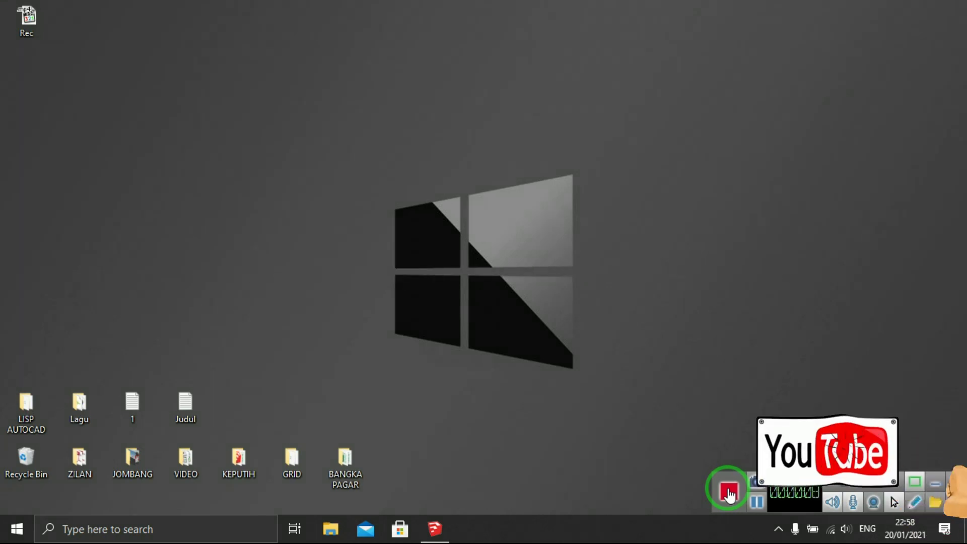
- Refresh the desktop a few times and bring the SketchUp window back up
{"action": "right_click", "coordinate": [594, 318]}
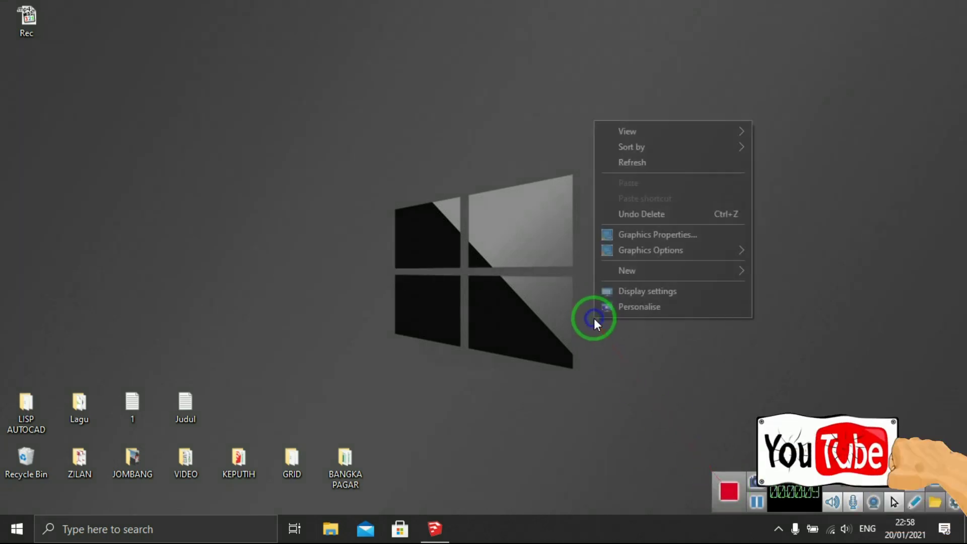
{"action": "left_click", "coordinate": [660, 162]}
{"action": "right_click", "coordinate": [615, 265]}
{"action": "left_click", "coordinate": [651, 309]}
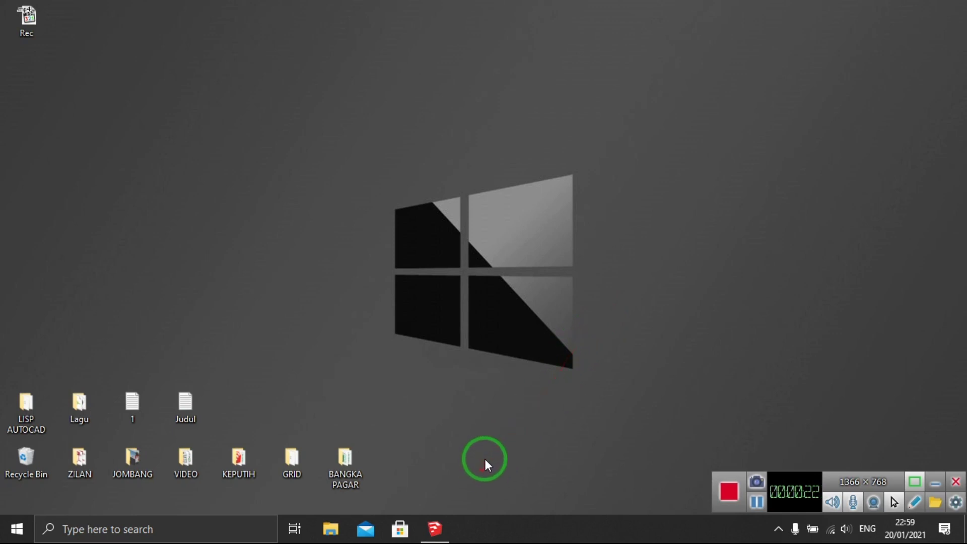
{"action": "right_click", "coordinate": [505, 321]}
{"action": "left_click", "coordinate": [573, 163]}
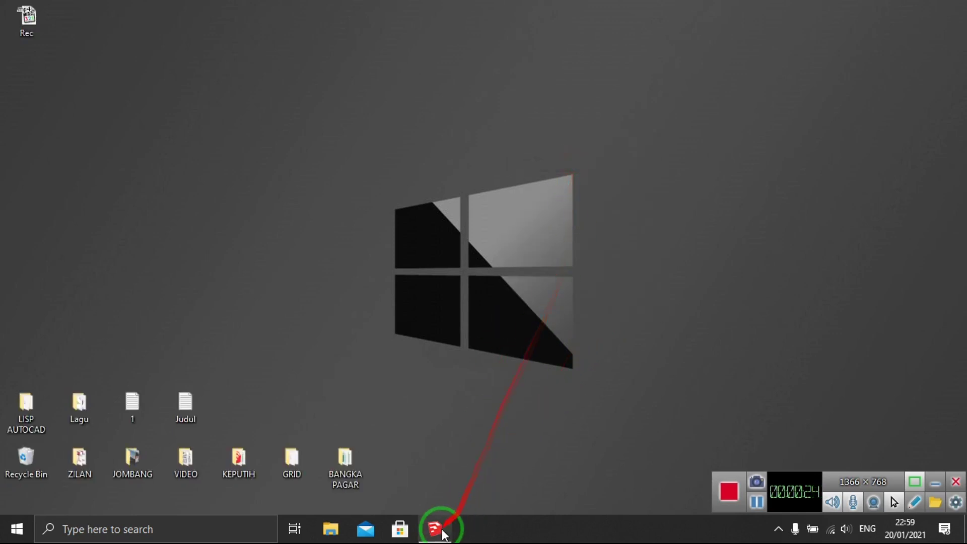
{"action": "left_click", "coordinate": [444, 533]}
{"action": "middle_click_drag", "start_coordinate": [315, 292], "coordinate": [638, 276]}
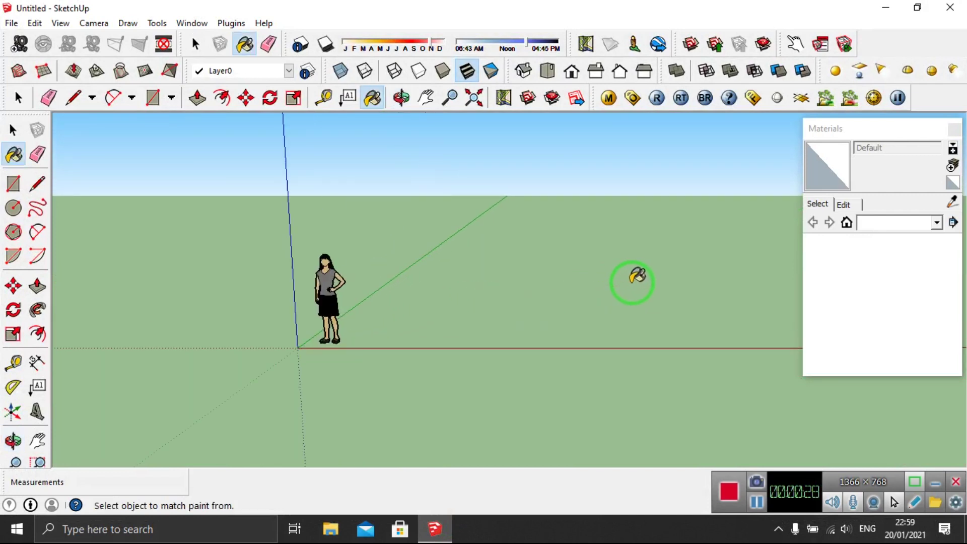
- Browse the Blinds library and pick Blinds_Cloth_Horizontal in the Materials panel
{"action": "left_click", "coordinate": [872, 129]}
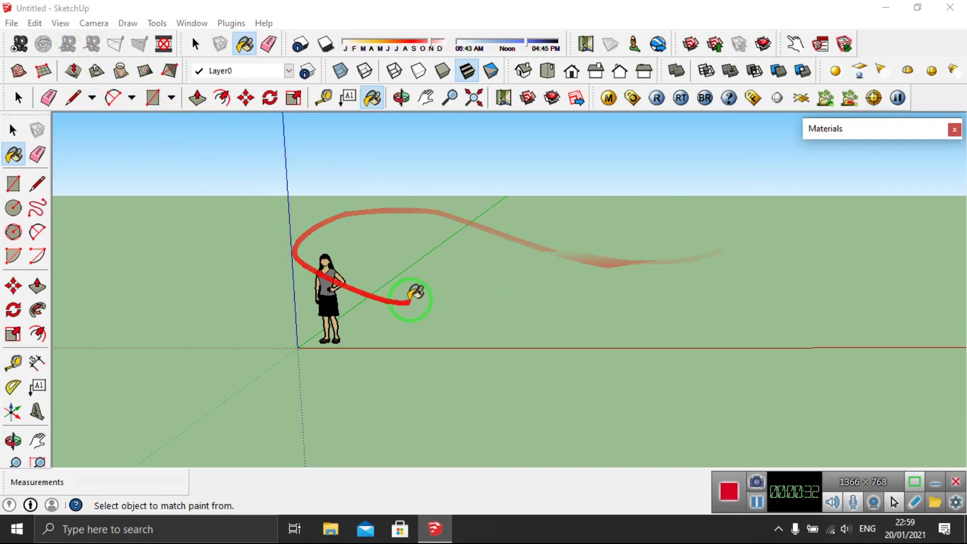
{"action": "left_click", "coordinate": [16, 129]}
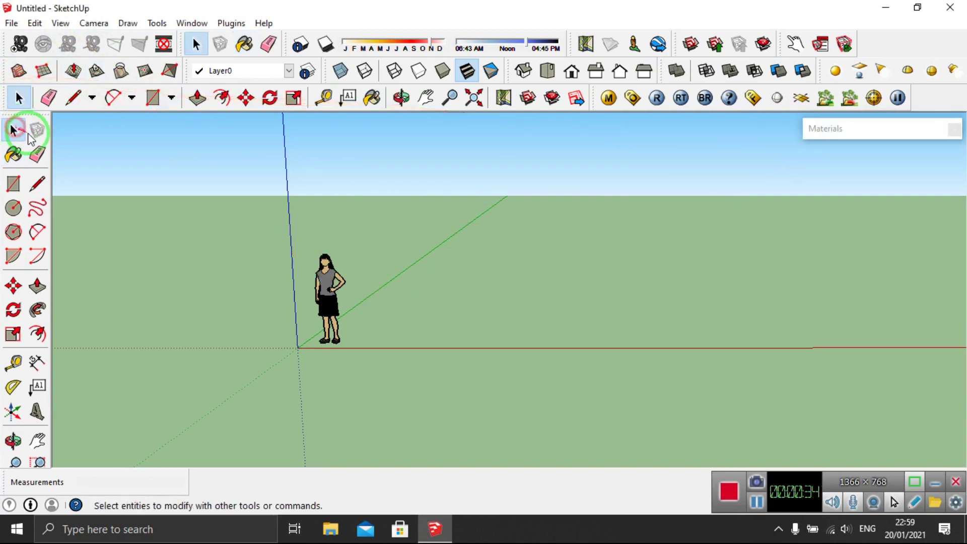
{"action": "left_click", "coordinate": [850, 133]}
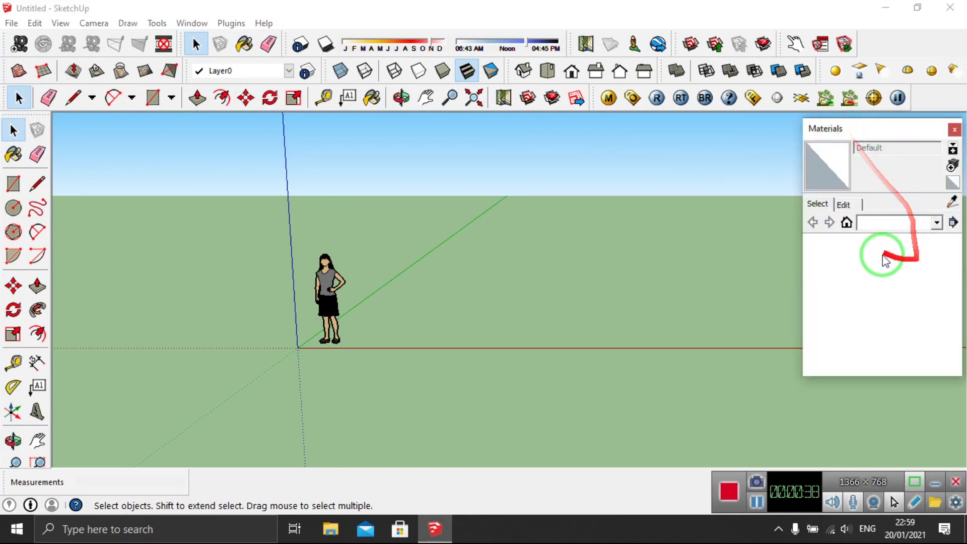
{"action": "left_click", "coordinate": [937, 225]}
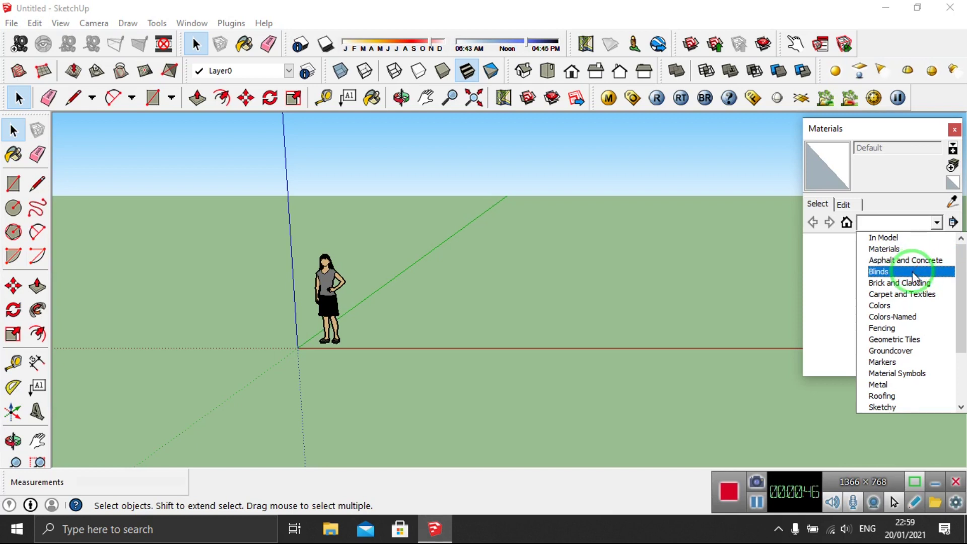
{"action": "left_click", "coordinate": [914, 275]}
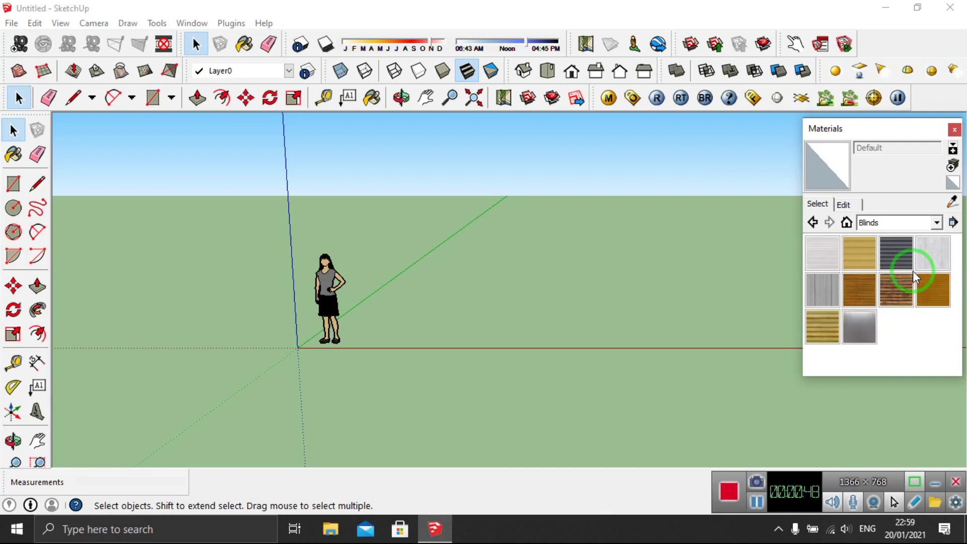
{"action": "left_click", "coordinate": [897, 254]}
{"action": "left_click", "coordinate": [867, 266]}
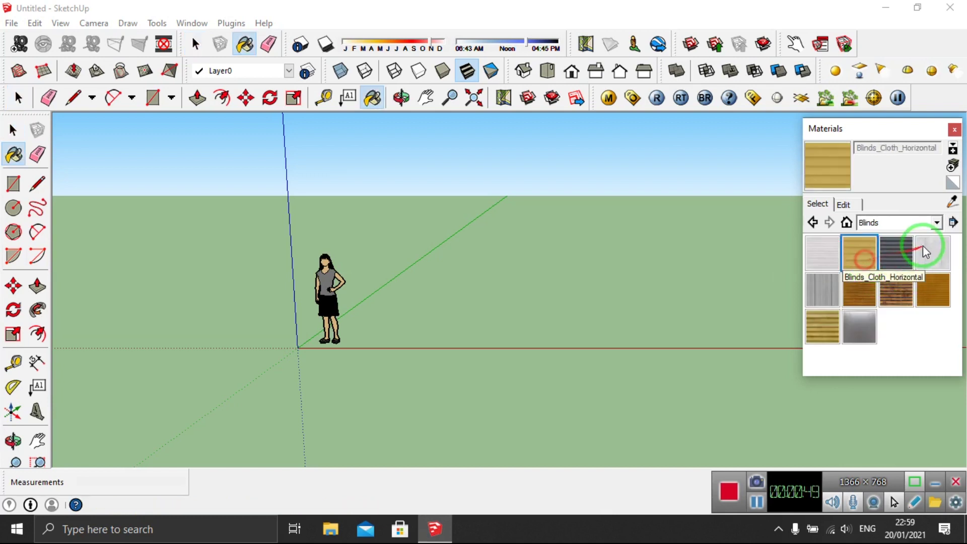
- Try Fencing_Diamond_Mesh, then pick Metal_Corrugated_Shiny from the Metal library
{"action": "left_click", "coordinate": [935, 222]}
{"action": "left_click", "coordinate": [934, 294]}
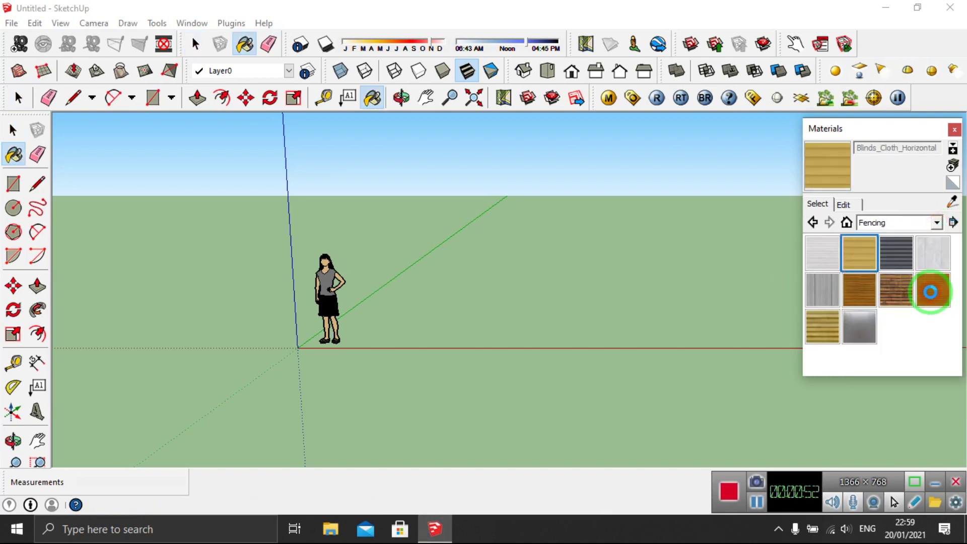
{"action": "left_click", "coordinate": [895, 272]}
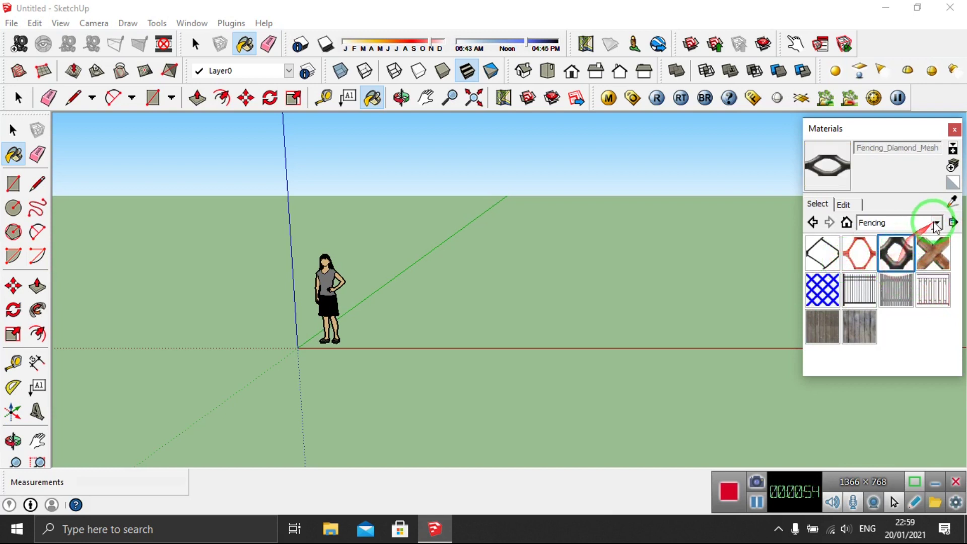
{"action": "left_click", "coordinate": [936, 222]}
{"action": "left_click", "coordinate": [918, 308]}
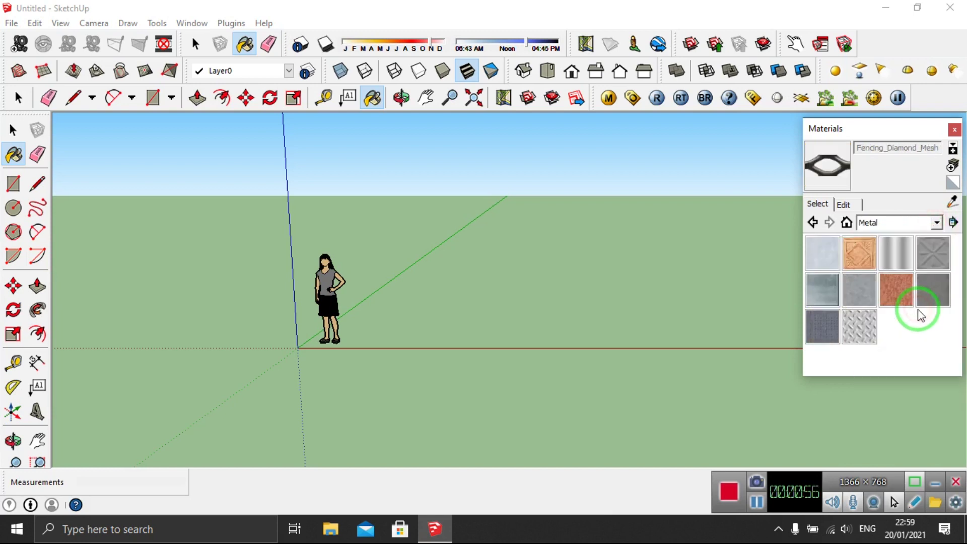
{"action": "left_click", "coordinate": [907, 261]}
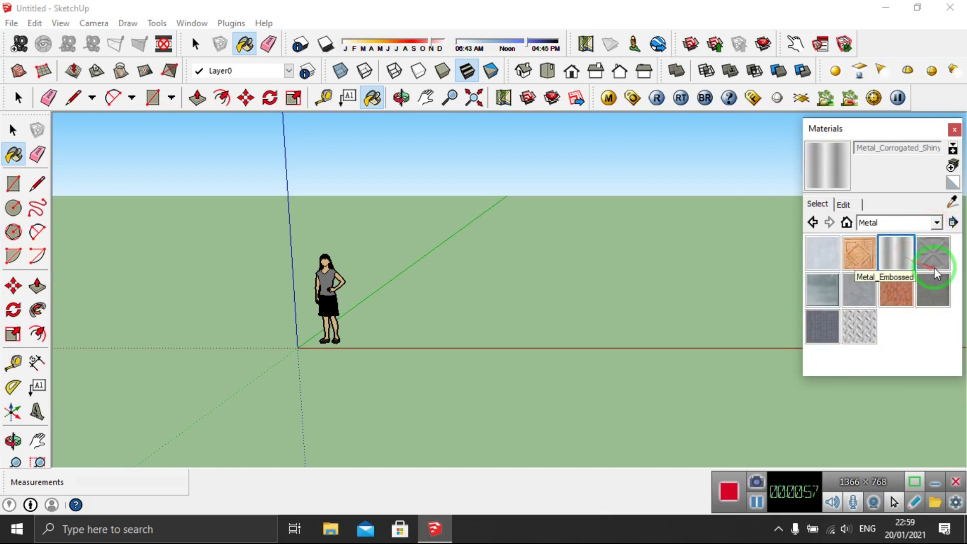
- Scroll the library list, keep Metal, collapse the Materials panel and return to Select
{"action": "left_click", "coordinate": [937, 223]}
{"action": "mouse_move", "coordinate": [962, 309]}
{"action": "left_mouse_down"}
{"action": "mouse_move", "coordinate": [961, 253]}
{"action": "mouse_move", "coordinate": [963, 314]}
{"action": "left_mouse_up"}
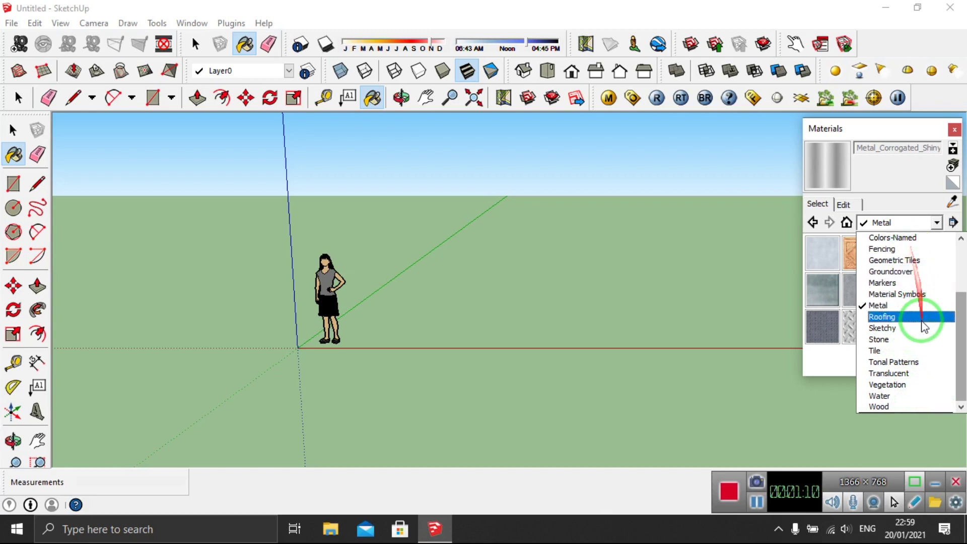
{"action": "scroll", "coordinate": [959, 358], "scroll_direction": "up", "scroll_amount": 2}
{"action": "scroll", "coordinate": [958, 358], "scroll_direction": "down", "scroll_amount": 1}
{"action": "scroll", "coordinate": [958, 358], "scroll_direction": "down", "scroll_amount": 1}
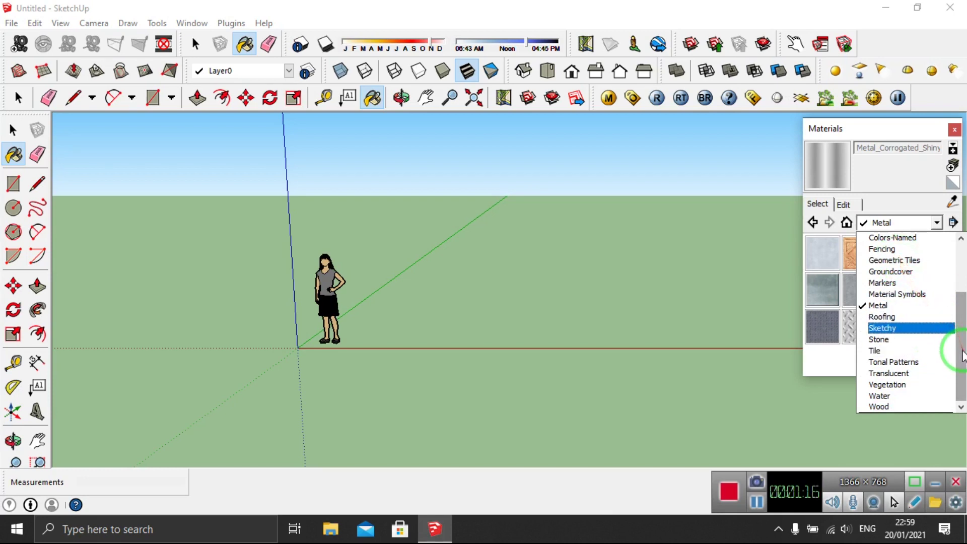
{"action": "scroll", "coordinate": [962, 355], "scroll_direction": "up", "scroll_amount": 2}
{"action": "scroll", "coordinate": [962, 355], "scroll_direction": "up", "scroll_amount": 1}
{"action": "left_click", "coordinate": [674, 308]}
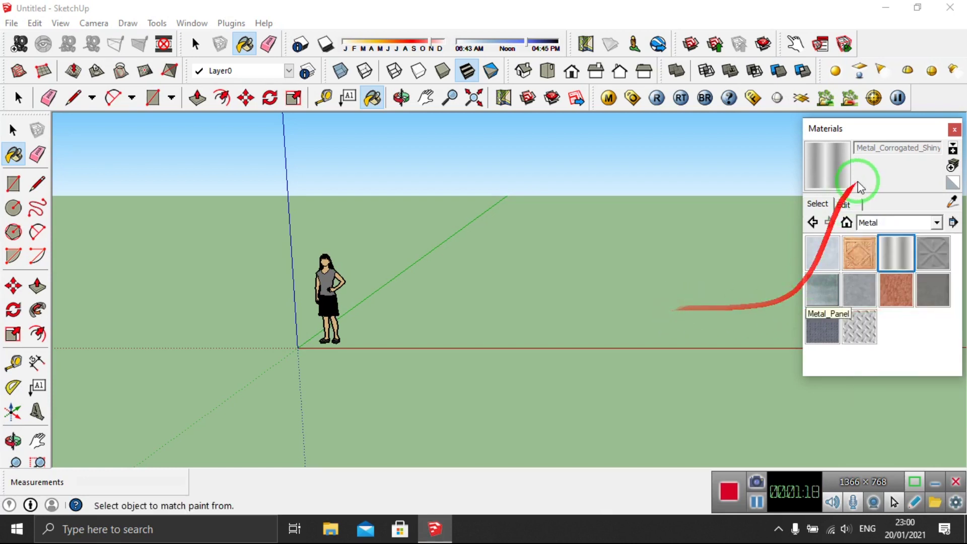
{"action": "left_click", "coordinate": [878, 135]}
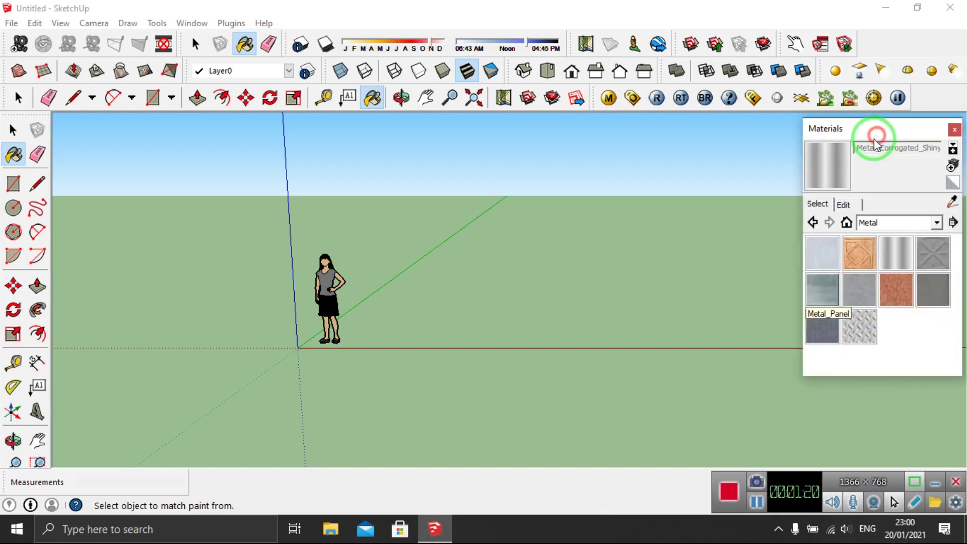
{"action": "left_click", "coordinate": [875, 135]}
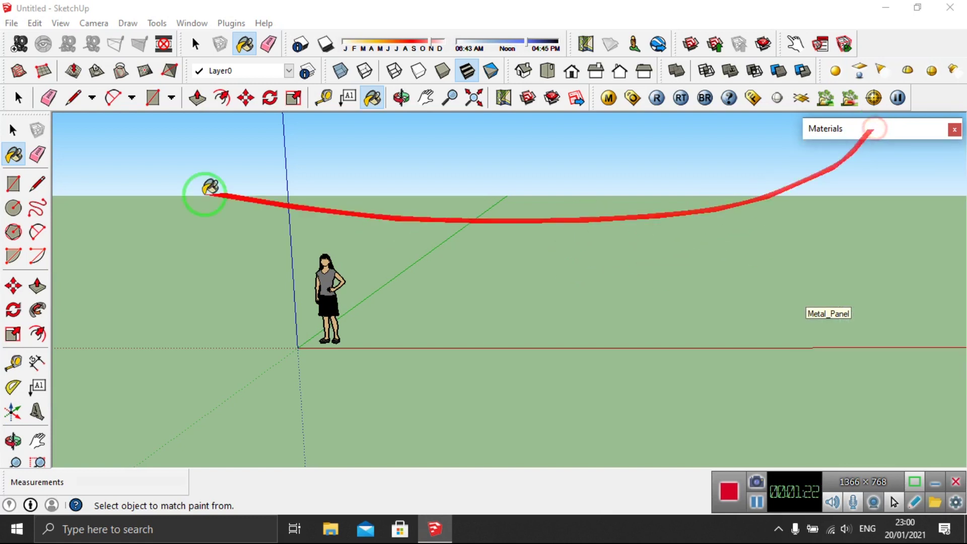
{"action": "left_click", "coordinate": [24, 128]}
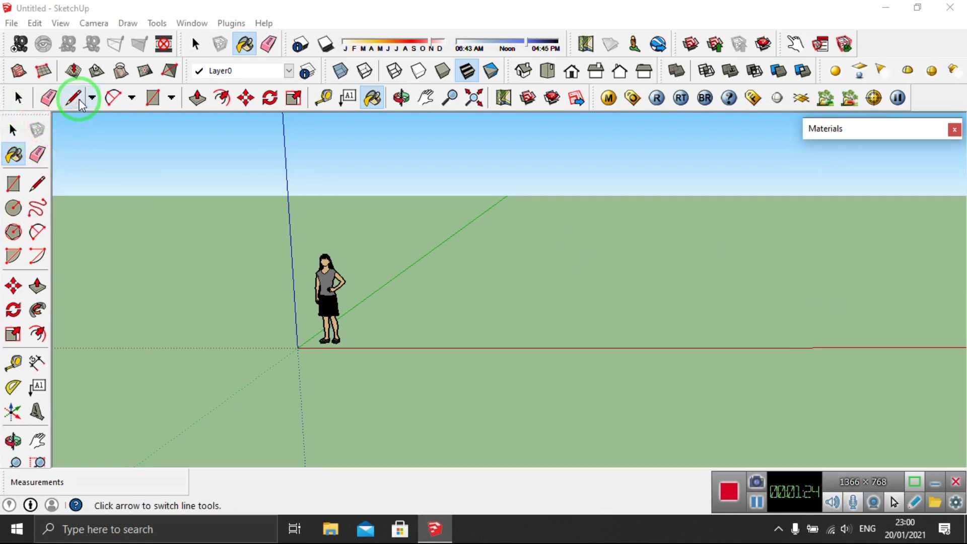
- Draw a 2.66m x 3.20m ground rectangle and push it up 2.30m into a box
{"action": "left_click", "coordinate": [154, 104]}
{"action": "left_click", "coordinate": [441, 322]}
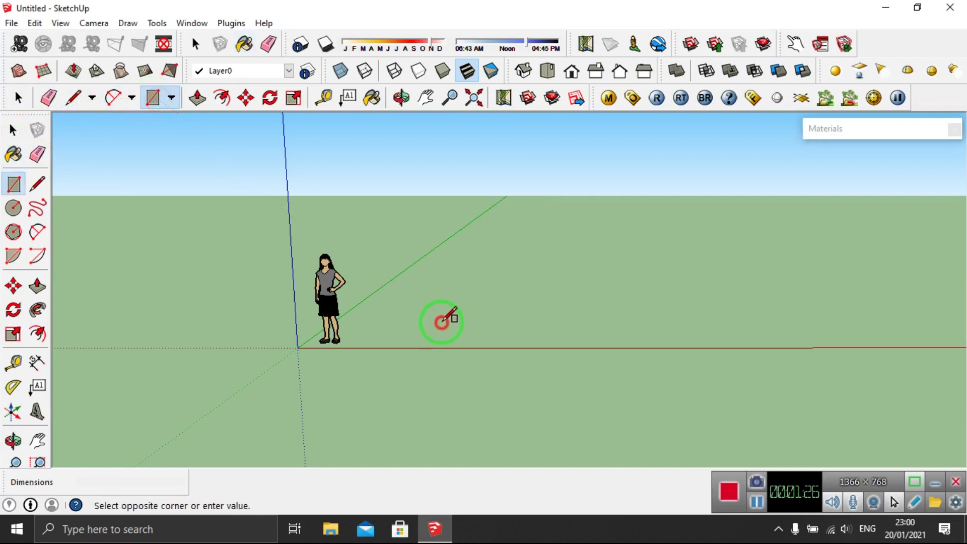
{"action": "mouse_move", "coordinate": [543, 278]}
{"action": "middle_mouse_down"}
{"action": "mouse_move", "coordinate": [425, 363]}
{"action": "mouse_move", "coordinate": [508, 328]}
{"action": "middle_mouse_up"}
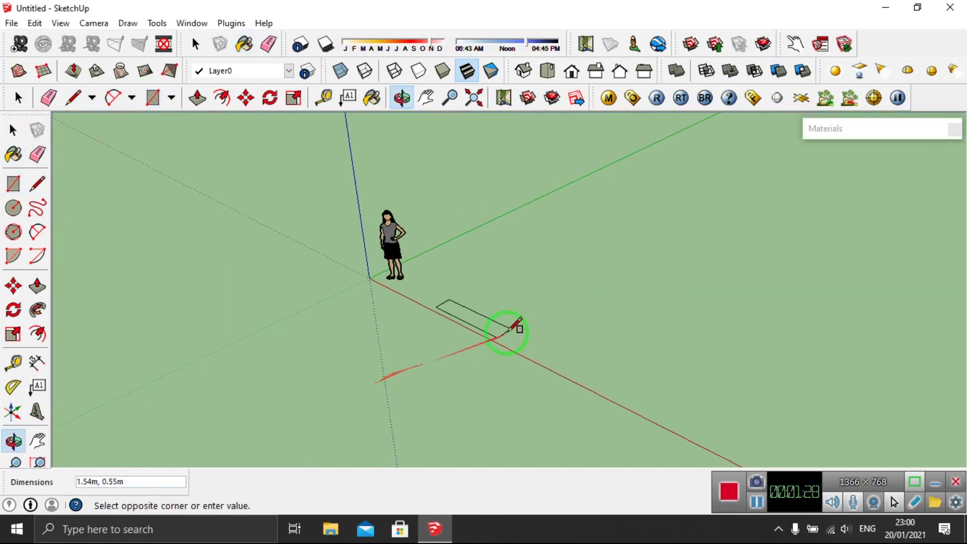
{"action": "left_click", "coordinate": [646, 280]}
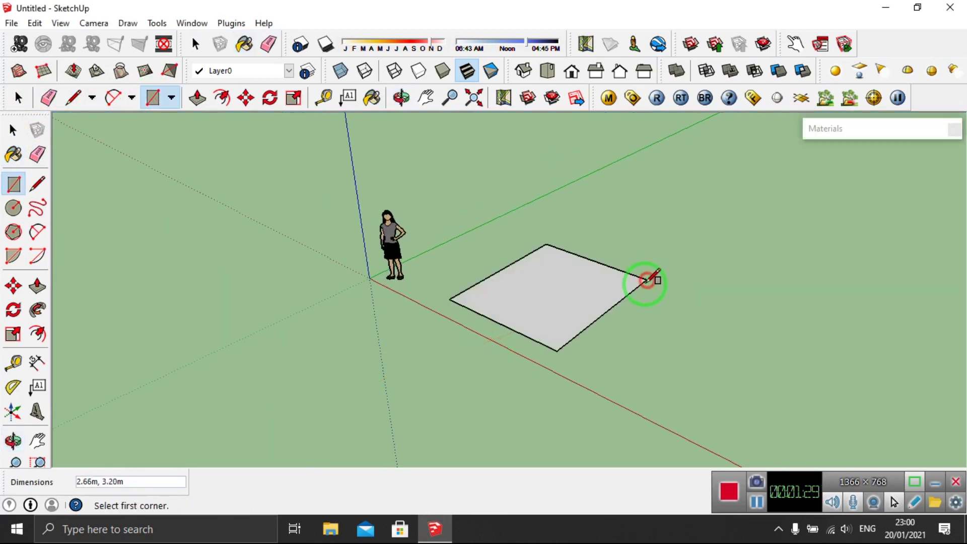
{"action": "left_click", "coordinate": [198, 98]}
{"action": "left_click", "coordinate": [572, 302]}
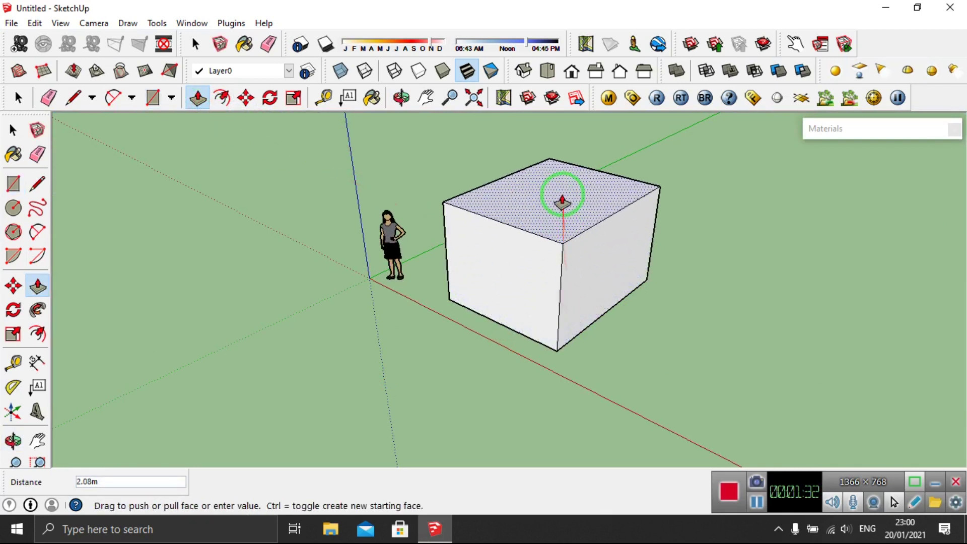
{"action": "left_click", "coordinate": [561, 198]}
{"action": "scroll", "coordinate": [519, 338], "scroll_direction": "down", "scroll_amount": 1}
{"action": "middle_click_drag", "start_coordinate": [519, 338], "coordinate": [832, 209]}
{"action": "left_click", "coordinate": [924, 129]}
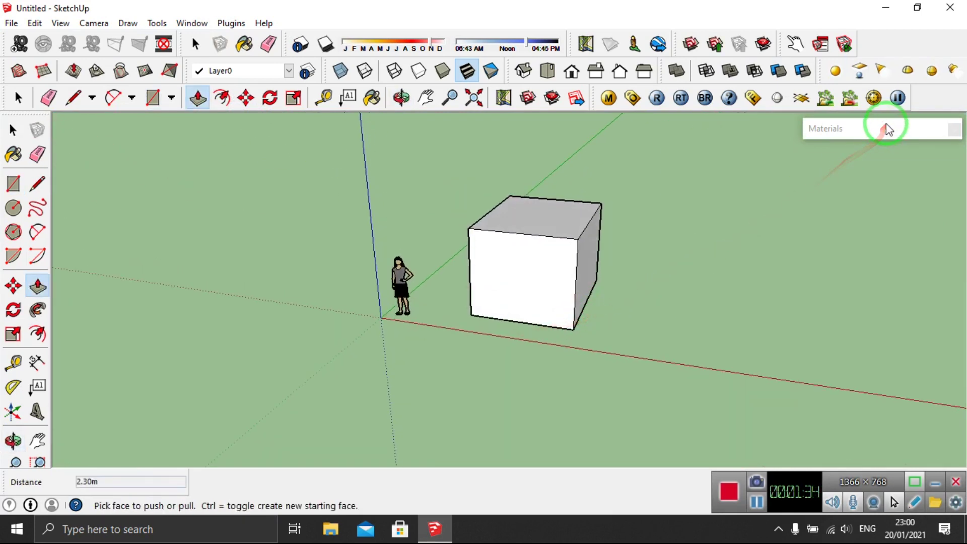
- Paint the front face corrugated metal, then pick Vegetation_Blur7 from the Vegetation collection
{"action": "left_click", "coordinate": [894, 260]}
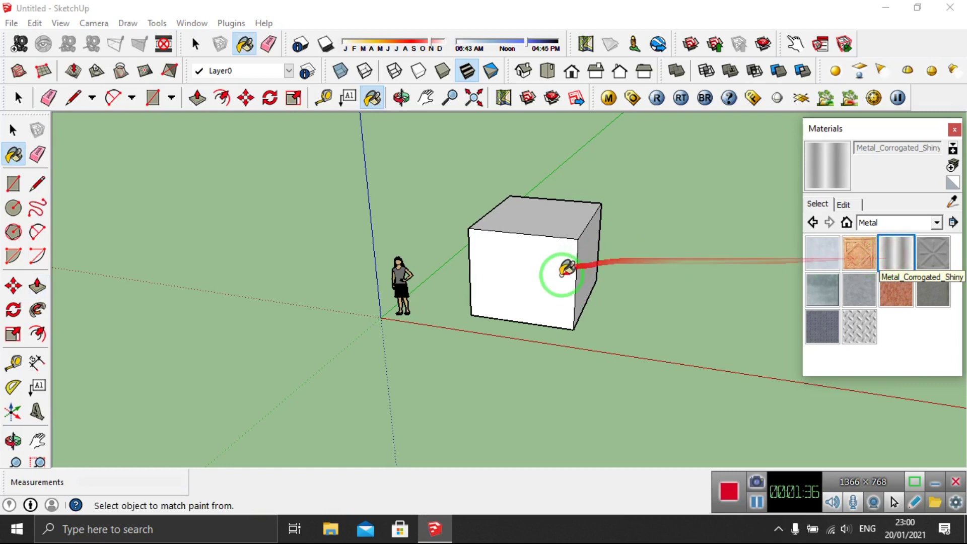
{"action": "left_click", "coordinate": [550, 276]}
{"action": "scroll", "coordinate": [611, 272], "scroll_direction": "up", "scroll_amount": 5}
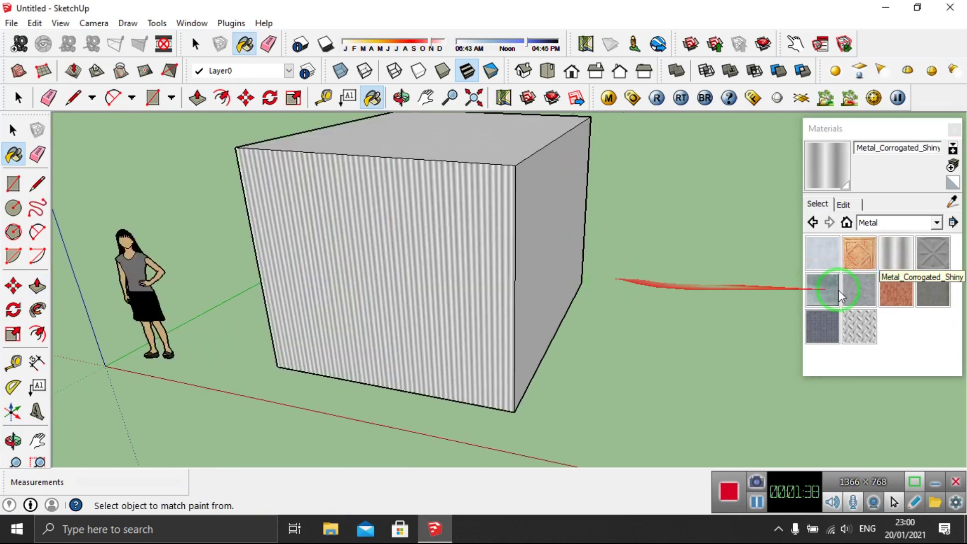
{"action": "left_click", "coordinate": [937, 227]}
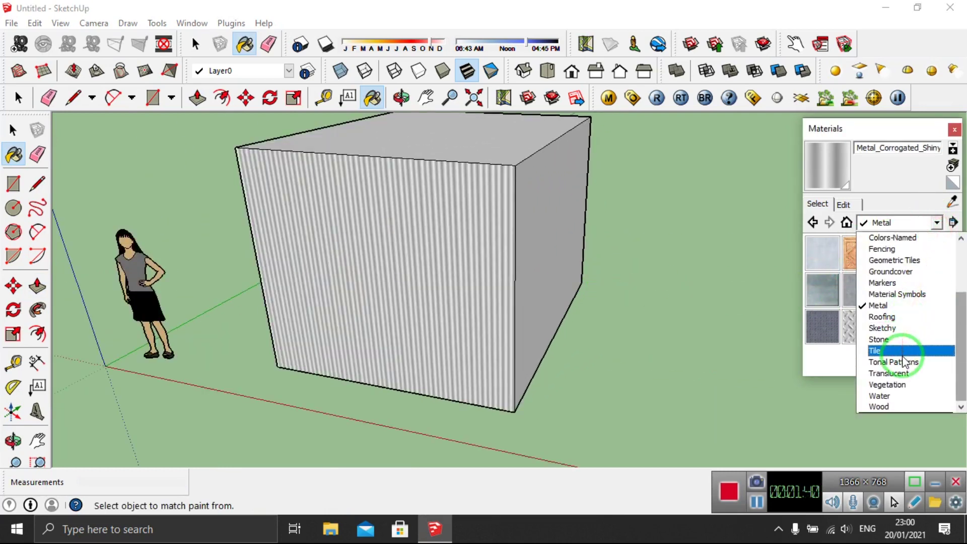
{"action": "left_click", "coordinate": [902, 385]}
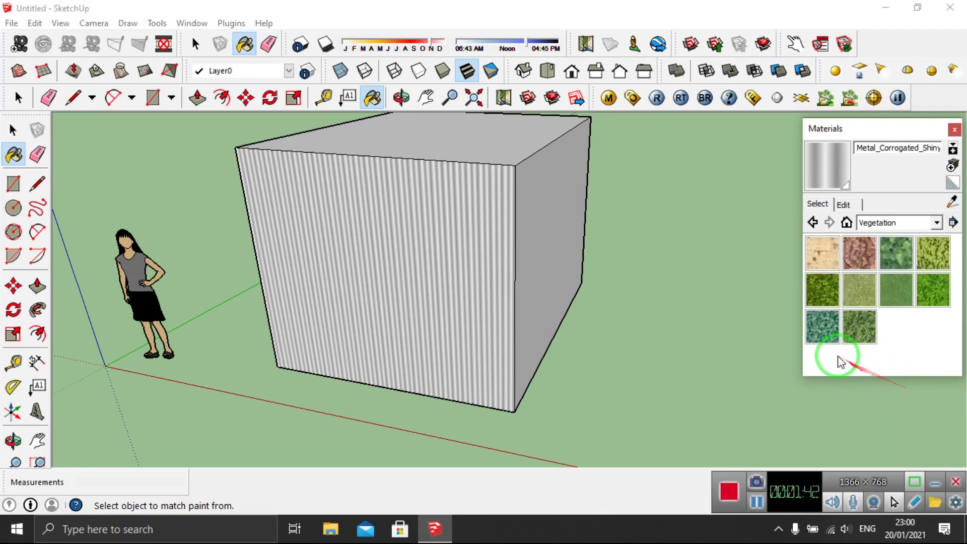
{"action": "left_click", "coordinate": [829, 302]}
- Paint the front, top and both remaining side faces with Vegetation_Blur7
{"action": "mouse_move", "coordinate": [690, 283]}
{"action": "middle_mouse_down"}
{"action": "mouse_move", "coordinate": [555, 291]}
{"action": "mouse_move", "coordinate": [533, 259]}
{"action": "mouse_move", "coordinate": [436, 371]}
{"action": "middle_mouse_up"}
{"action": "left_click", "coordinate": [571, 266]}
{"action": "left_click", "coordinate": [505, 214]}
{"action": "mouse_move", "coordinate": [505, 214]}
{"action": "middle_mouse_down"}
{"action": "mouse_move", "coordinate": [488, 287]}
{"action": "mouse_move", "coordinate": [533, 276]}
{"action": "middle_mouse_up"}
{"action": "left_click", "coordinate": [533, 276]}
{"action": "middle_click_drag", "start_coordinate": [460, 309], "coordinate": [738, 287]}
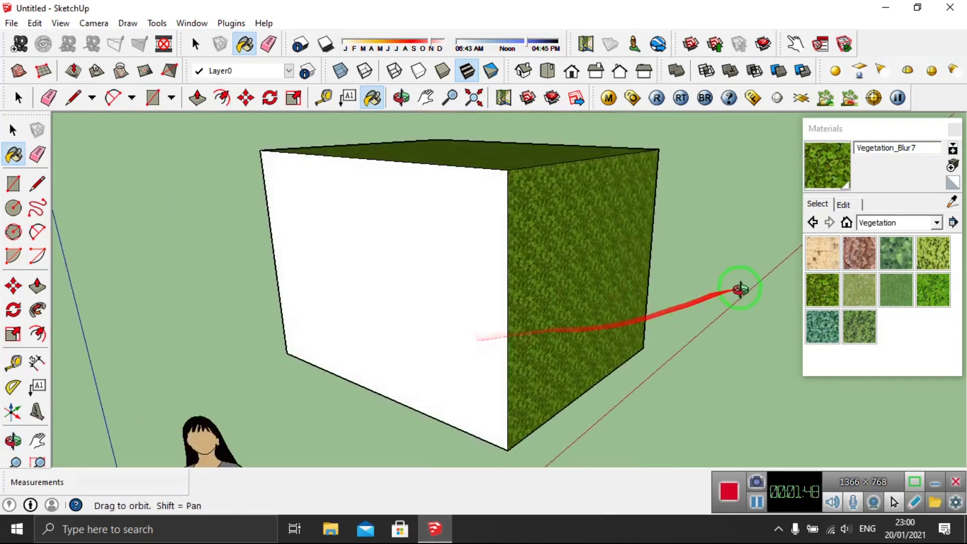
{"action": "left_click", "coordinate": [476, 279]}
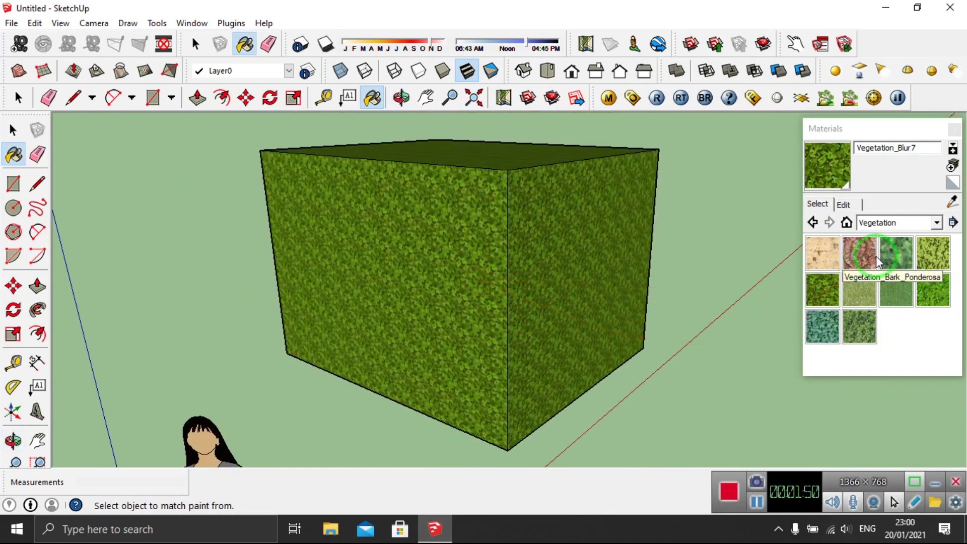
- Switch the material collection to Blinds, minimize SketchUp and refresh the desktop
{"action": "left_click", "coordinate": [901, 130]}
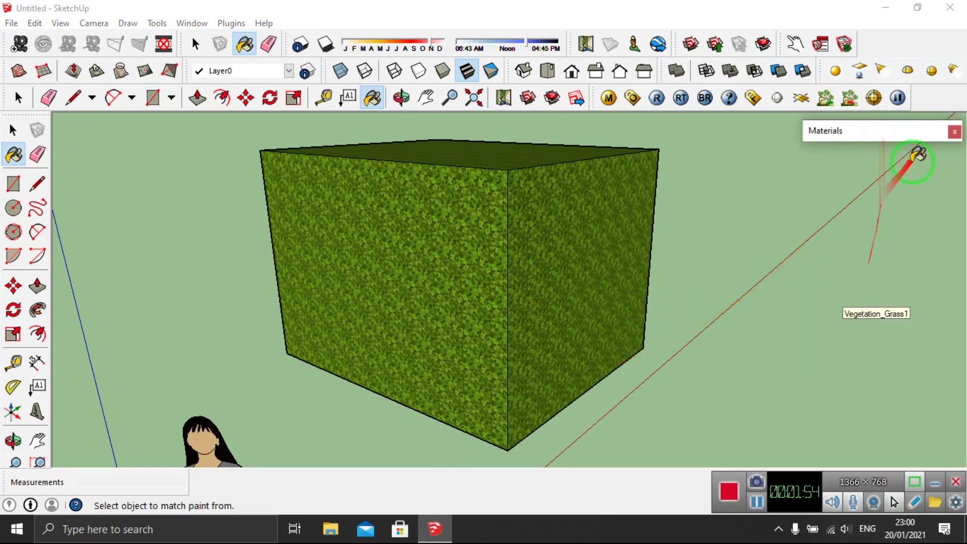
{"action": "left_click", "coordinate": [912, 132]}
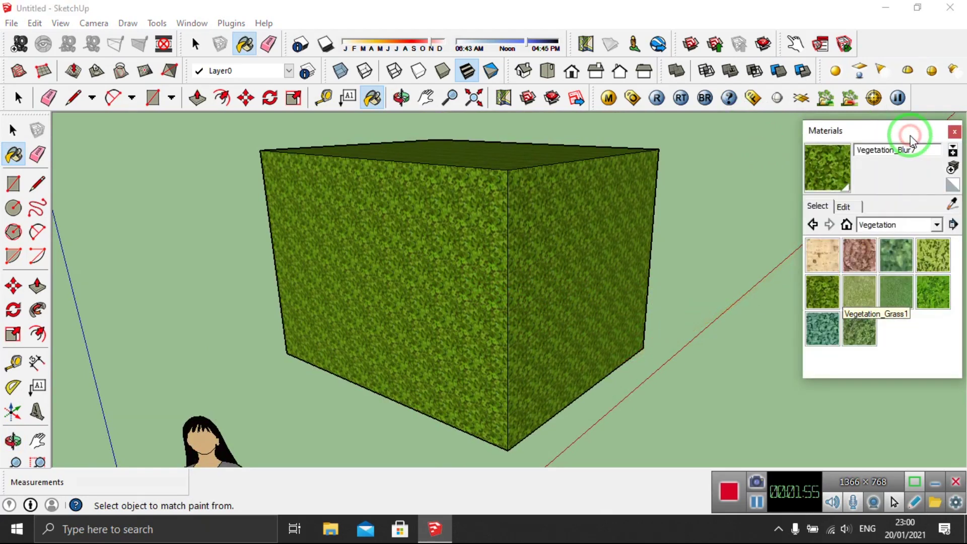
{"action": "left_click", "coordinate": [936, 225]}
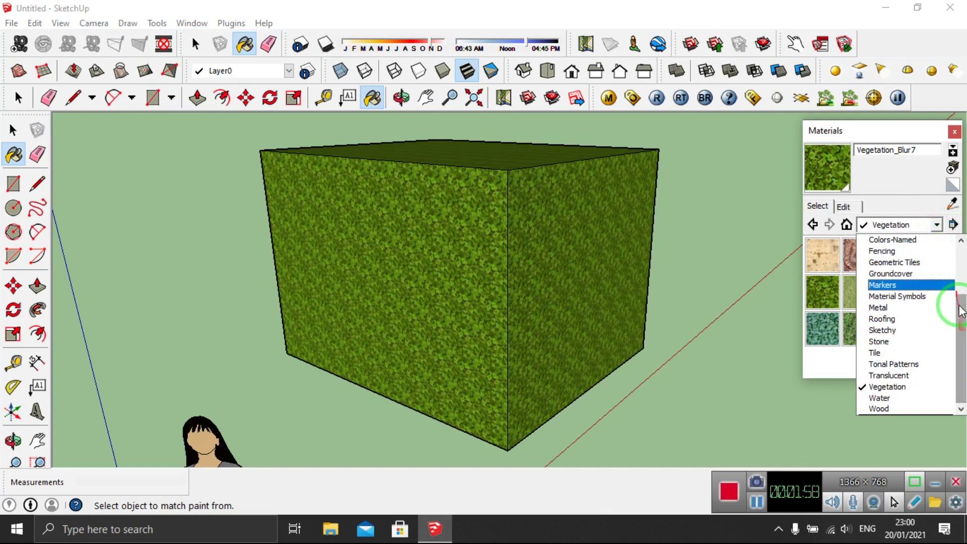
{"action": "left_click_drag", "start_coordinate": [961, 310], "coordinate": [960, 247]}
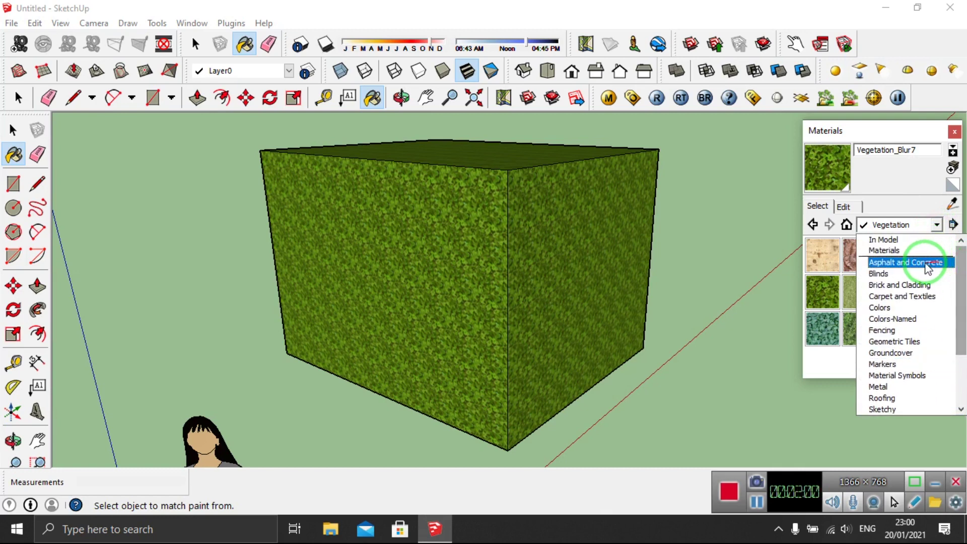
{"action": "left_click", "coordinate": [914, 276]}
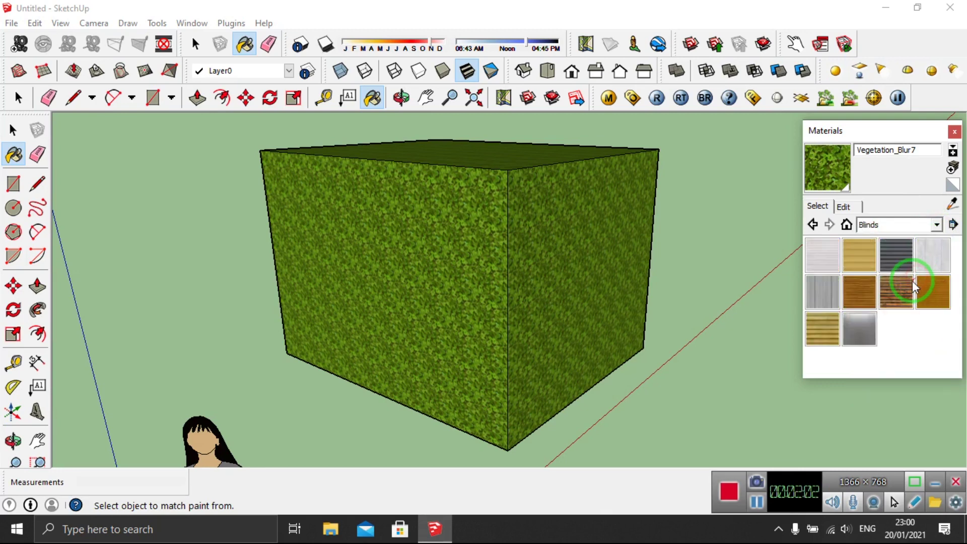
{"action": "left_click", "coordinate": [886, 9]}
{"action": "right_click", "coordinate": [506, 146]}
{"action": "left_click", "coordinate": [552, 186]}
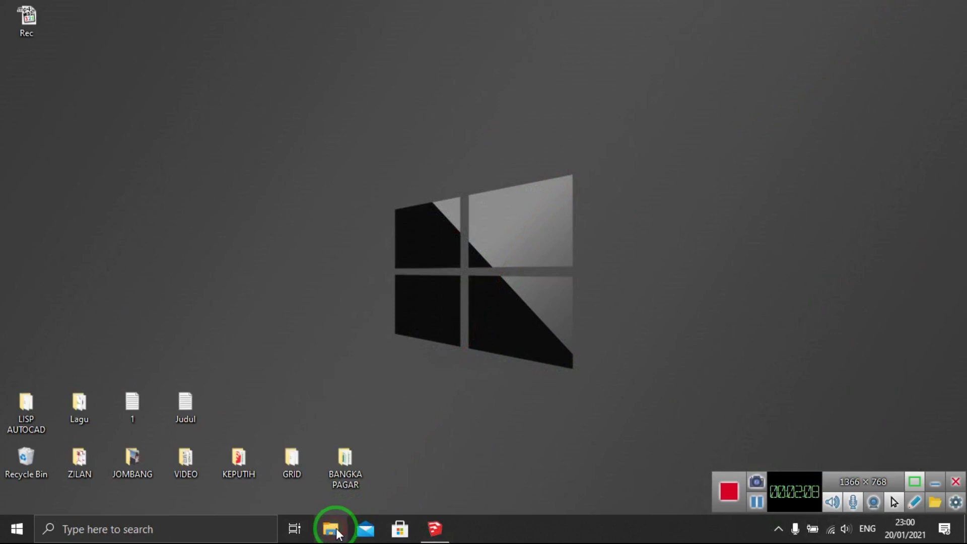
- Navigate File Explorer to C:\Program Files (x86)\SketchUp\SketchUp 2014\Materials
{"action": "left_click", "coordinate": [332, 530]}
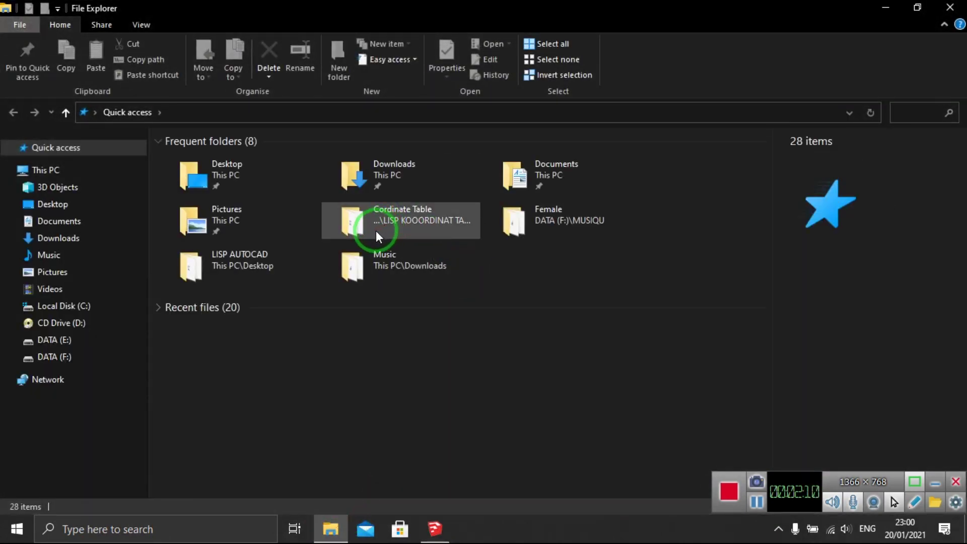
{"action": "left_click", "coordinate": [119, 307]}
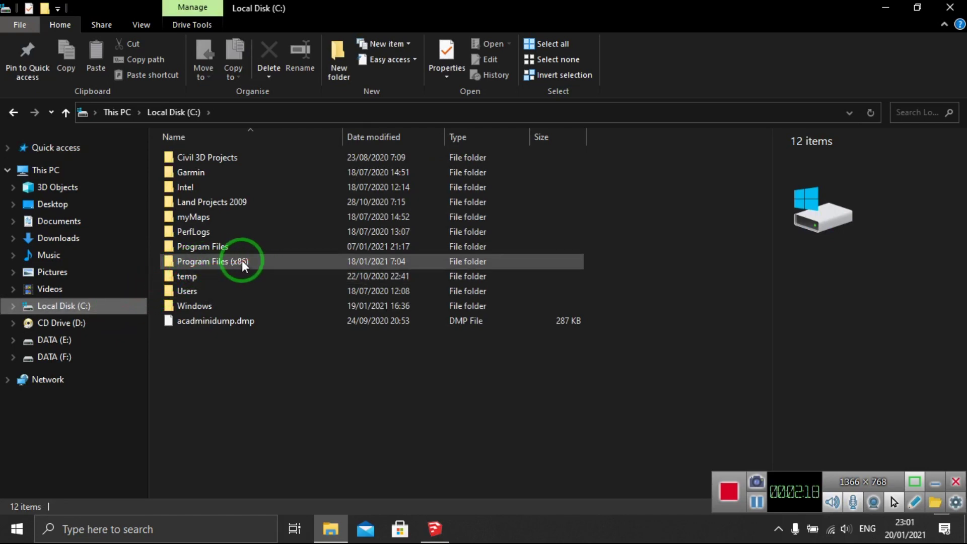
{"action": "mouse_move", "coordinate": [227, 261]}
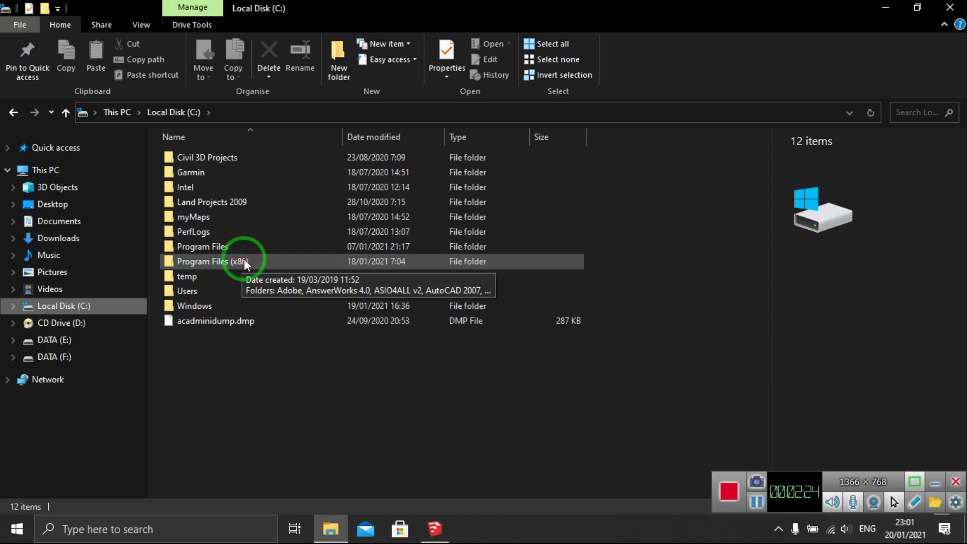
{"action": "double_click", "coordinate": [243, 259]}
{"action": "left_click", "coordinate": [245, 249]}
{"action": "scroll", "coordinate": [244, 291], "scroll_direction": "down", "scroll_amount": 3}
{"action": "scroll", "coordinate": [244, 292], "scroll_direction": "down", "scroll_amount": 2}
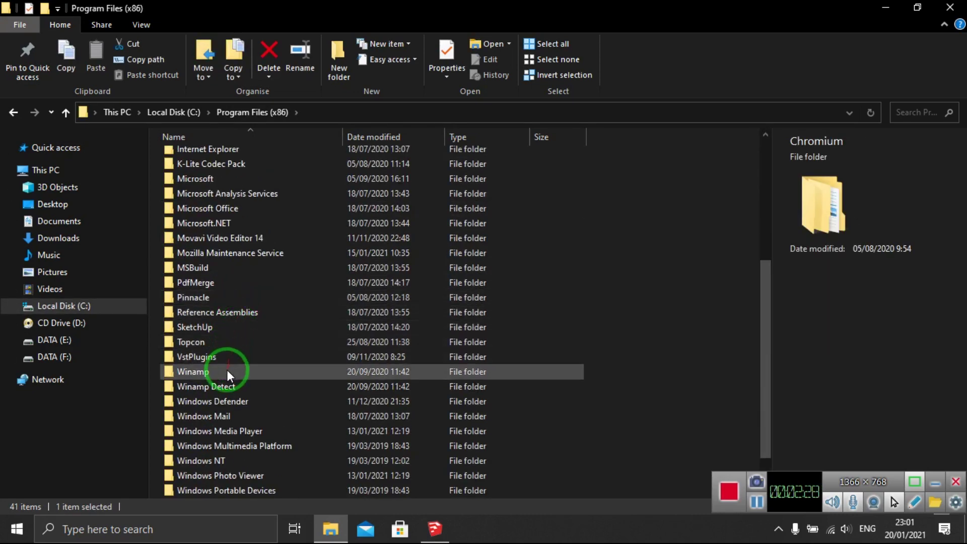
{"action": "double_click", "coordinate": [230, 328]}
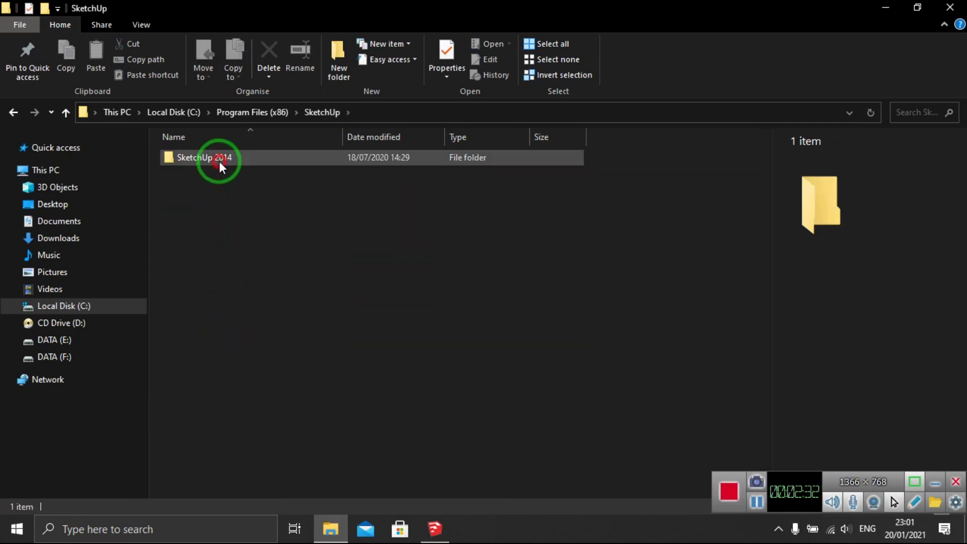
{"action": "double_click", "coordinate": [219, 161]}
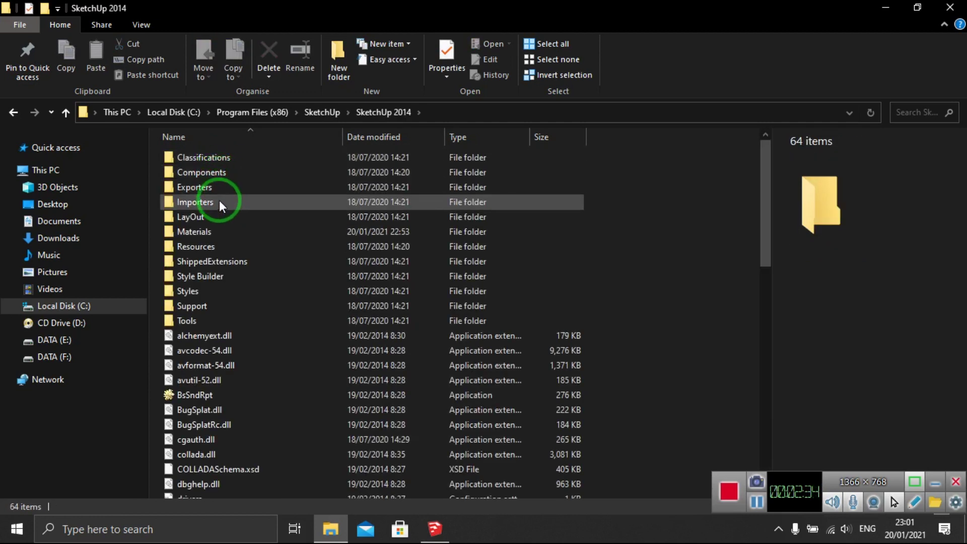
{"action": "double_click", "coordinate": [220, 234]}
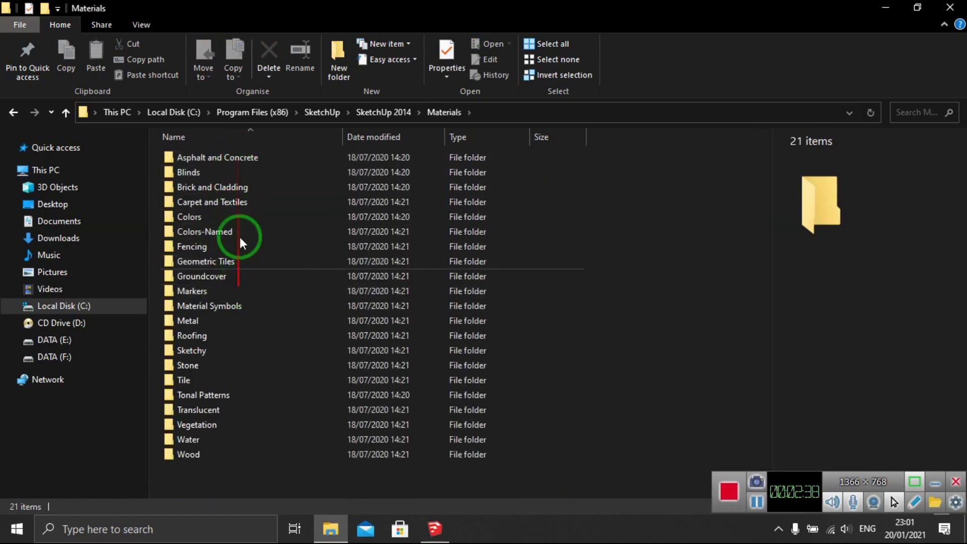
- Compare SketchUp's material collection list against the Materials folder contents
{"action": "left_click", "coordinate": [432, 528]}
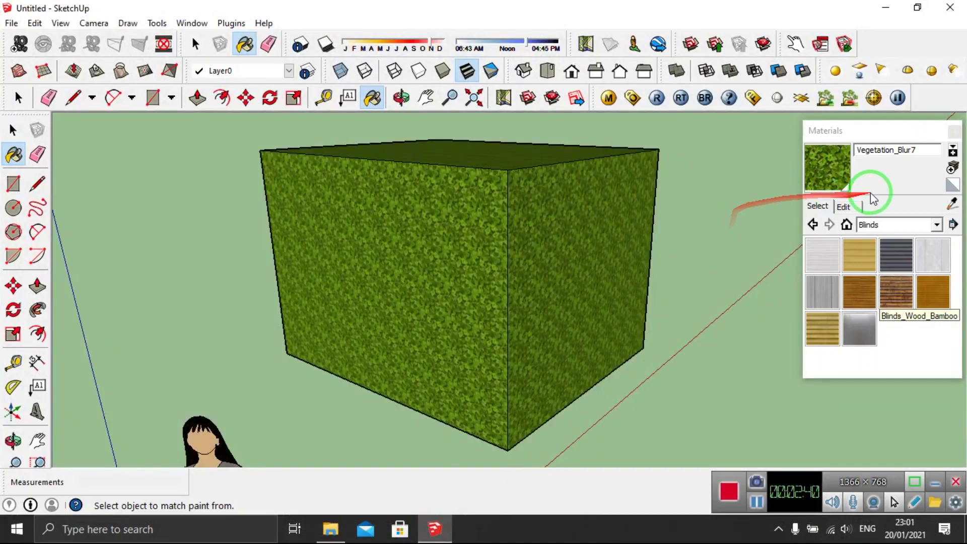
{"action": "left_click", "coordinate": [938, 225]}
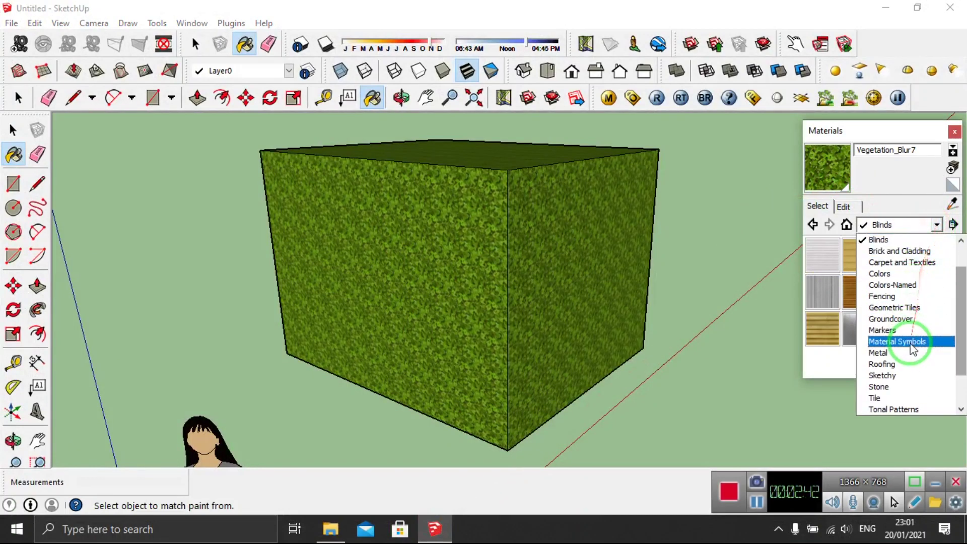
{"action": "left_click", "coordinate": [343, 535]}
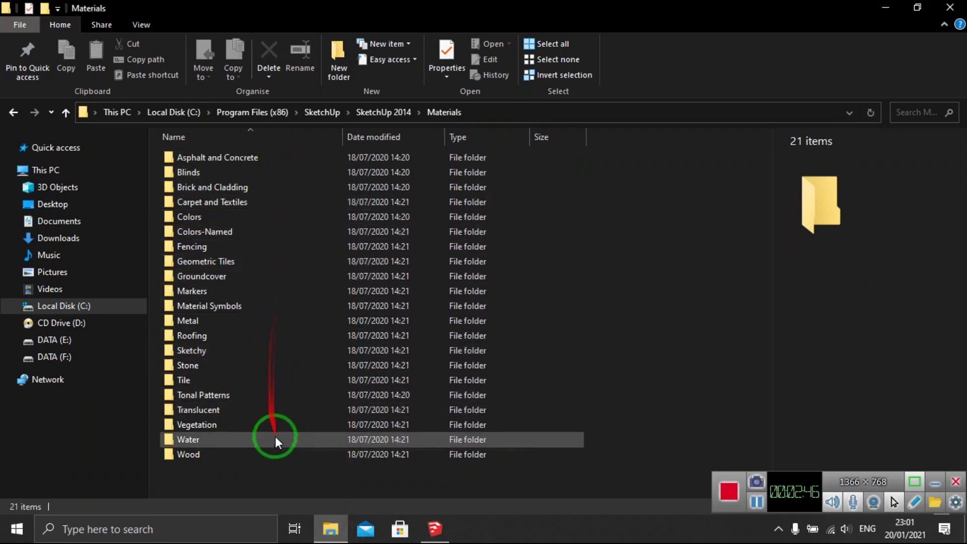
- Create a Wallpaper folder inside Materials, open it, and minimize Explorer
{"action": "right_click", "coordinate": [624, 411]}
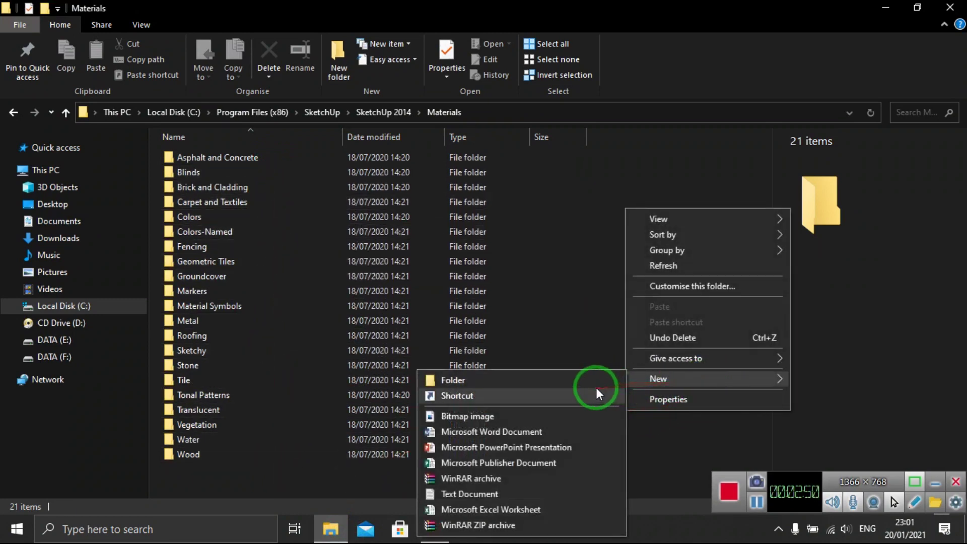
{"action": "mouse_move", "coordinate": [708, 379]}
{"action": "left_click", "coordinate": [597, 386]}
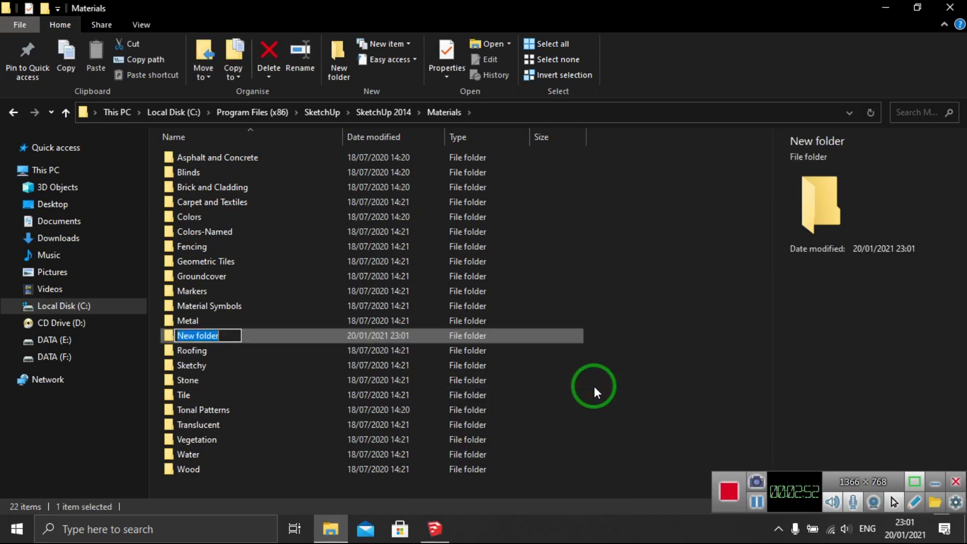
{"action": "type", "text": "Wallpaper"}
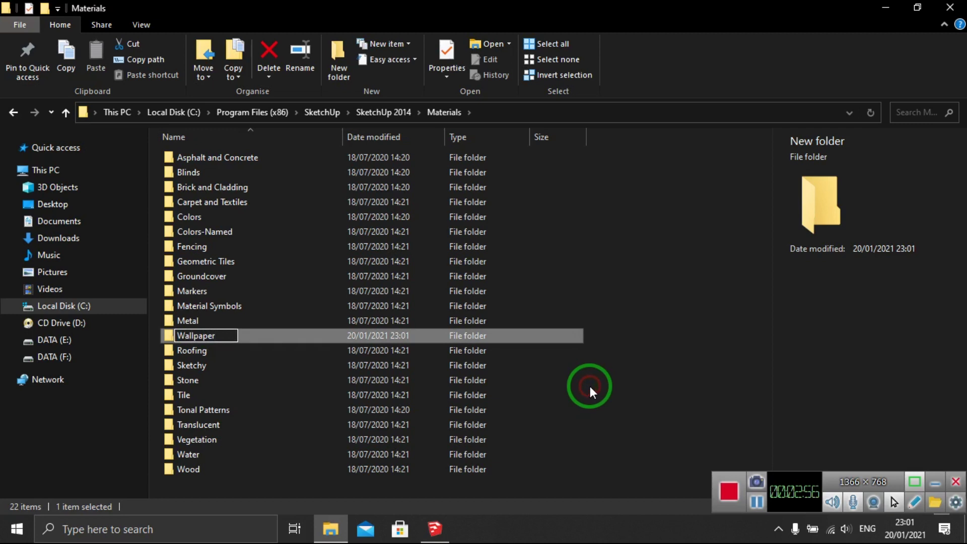
{"action": "left_click", "coordinate": [590, 386]}
{"action": "left_click", "coordinate": [229, 408]}
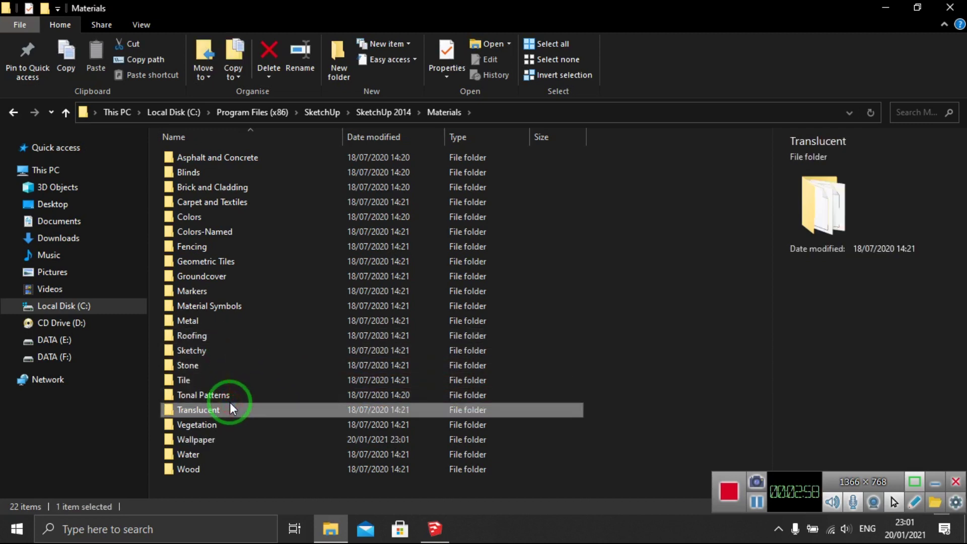
{"action": "left_click", "coordinate": [227, 439]}
{"action": "double_click", "coordinate": [228, 439]}
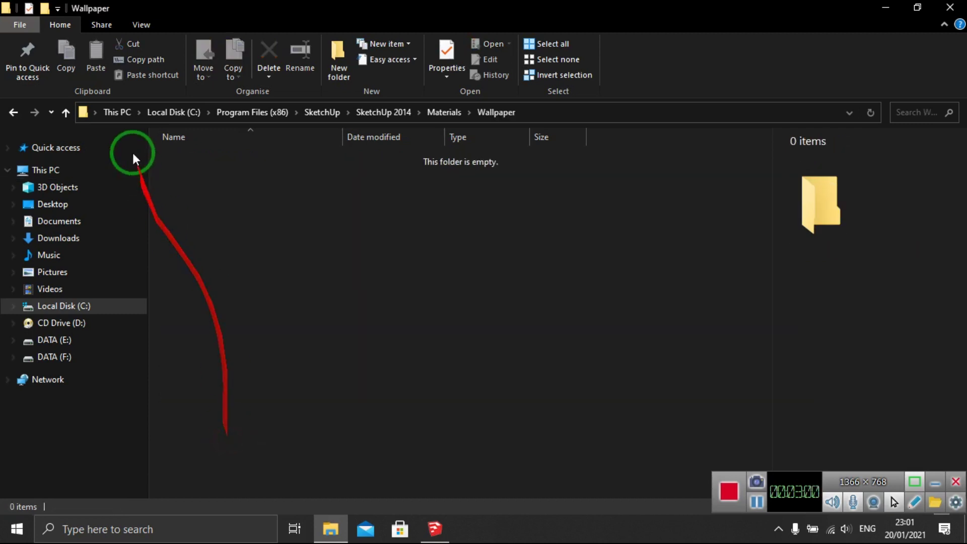
{"action": "left_click", "coordinate": [885, 8]}
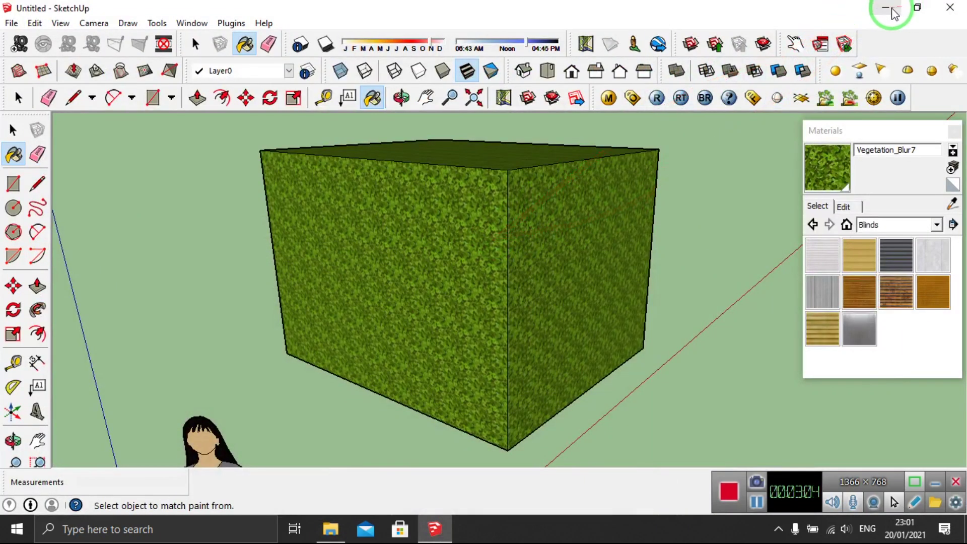
- Launch Firefox and begin typing a 'free material sketchup' web search
{"action": "left_click", "coordinate": [886, 8]}
{"action": "left_click", "coordinate": [8, 537]}
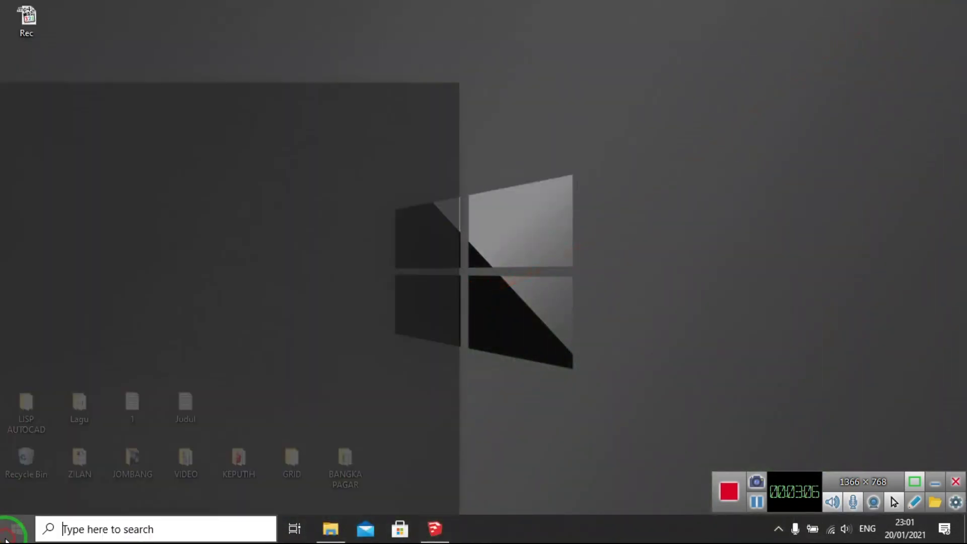
{"action": "left_click", "coordinate": [241, 412]}
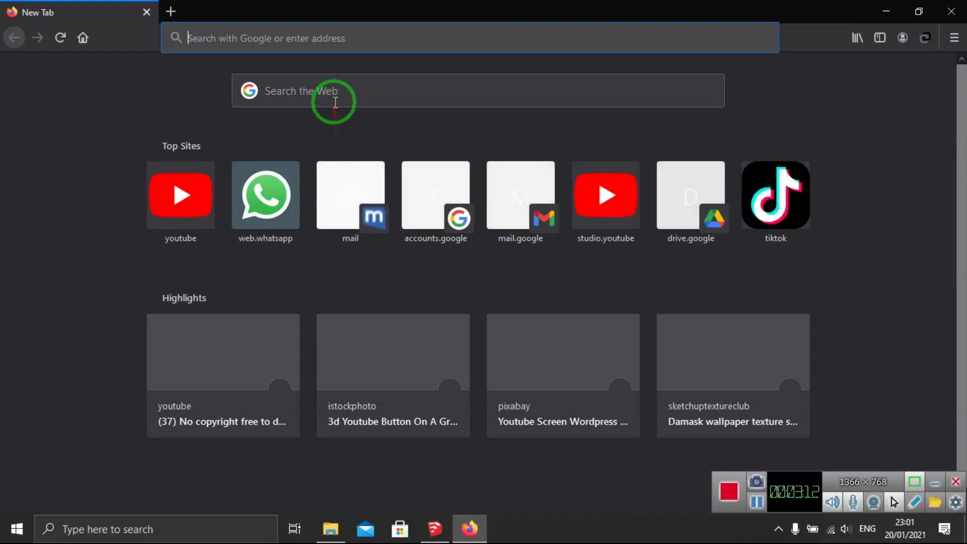
{"action": "left_click", "coordinate": [335, 99]}
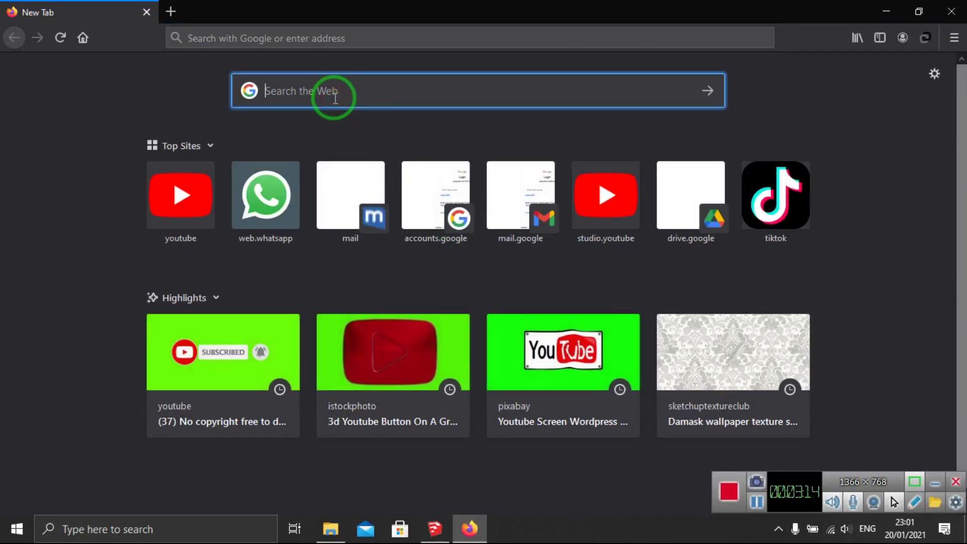
{"action": "type", "text": "free "}
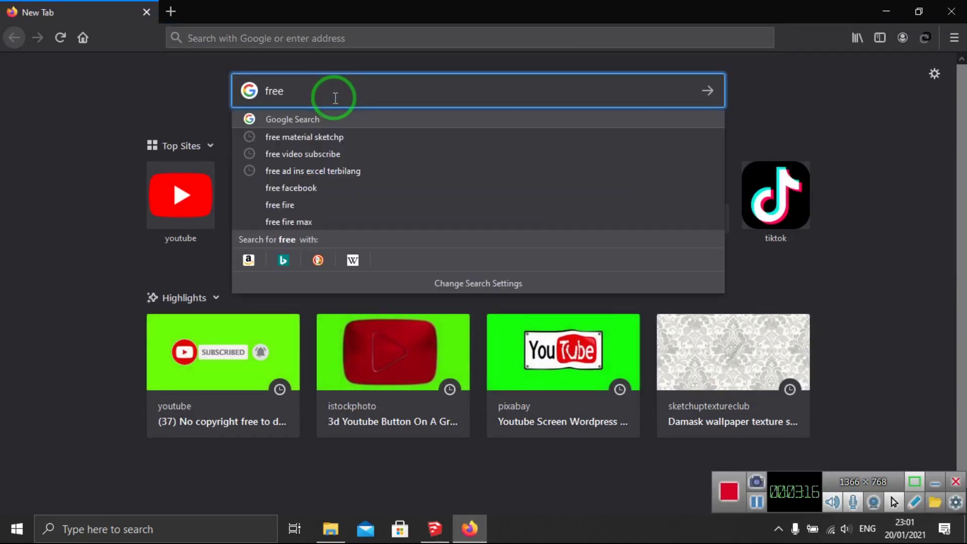
{"action": "type", "text": "material"}
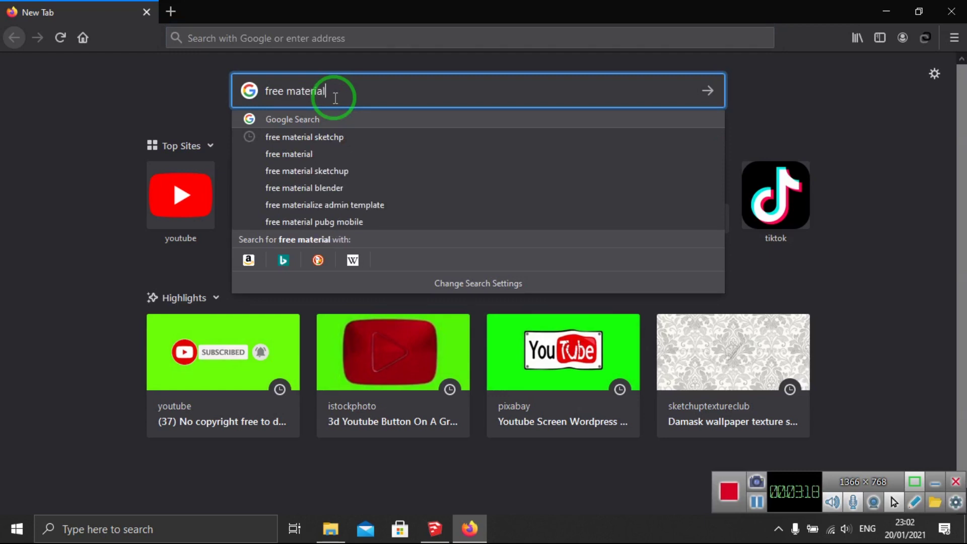
- Run the free SketchUp materials search and scroll the SketchUp Texture Club page
{"action": "type", "text": "up"}
{"action": "key", "text": "Return"}
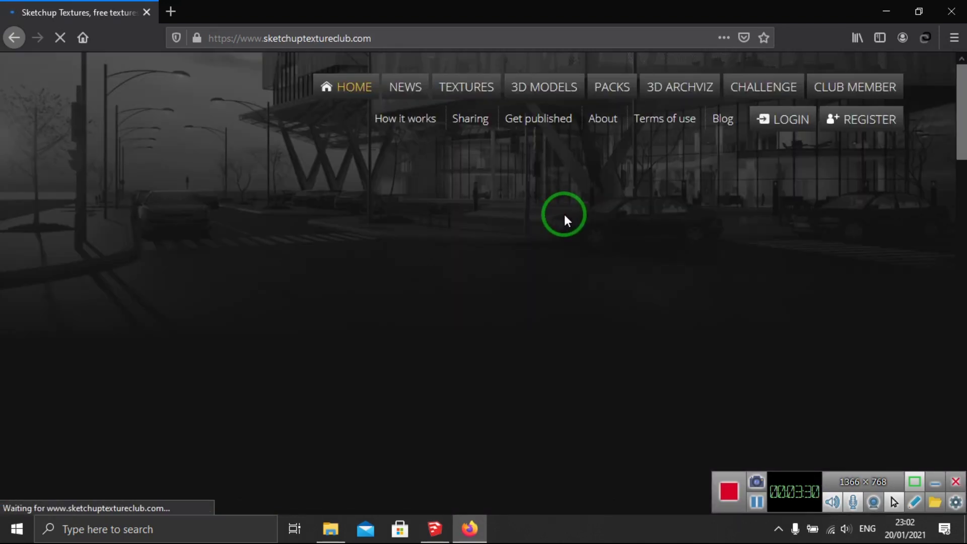
{"action": "scroll", "coordinate": [565, 221], "scroll_direction": "down", "scroll_amount": 2}
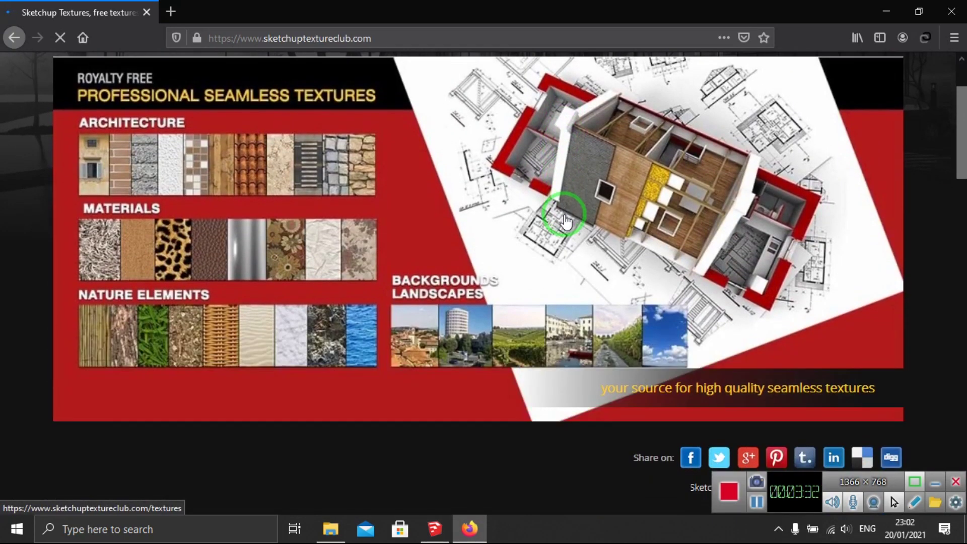
{"action": "scroll", "coordinate": [564, 218], "scroll_direction": "down", "scroll_amount": 5}
{"action": "scroll", "coordinate": [564, 218], "scroll_direction": "down", "scroll_amount": 3}
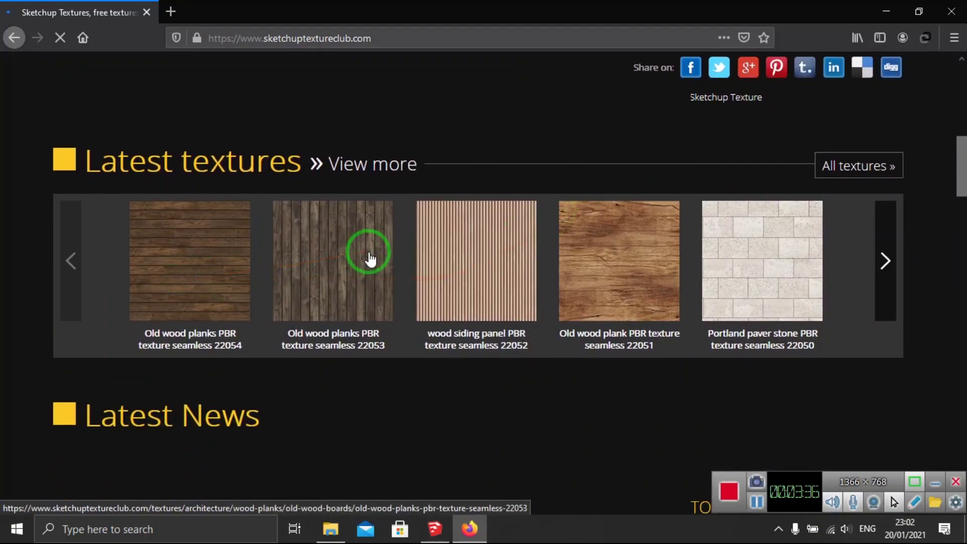
{"action": "scroll", "coordinate": [636, 268], "scroll_direction": "up", "scroll_amount": 4}
{"action": "scroll", "coordinate": [632, 262], "scroll_direction": "up", "scroll_amount": 5}
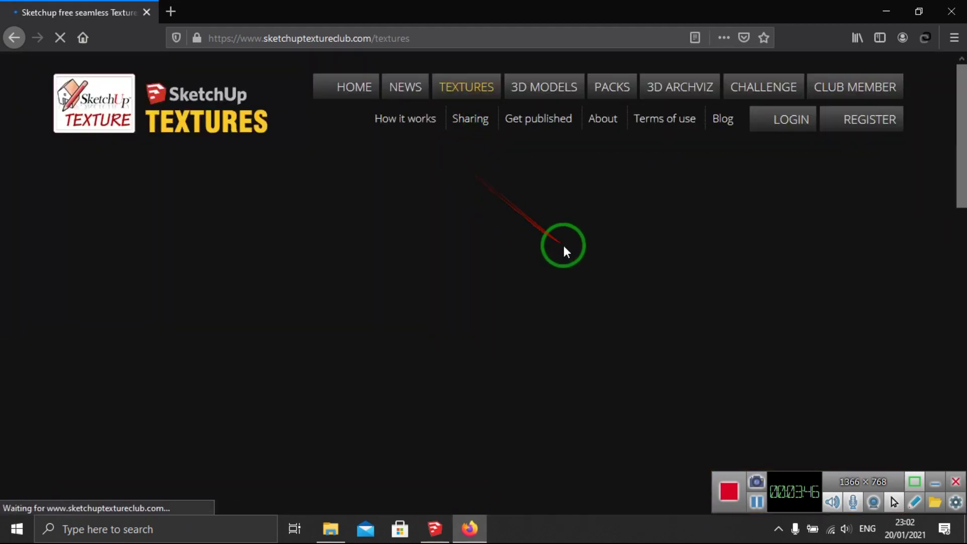
- Open Colored Bricks under Architecture > Bricks in the textures sidebar
{"action": "scroll", "coordinate": [563, 250], "scroll_direction": "down", "scroll_amount": 5}
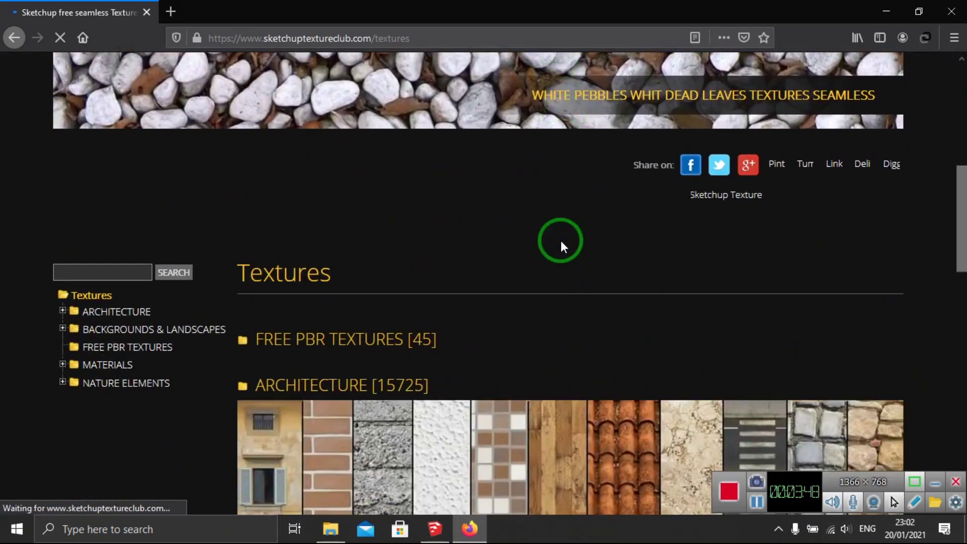
{"action": "scroll", "coordinate": [561, 252], "scroll_direction": "down", "scroll_amount": 3}
{"action": "scroll", "coordinate": [346, 214], "scroll_direction": "down", "scroll_amount": 2}
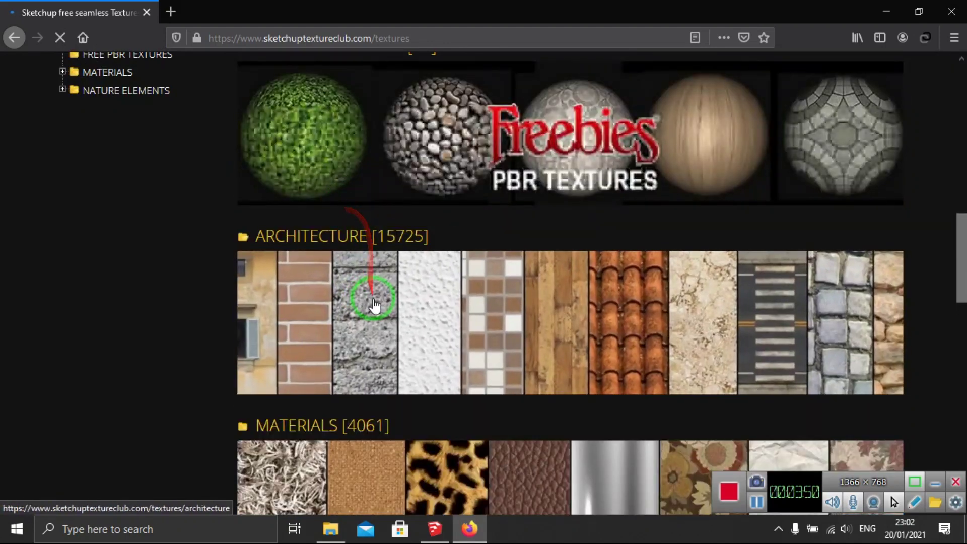
{"action": "scroll", "coordinate": [372, 304], "scroll_direction": "down", "scroll_amount": 3}
{"action": "scroll", "coordinate": [371, 302], "scroll_direction": "up", "scroll_amount": 8}
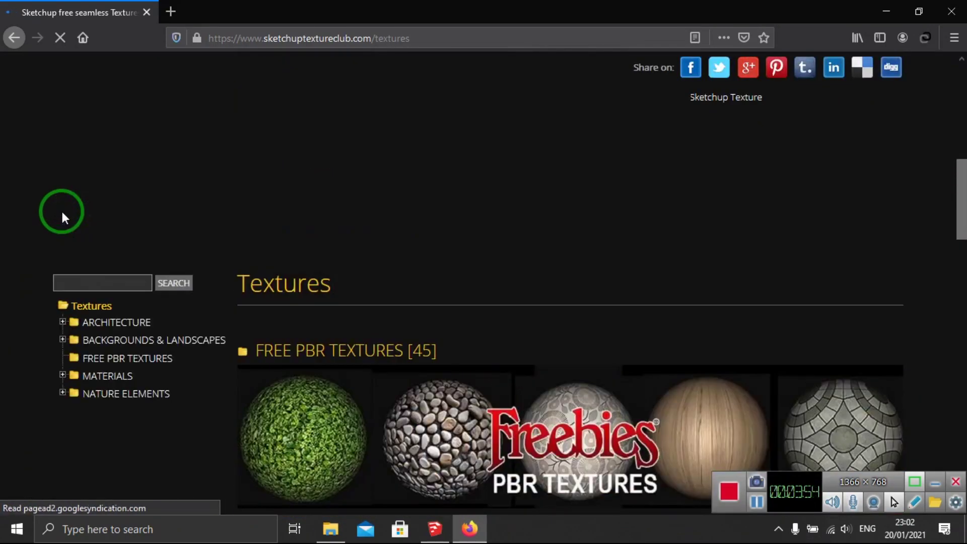
{"action": "scroll", "coordinate": [105, 249], "scroll_direction": "down", "scroll_amount": 3}
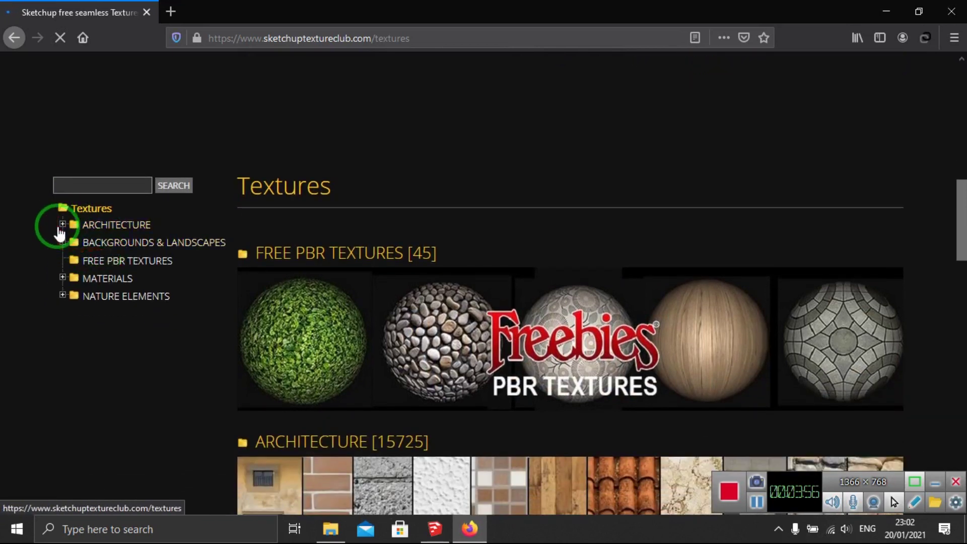
{"action": "left_click", "coordinate": [62, 224]}
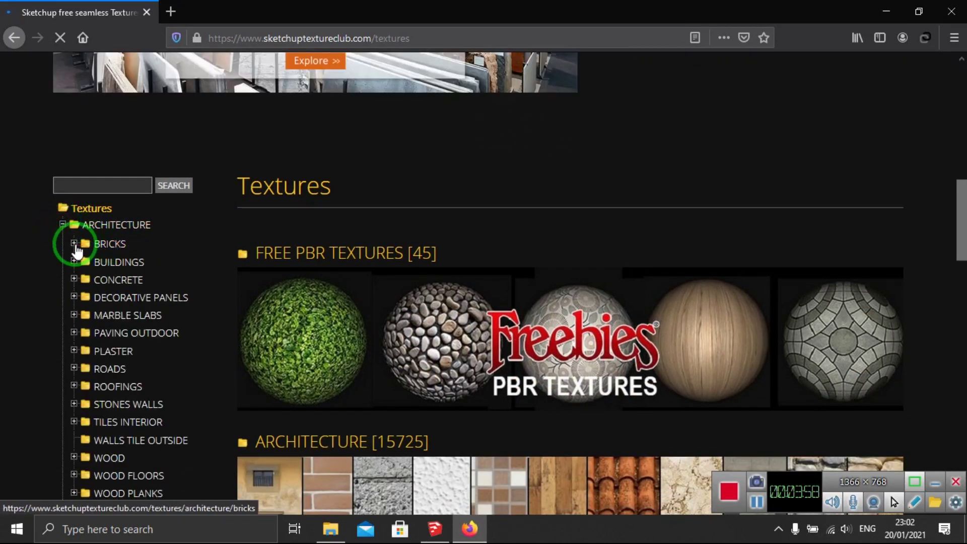
{"action": "left_click", "coordinate": [114, 247]}
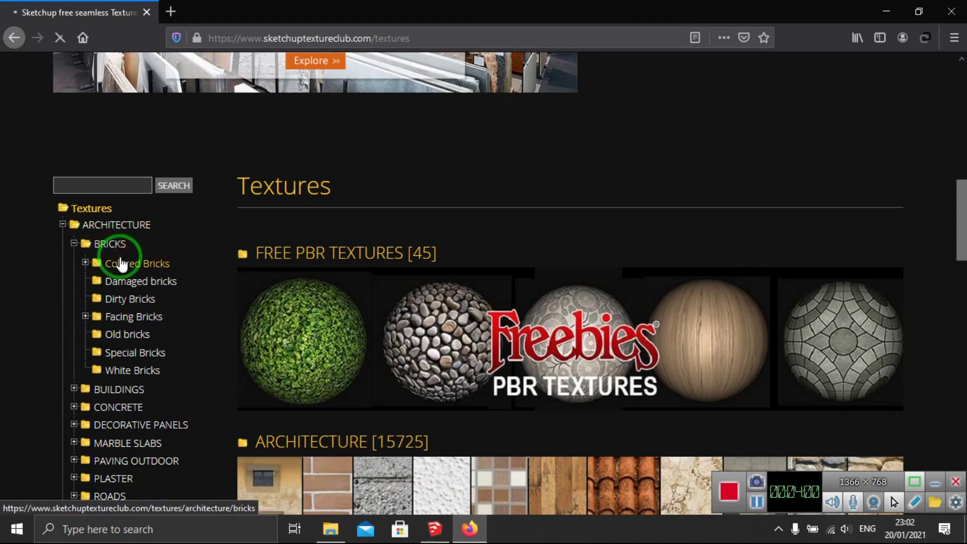
{"action": "left_click", "coordinate": [151, 264]}
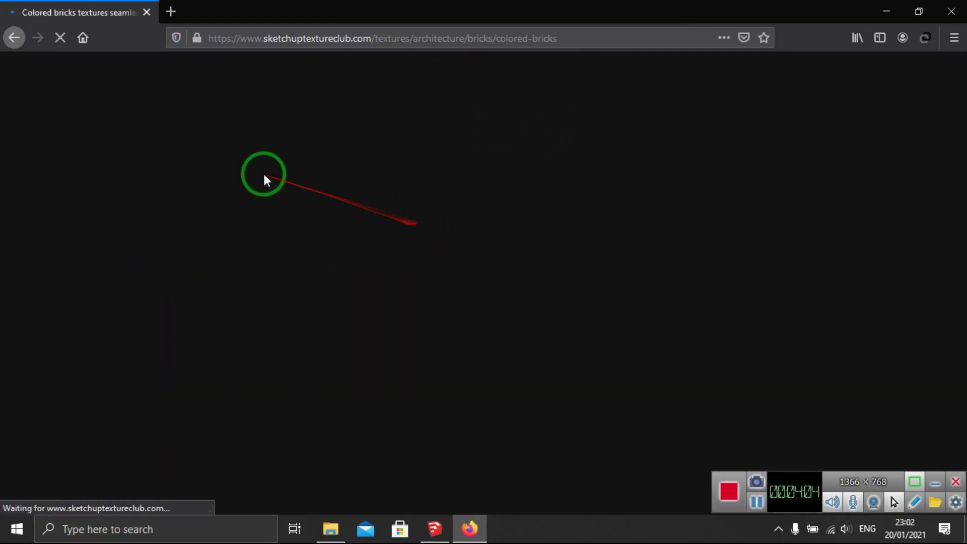
- Collapse Architecture and Bricks, then look at the Backgrounds & Landscapes Railroads page
{"action": "scroll", "coordinate": [492, 312], "scroll_direction": "down", "scroll_amount": 2}
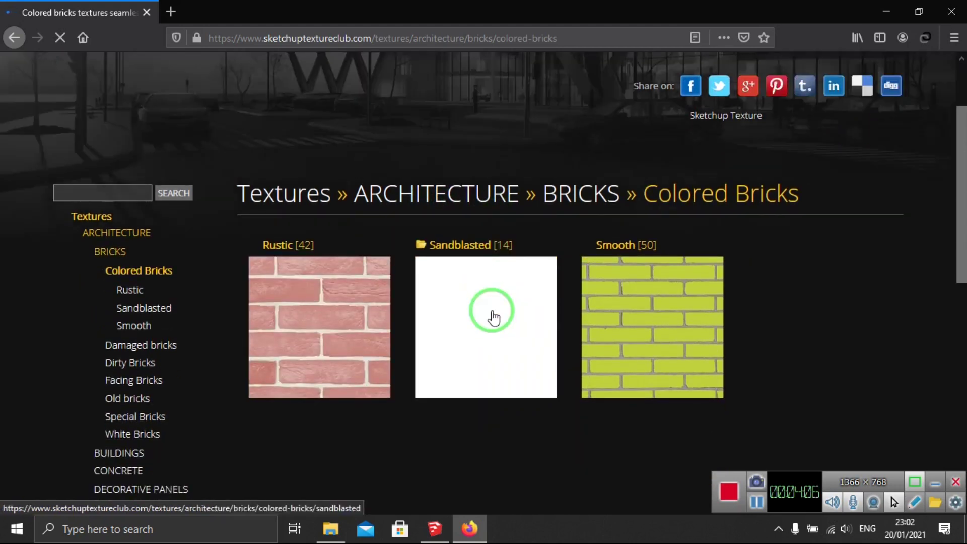
{"action": "scroll", "coordinate": [554, 274], "scroll_direction": "down", "scroll_amount": 5}
{"action": "scroll", "coordinate": [574, 272], "scroll_direction": "up", "scroll_amount": 5}
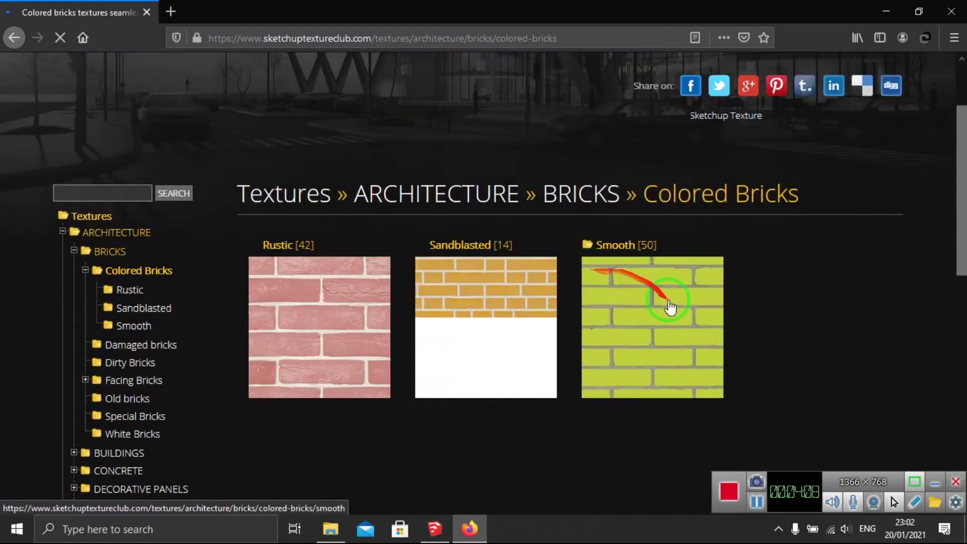
{"action": "scroll", "coordinate": [426, 295], "scroll_direction": "down", "scroll_amount": 4}
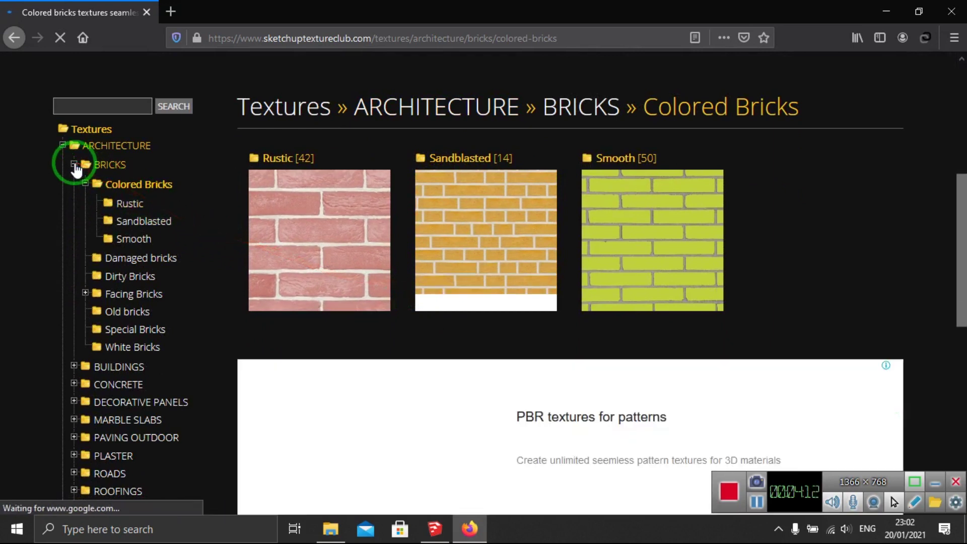
{"action": "left_click", "coordinate": [74, 166]}
{"action": "left_click", "coordinate": [63, 145]}
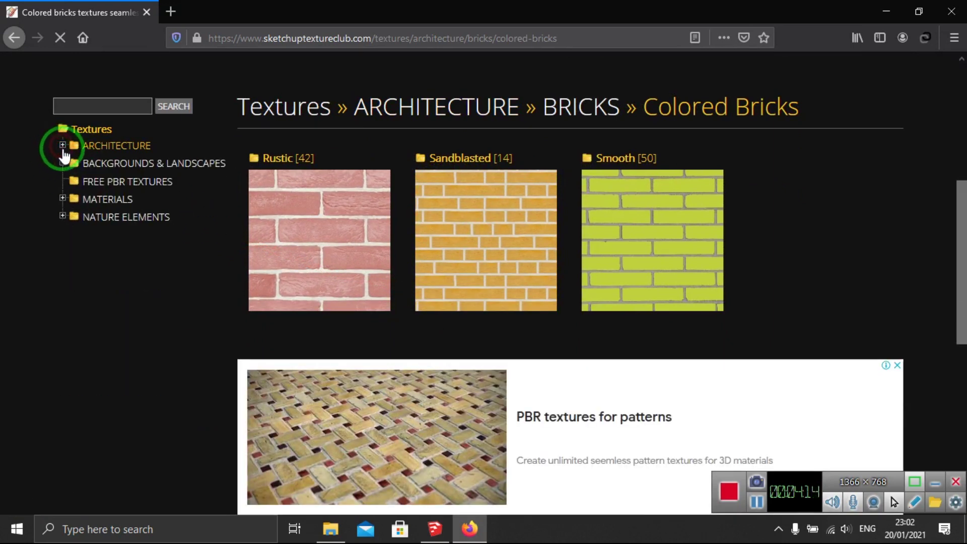
{"action": "left_click", "coordinate": [63, 162]}
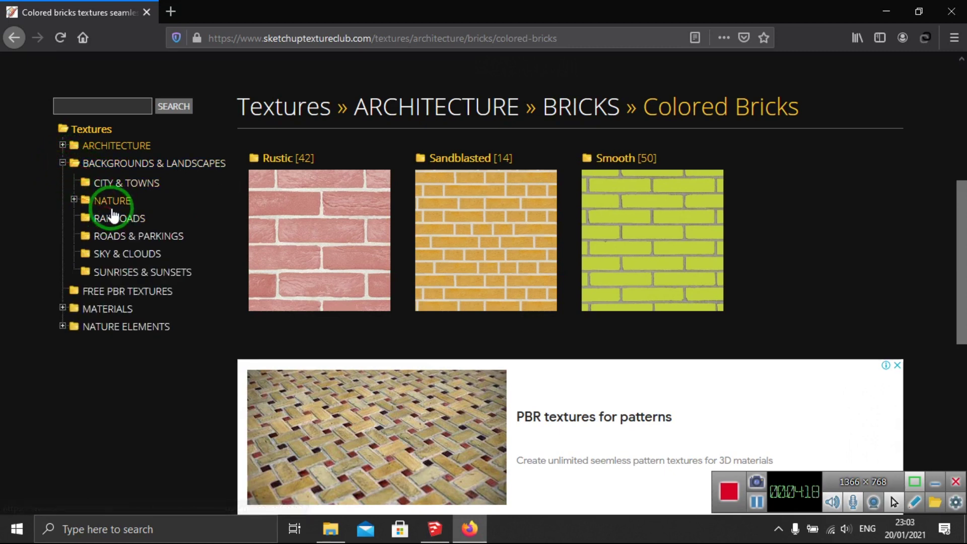
{"action": "left_click", "coordinate": [373, 227]}
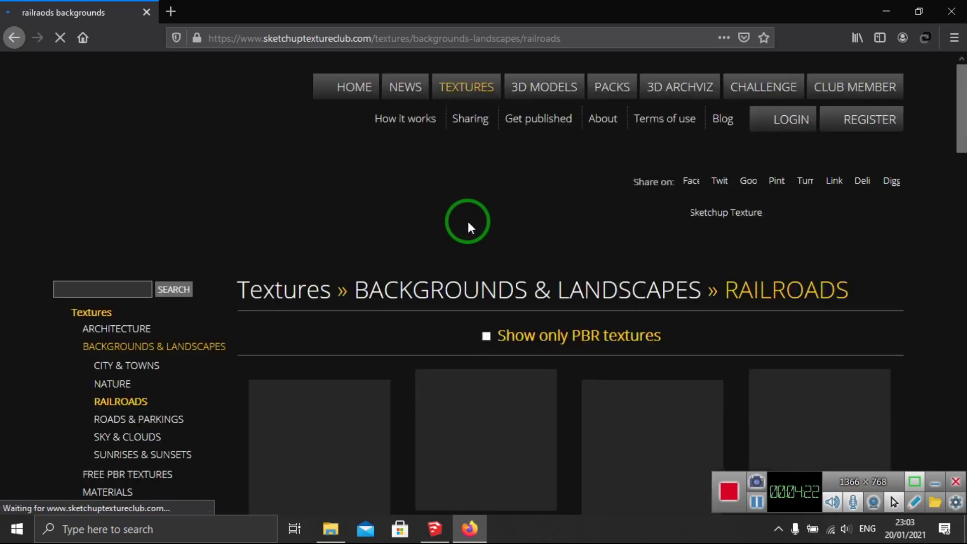
{"action": "scroll", "coordinate": [467, 223], "scroll_direction": "down", "scroll_amount": 4}
{"action": "scroll", "coordinate": [468, 222], "scroll_direction": "down", "scroll_amount": 2}
{"action": "scroll", "coordinate": [468, 231], "scroll_direction": "down", "scroll_amount": 2}
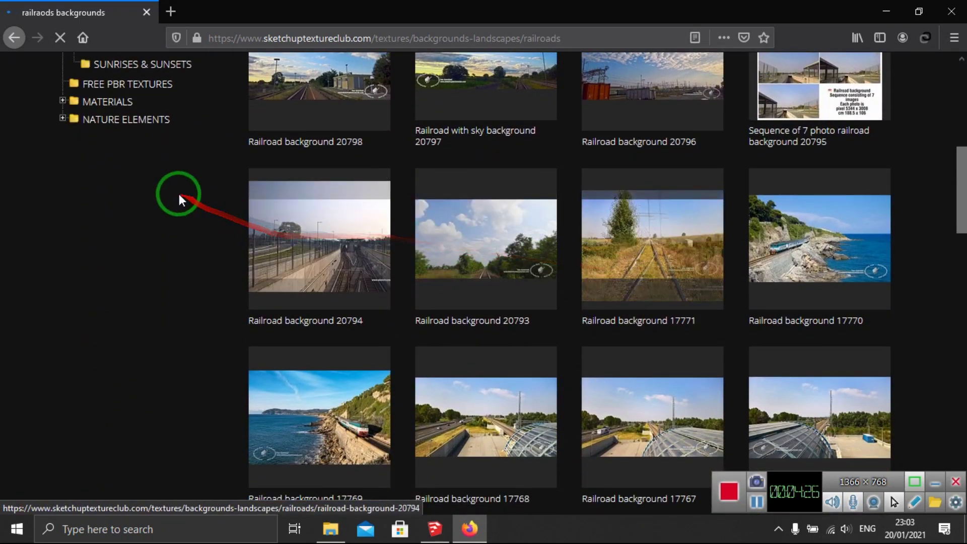
{"action": "scroll", "coordinate": [90, 206], "scroll_direction": "up", "scroll_amount": 2}
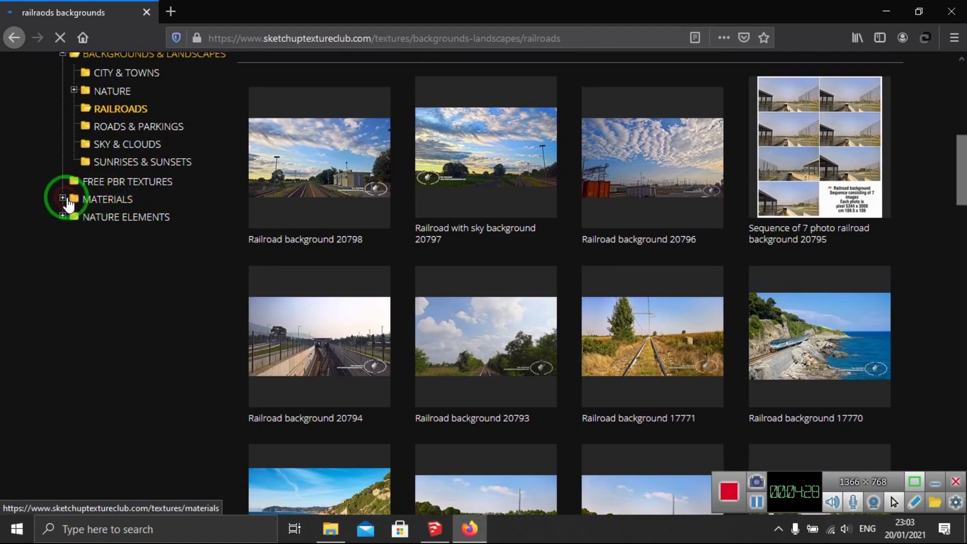
- Open Materials > Carpeting and select the Blue tones group
{"action": "left_click", "coordinate": [109, 203]}
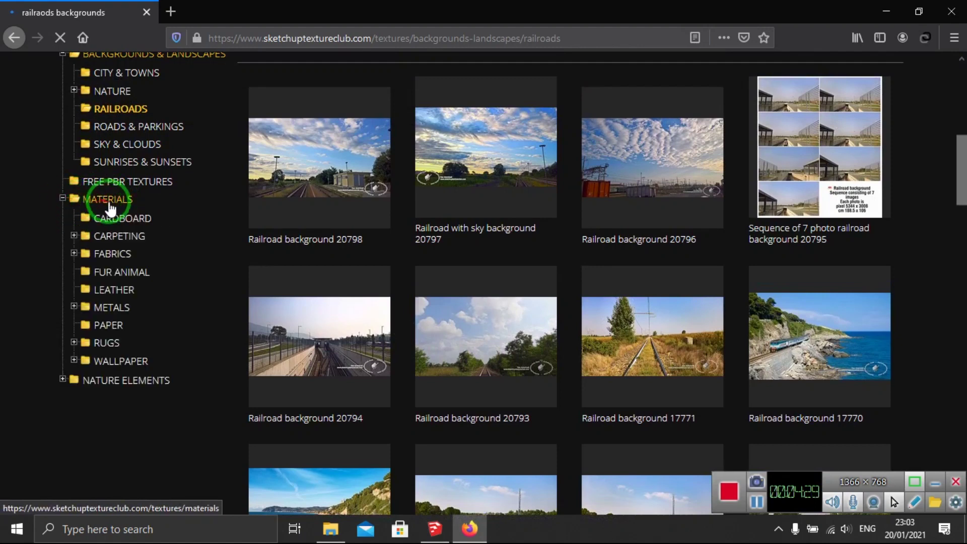
{"action": "left_click", "coordinate": [133, 243]}
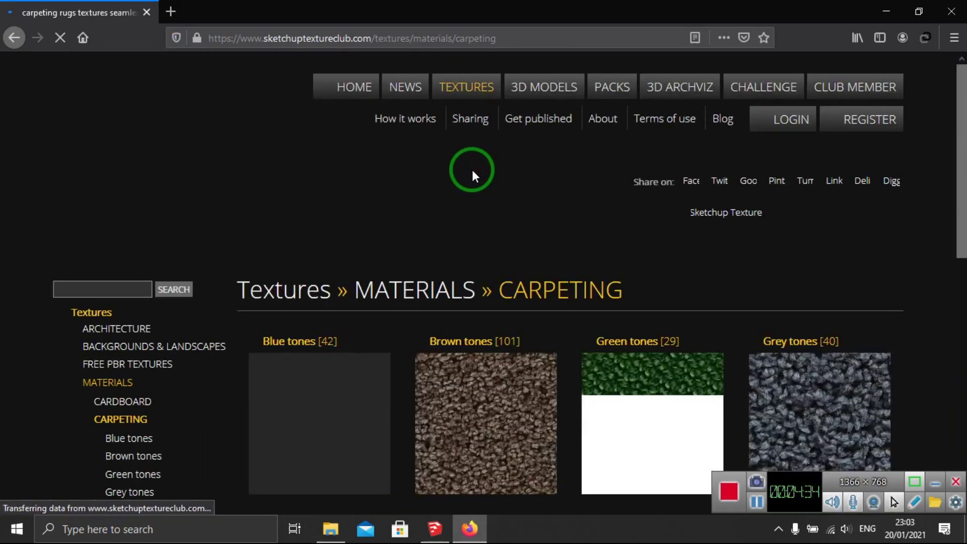
{"action": "scroll", "coordinate": [452, 292], "scroll_direction": "down", "scroll_amount": 3}
{"action": "scroll", "coordinate": [357, 252], "scroll_direction": "up", "scroll_amount": 2}
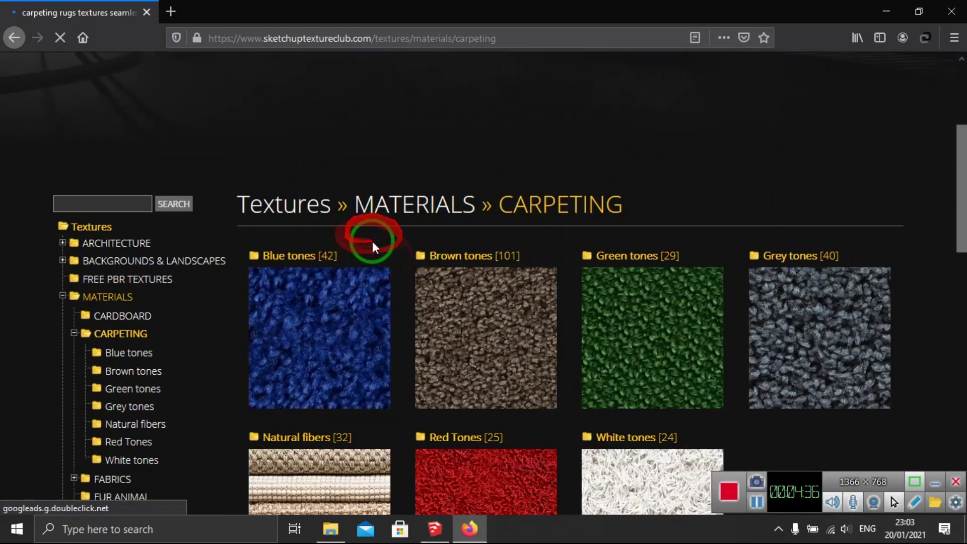
{"action": "left_click", "coordinate": [332, 334]}
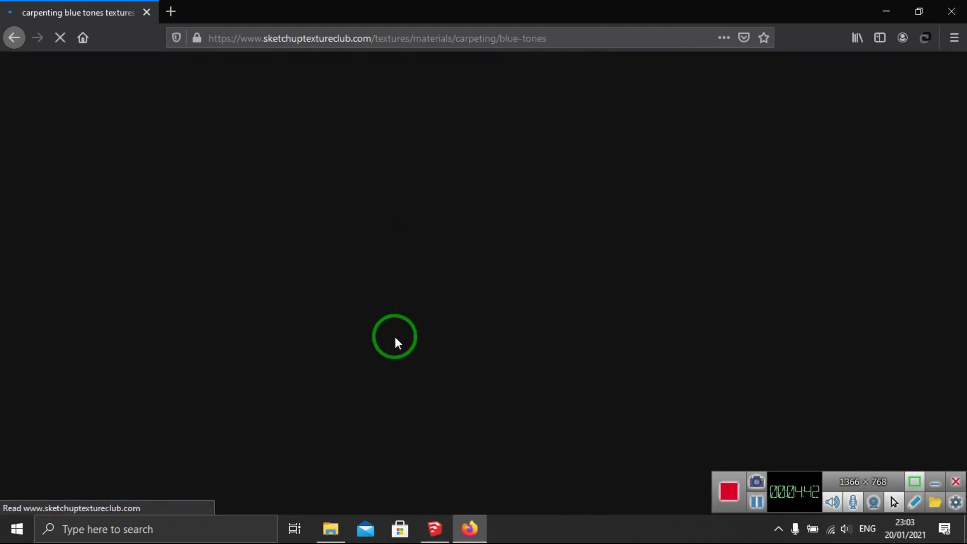
- Open 'Blue carpeting texture seamless 1 16783' and choose its free-user login-to-download option
{"action": "scroll", "coordinate": [422, 238], "scroll_direction": "down", "scroll_amount": 5}
{"action": "scroll", "coordinate": [422, 235], "scroll_direction": "down", "scroll_amount": 3}
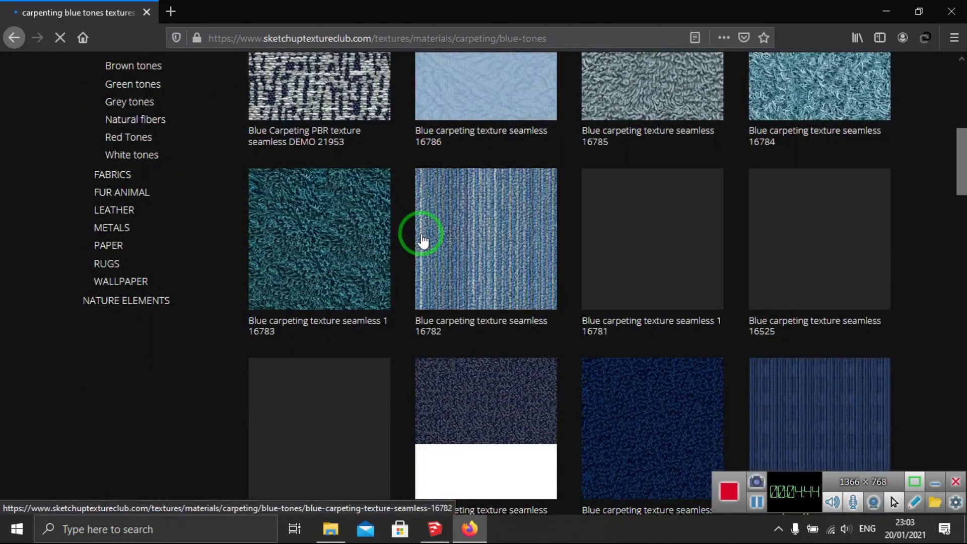
{"action": "scroll", "coordinate": [489, 267], "scroll_direction": "down", "scroll_amount": 3}
{"action": "scroll", "coordinate": [494, 259], "scroll_direction": "up", "scroll_amount": 2}
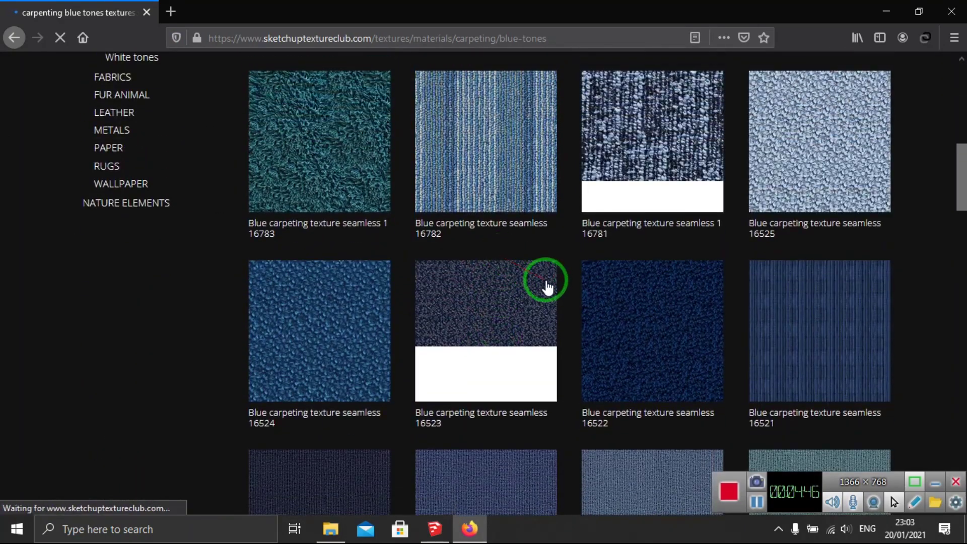
{"action": "scroll", "coordinate": [454, 270], "scroll_direction": "up", "scroll_amount": 2}
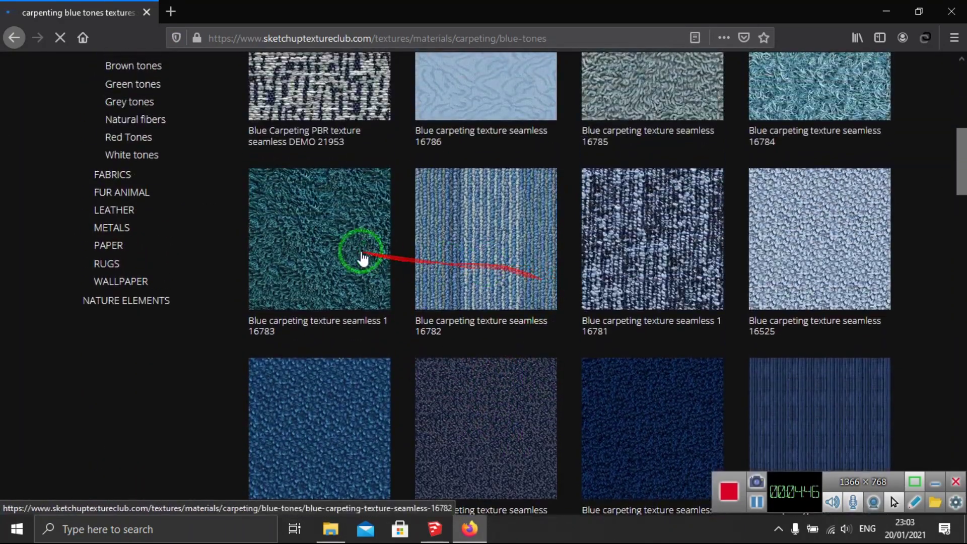
{"action": "left_click", "coordinate": [336, 250]}
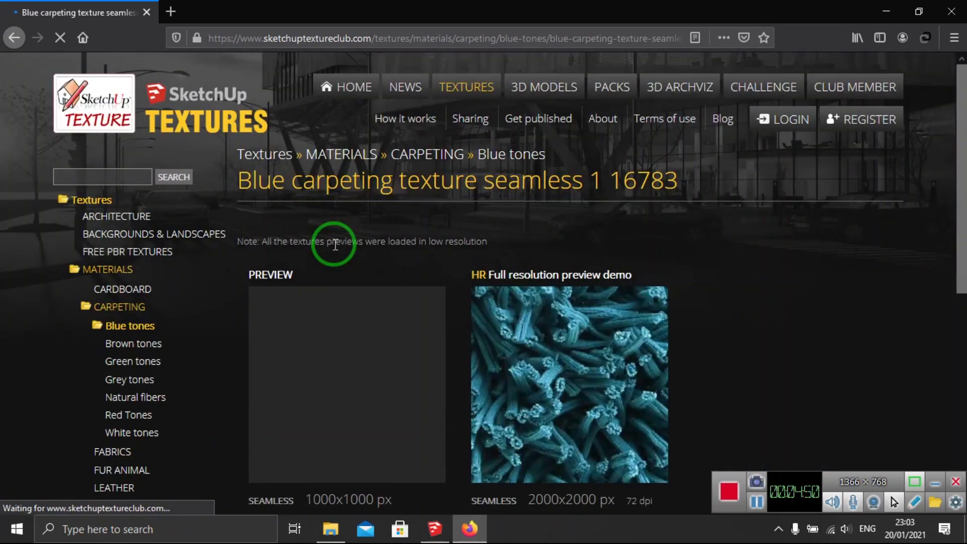
{"action": "scroll", "coordinate": [522, 232], "scroll_direction": "down", "scroll_amount": 2}
{"action": "scroll", "coordinate": [575, 252], "scroll_direction": "down", "scroll_amount": 1}
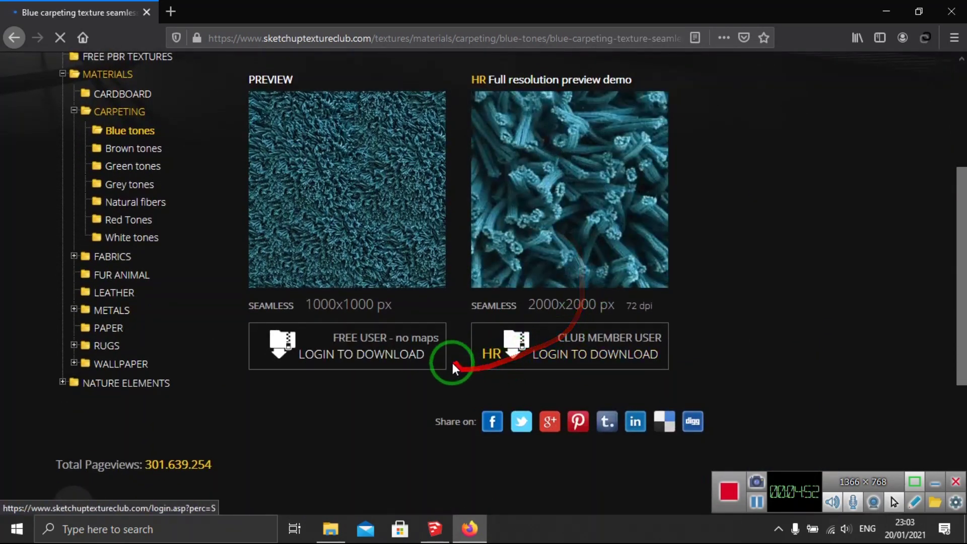
{"action": "scroll", "coordinate": [464, 343], "scroll_direction": "up", "scroll_amount": 3}
{"action": "scroll", "coordinate": [476, 315], "scroll_direction": "down", "scroll_amount": 5}
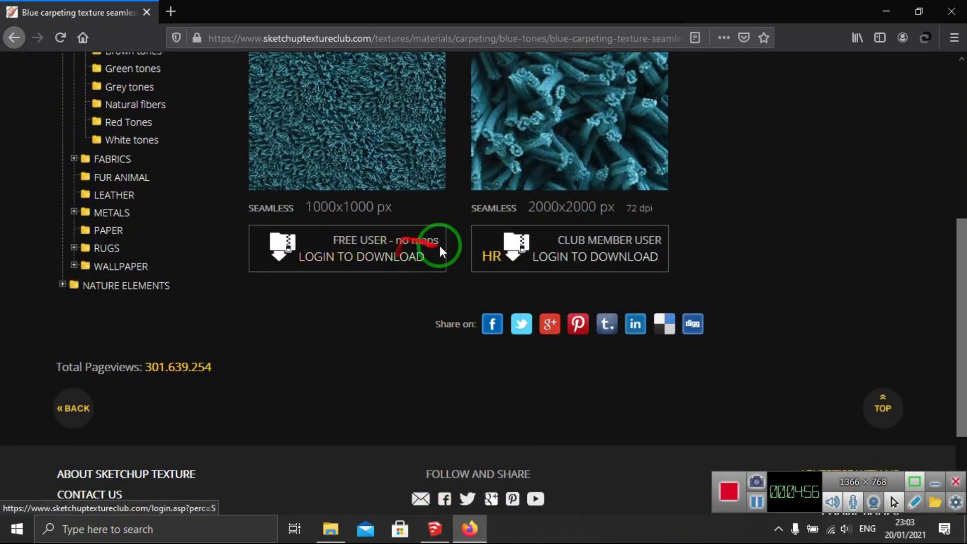
{"action": "left_click", "coordinate": [386, 260]}
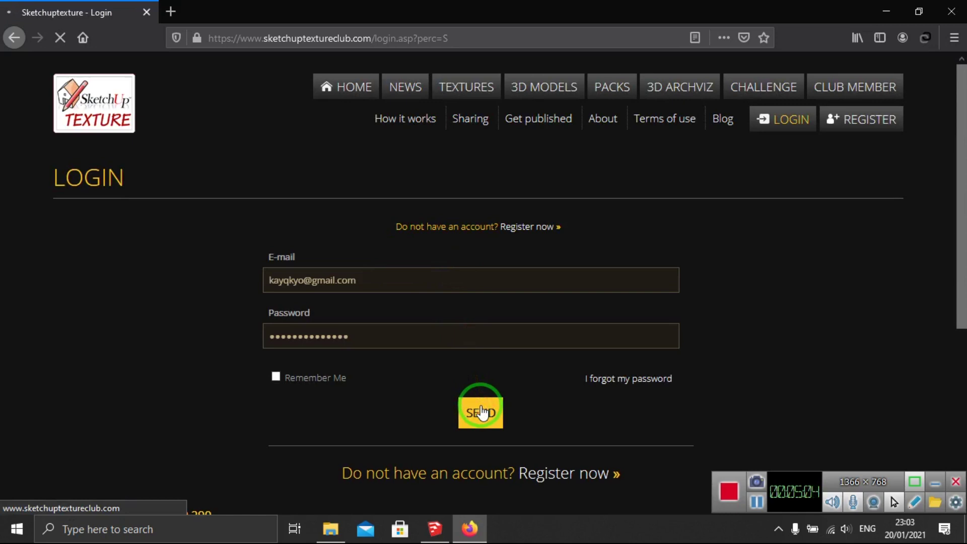
- Log in and trigger the 1.39 MB free download of the blue carpet texture
{"action": "left_click", "coordinate": [481, 412]}
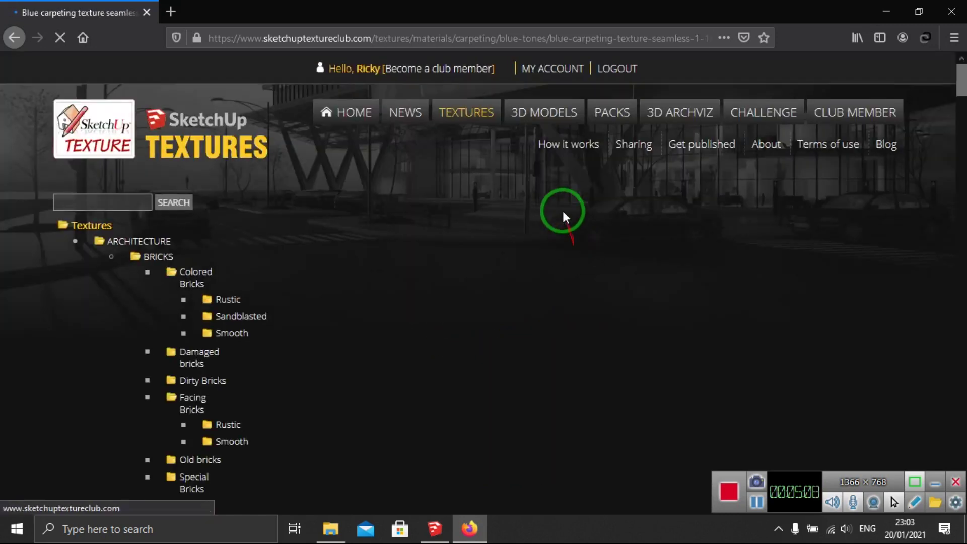
{"action": "scroll", "coordinate": [481, 219], "scroll_direction": "down", "scroll_amount": 2}
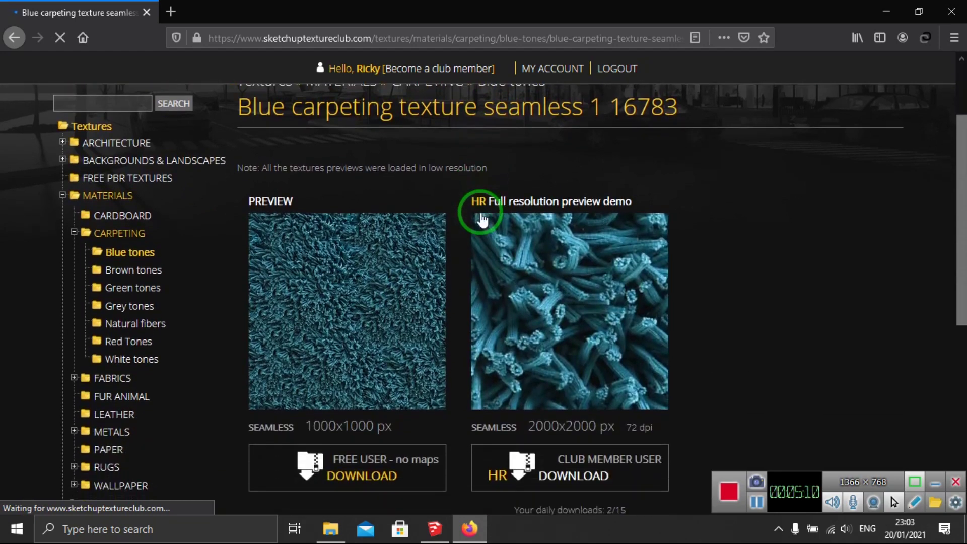
{"action": "scroll", "coordinate": [481, 220], "scroll_direction": "down", "scroll_amount": 2}
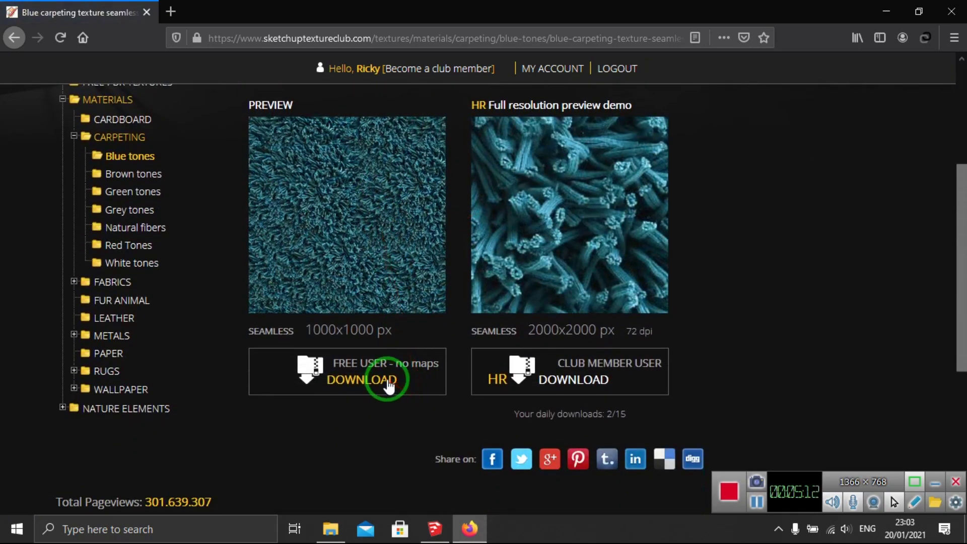
{"action": "left_click", "coordinate": [388, 384]}
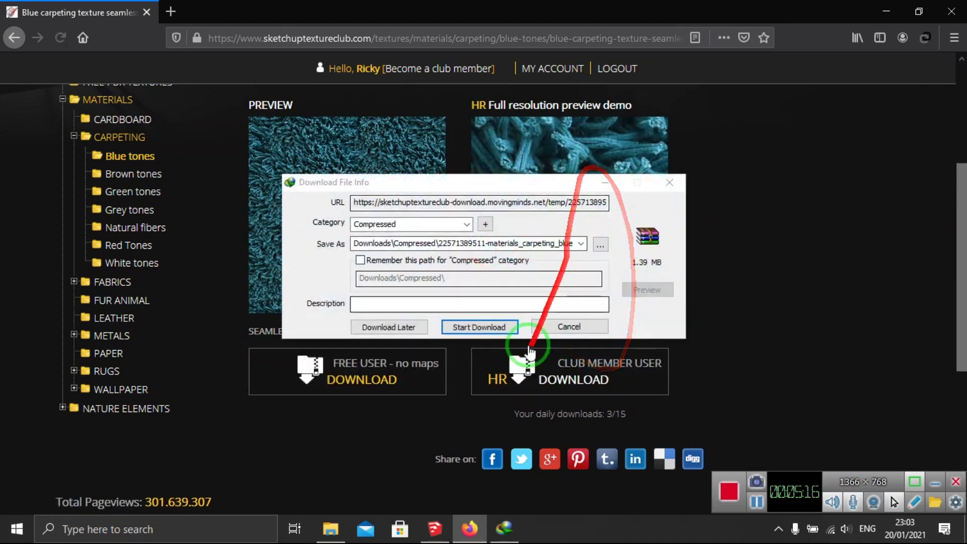
- Finish the 1.39 MB blue carpet download, then open the site's Materials › Wallpaper category
{"action": "left_click", "coordinate": [506, 332]}
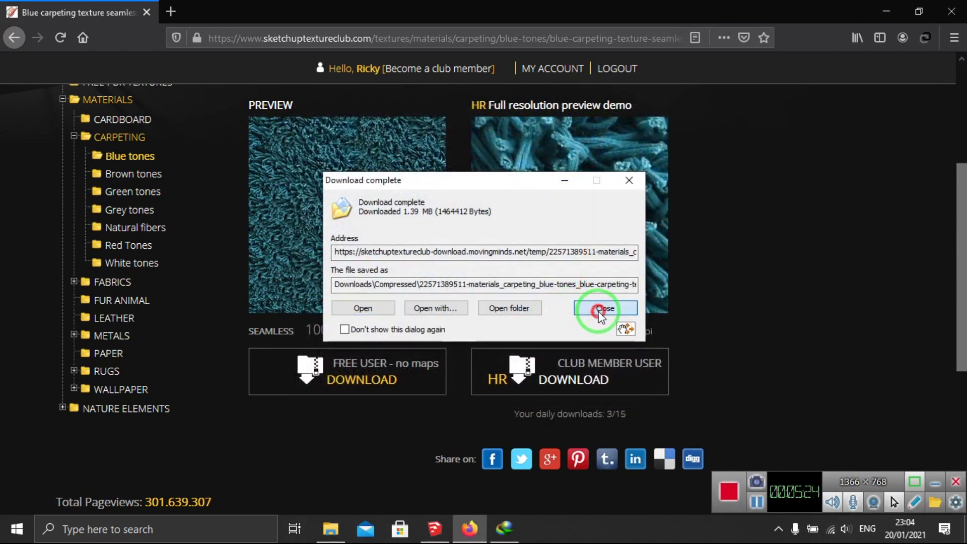
{"action": "left_click", "coordinate": [599, 308]}
{"action": "scroll", "coordinate": [216, 296], "scroll_direction": "up", "scroll_amount": 4}
{"action": "scroll", "coordinate": [123, 312], "scroll_direction": "down", "scroll_amount": 4}
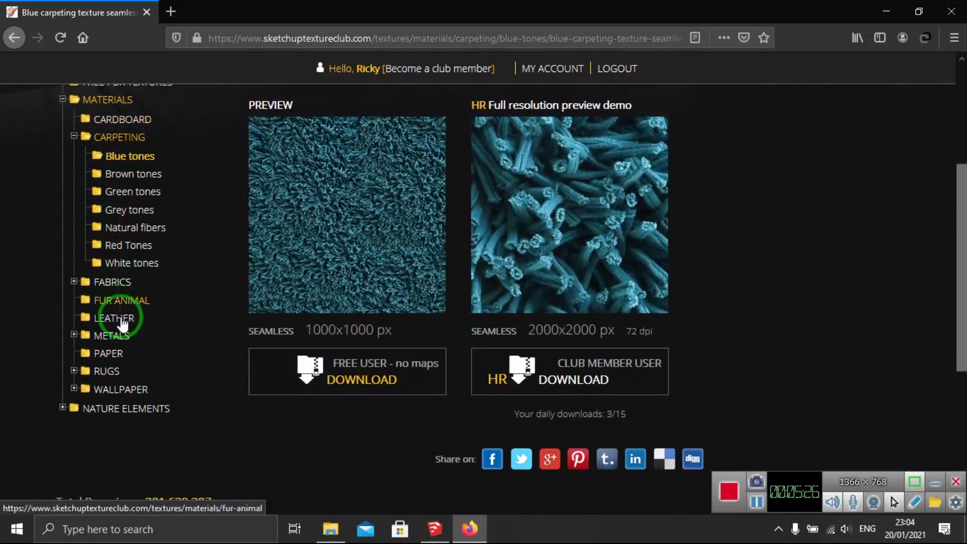
{"action": "left_click", "coordinate": [121, 389]}
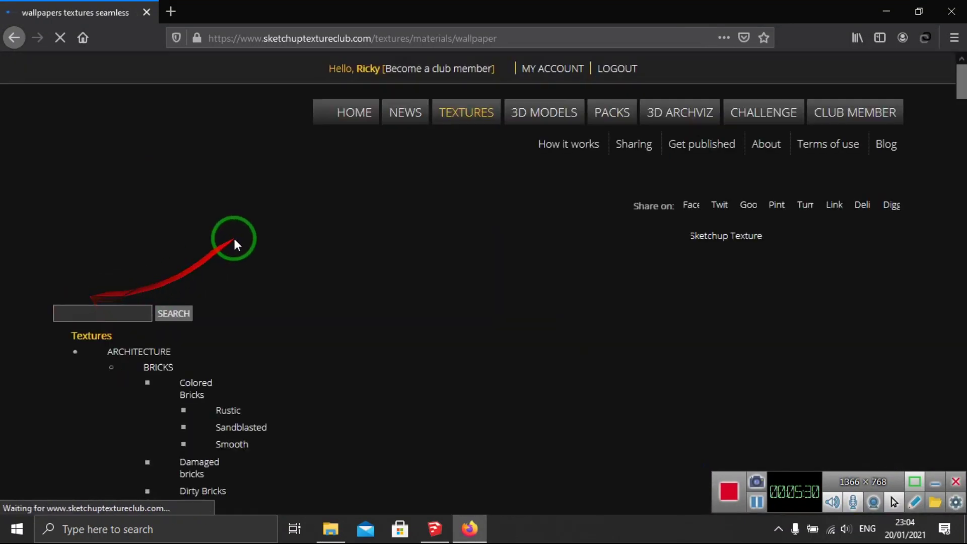
{"action": "scroll", "coordinate": [237, 237], "scroll_direction": "down", "scroll_amount": 3}
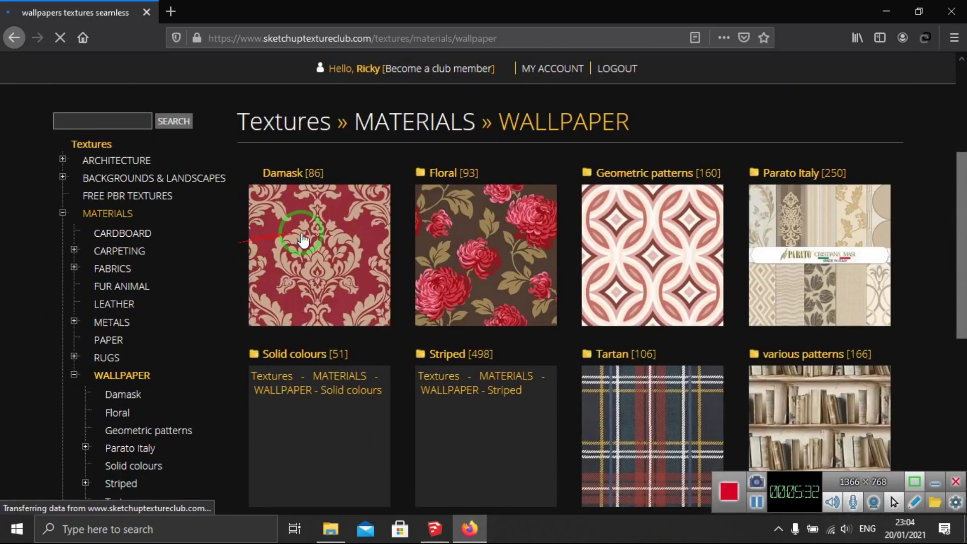
- Scroll through the Damask wallpaper textures numbered 10971 to 10982
{"action": "scroll", "coordinate": [760, 242], "scroll_direction": "down", "scroll_amount": 3}
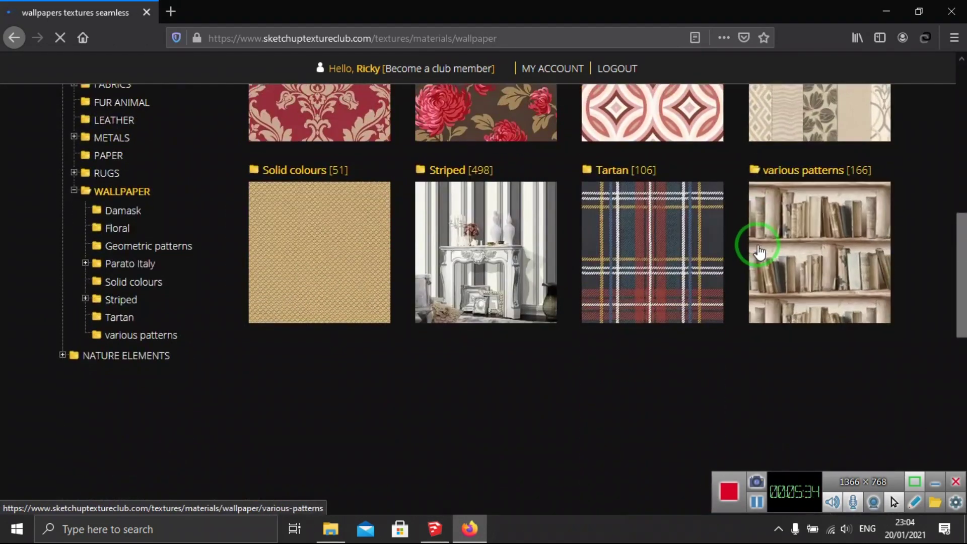
{"action": "scroll", "coordinate": [468, 247], "scroll_direction": "up", "scroll_amount": 2}
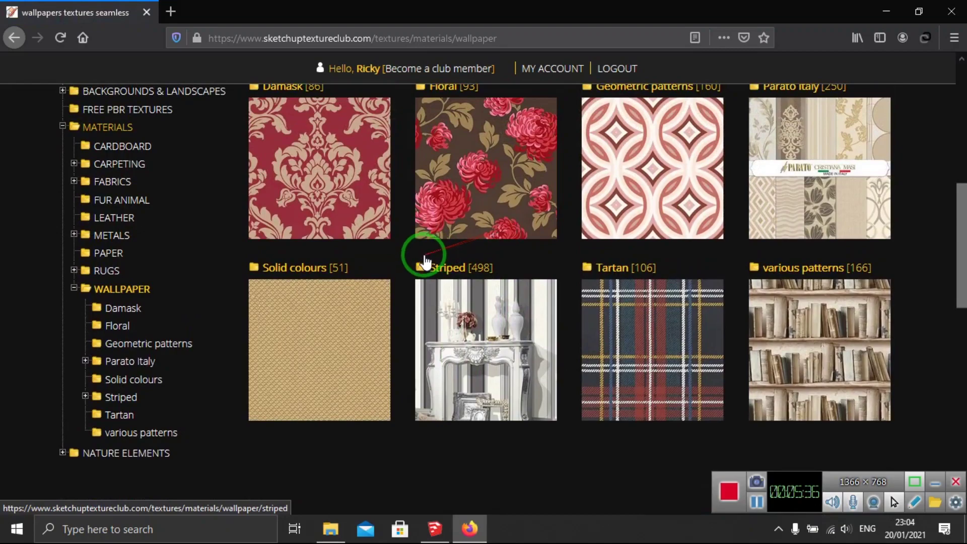
{"action": "scroll", "coordinate": [532, 255], "scroll_direction": "down", "scroll_amount": 3}
{"action": "scroll", "coordinate": [529, 255], "scroll_direction": "up", "scroll_amount": 5}
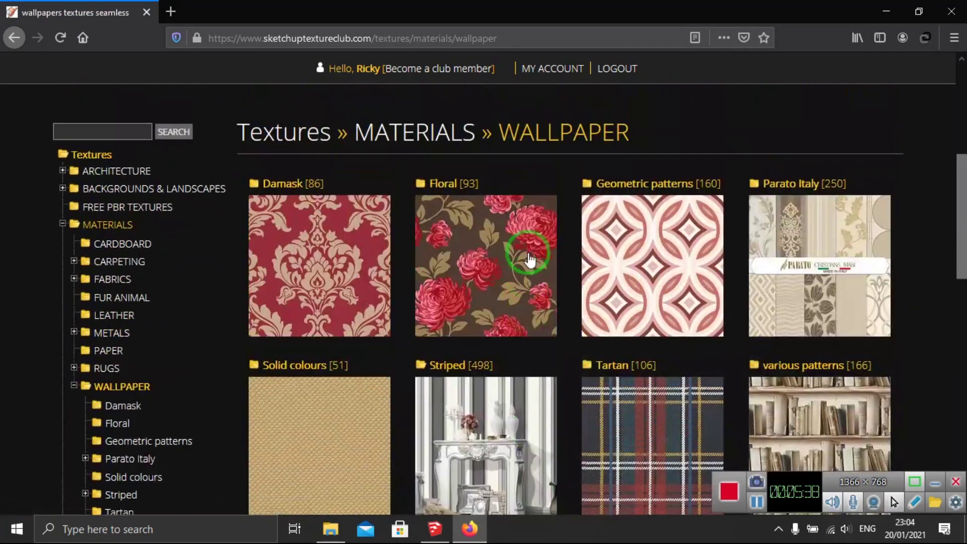
{"action": "scroll", "coordinate": [325, 262], "scroll_direction": "down", "scroll_amount": 2}
{"action": "scroll", "coordinate": [325, 262], "scroll_direction": "down", "scroll_amount": 1}
{"action": "scroll", "coordinate": [325, 262], "scroll_direction": "up", "scroll_amount": 3}
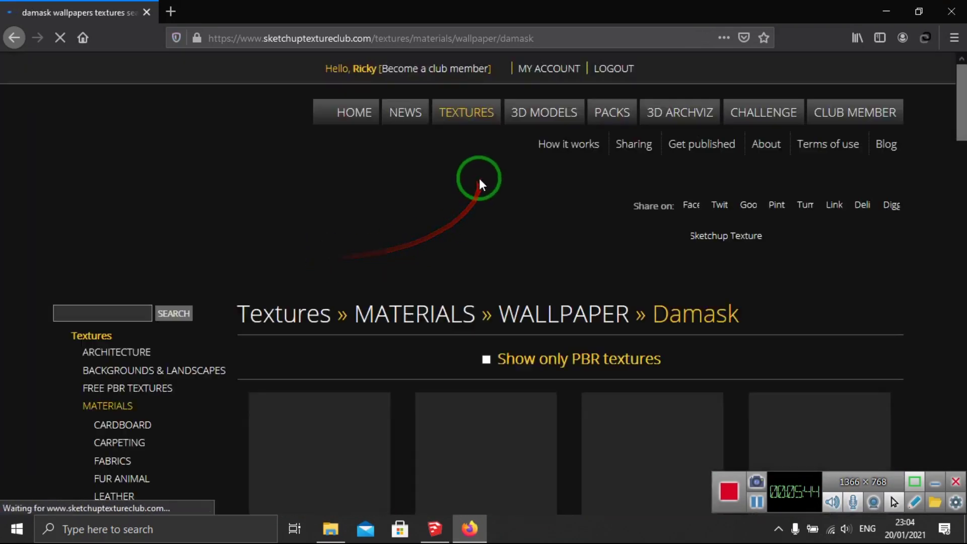
{"action": "scroll", "coordinate": [477, 179], "scroll_direction": "down", "scroll_amount": 2}
{"action": "scroll", "coordinate": [477, 180], "scroll_direction": "down", "scroll_amount": 2}
{"action": "scroll", "coordinate": [482, 187], "scroll_direction": "down", "scroll_amount": 2}
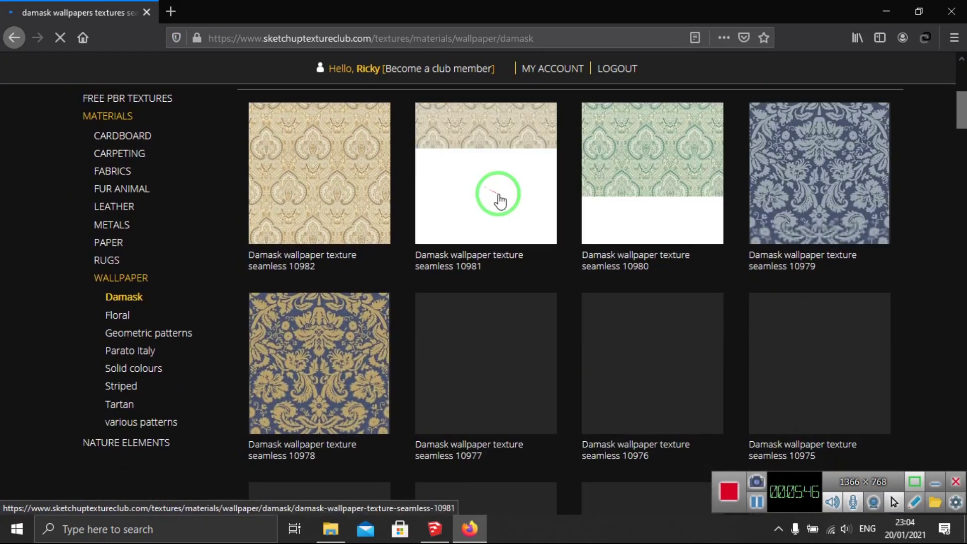
{"action": "scroll", "coordinate": [519, 213], "scroll_direction": "down", "scroll_amount": 2}
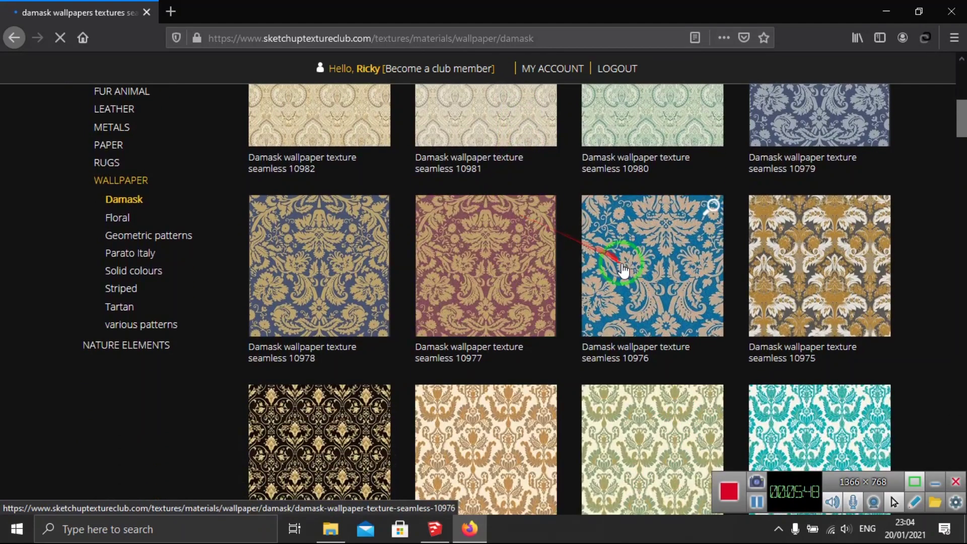
{"action": "scroll", "coordinate": [432, 263], "scroll_direction": "down", "scroll_amount": 4}
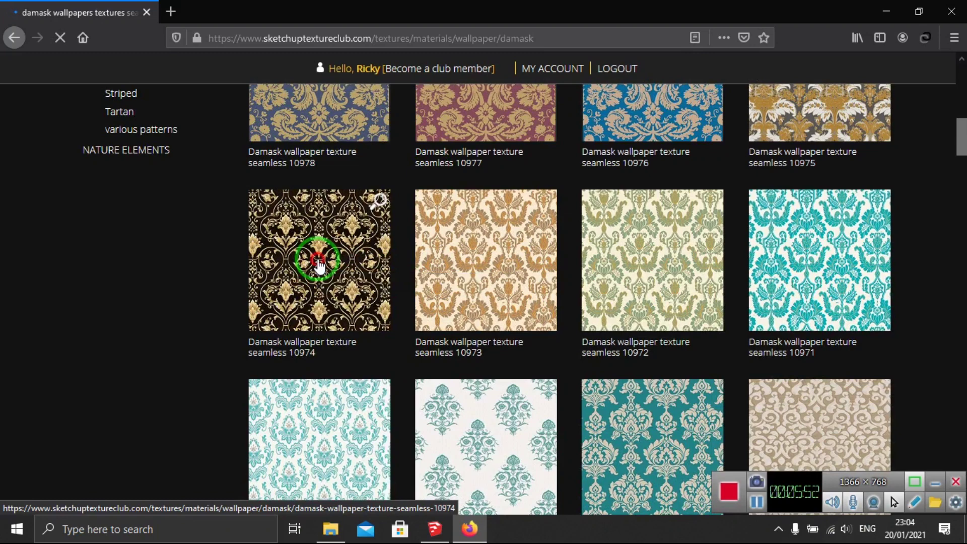
- Download the free 1.43 MB zip of Damask wallpaper texture seamless 10974
{"action": "left_click", "coordinate": [320, 264]}
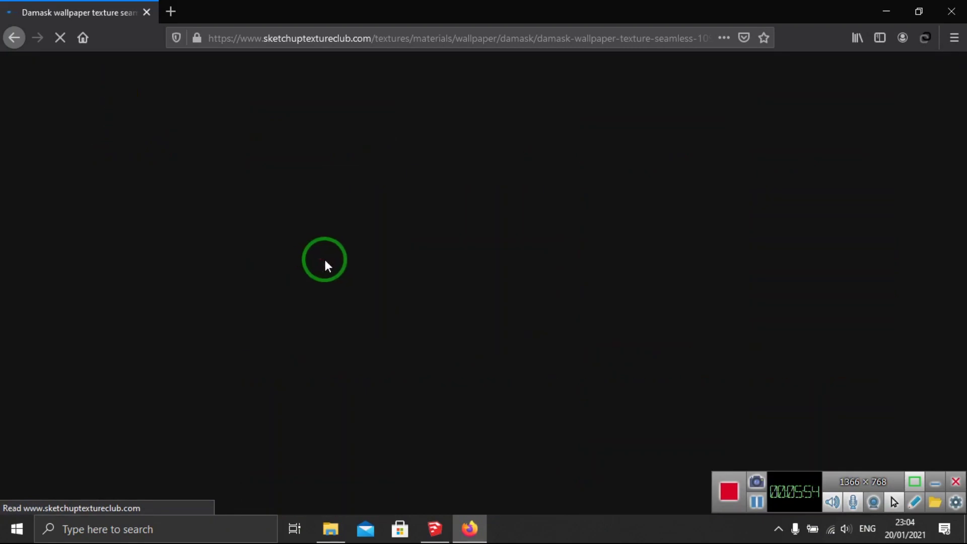
{"action": "scroll", "coordinate": [481, 210], "scroll_direction": "down", "scroll_amount": 2}
{"action": "scroll", "coordinate": [476, 213], "scroll_direction": "down", "scroll_amount": 2}
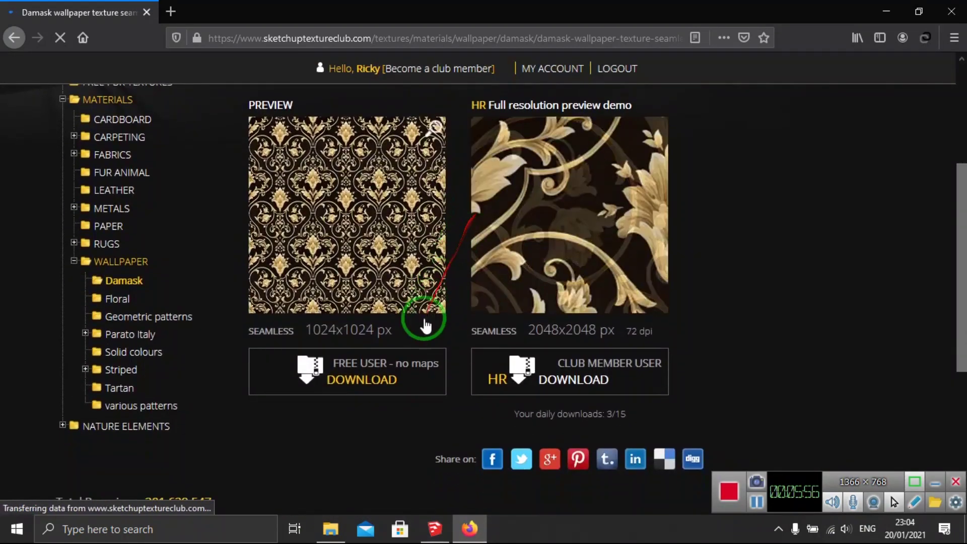
{"action": "left_click", "coordinate": [378, 383]}
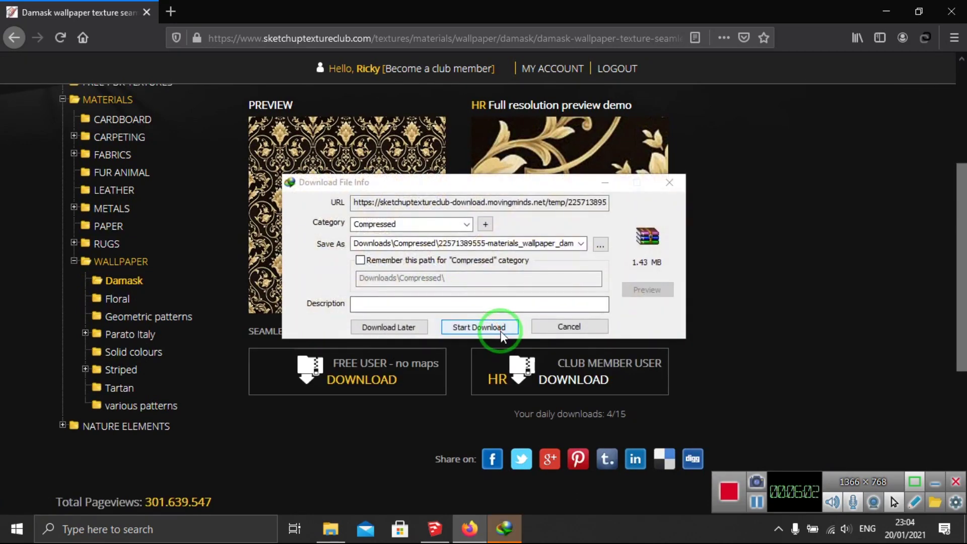
{"action": "left_click", "coordinate": [495, 323]}
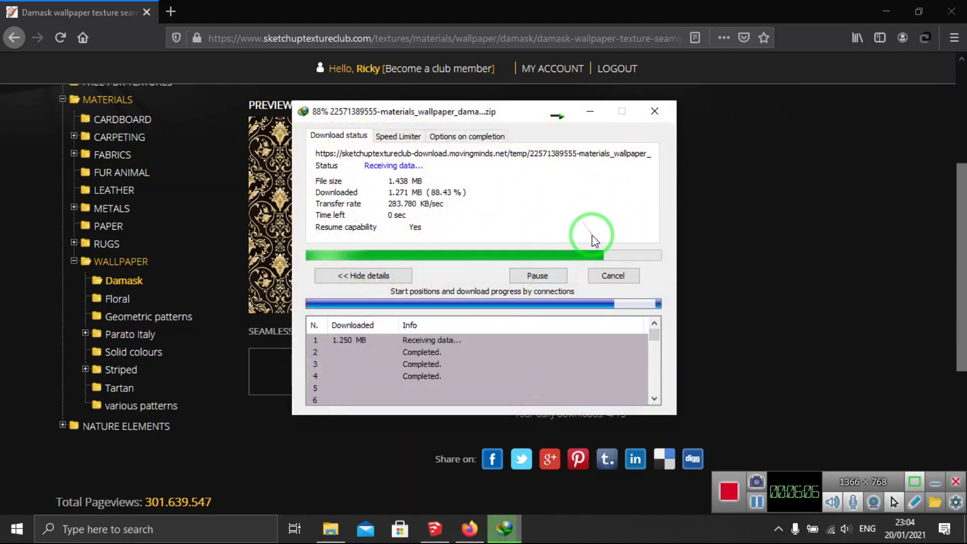
{"action": "left_click", "coordinate": [546, 306]}
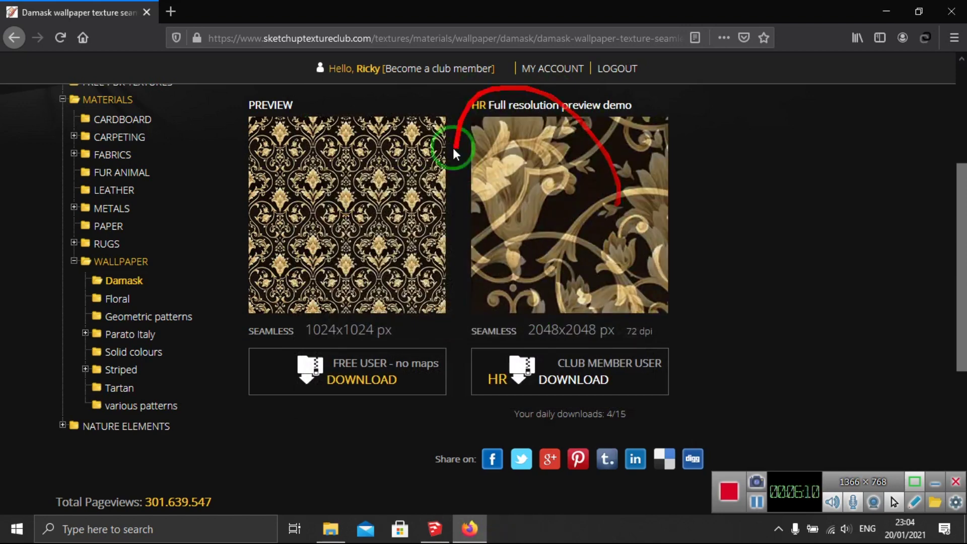
{"action": "left_click", "coordinate": [883, 15]}
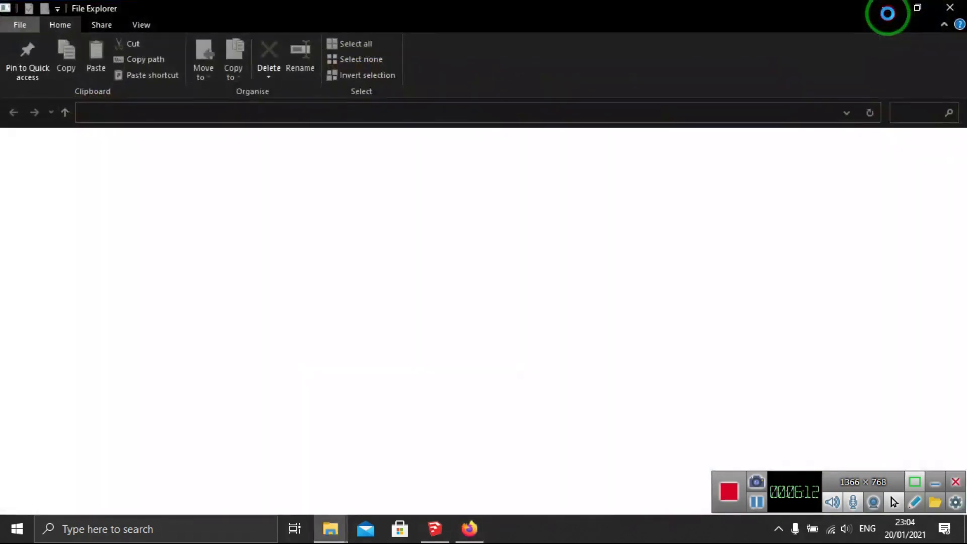
- Extract the blue carpeting archive into the Compressed downloads folder
{"action": "key", "text": "alt+Tab"}
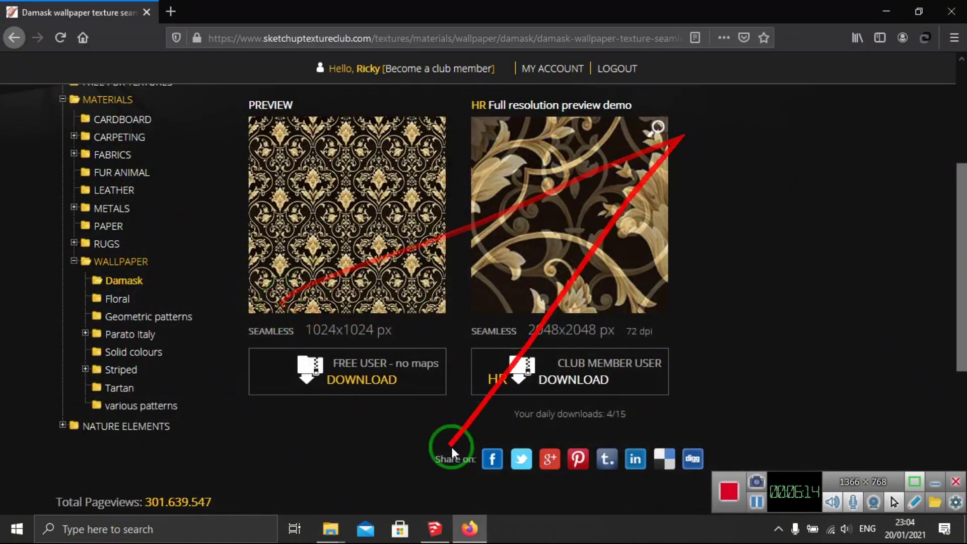
{"action": "left_click", "coordinate": [390, 473]}
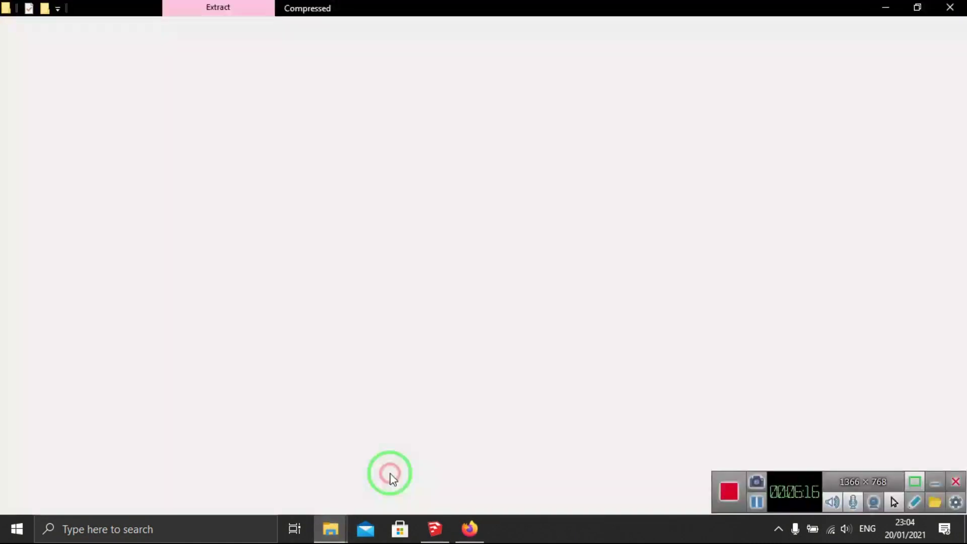
{"action": "left_click", "coordinate": [234, 174]}
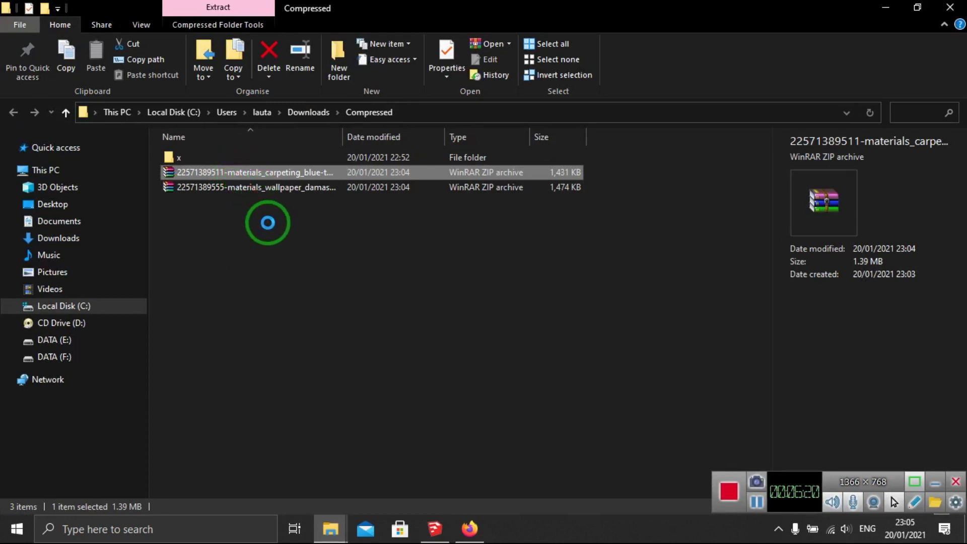
{"action": "right_click", "coordinate": [267, 222]}
{"action": "left_click", "coordinate": [282, 240]}
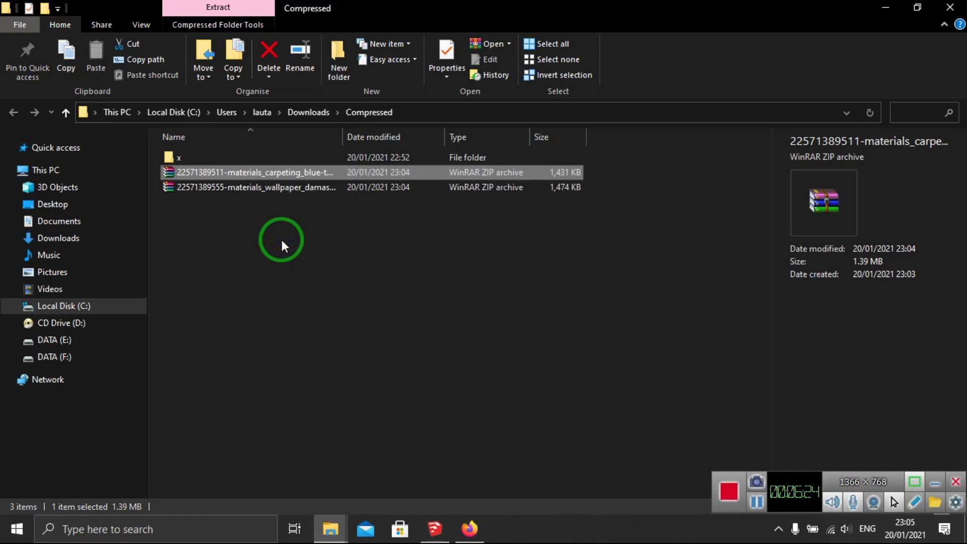
{"action": "left_click", "coordinate": [282, 240]}
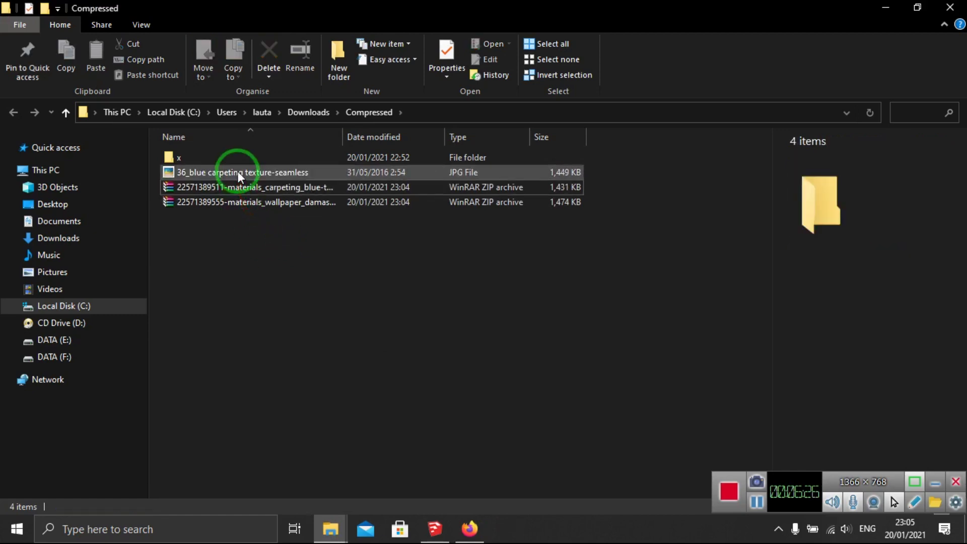
- Preview the extracted blue carpet texture image, then close the viewer
{"action": "double_click", "coordinate": [238, 171]}
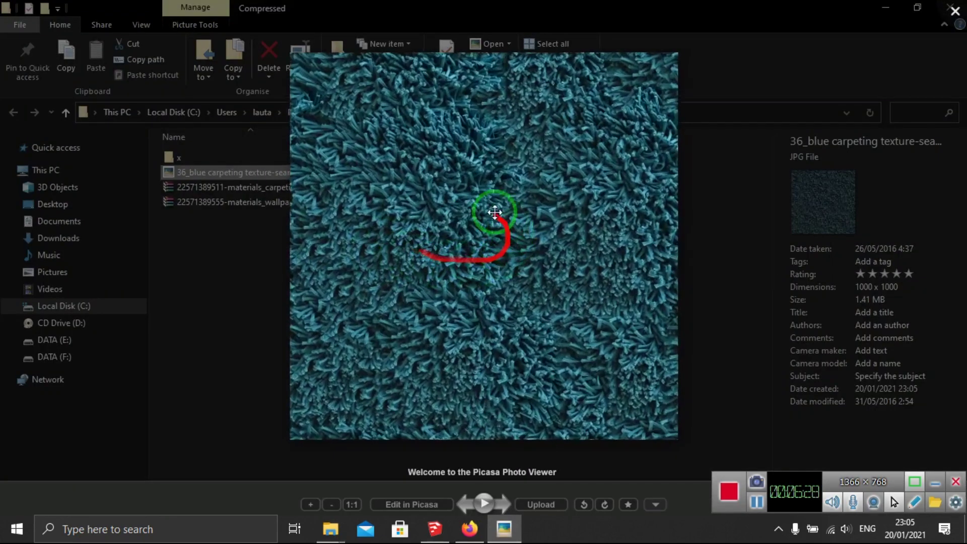
{"action": "scroll", "coordinate": [477, 226], "scroll_direction": "up", "scroll_amount": 2}
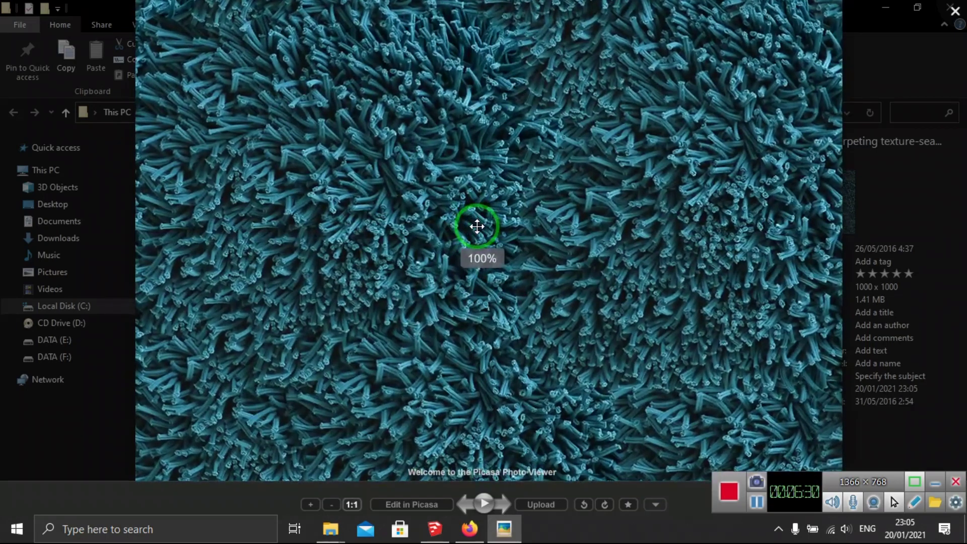
{"action": "scroll", "coordinate": [504, 222], "scroll_direction": "down", "scroll_amount": 2}
{"action": "left_click", "coordinate": [956, 15]}
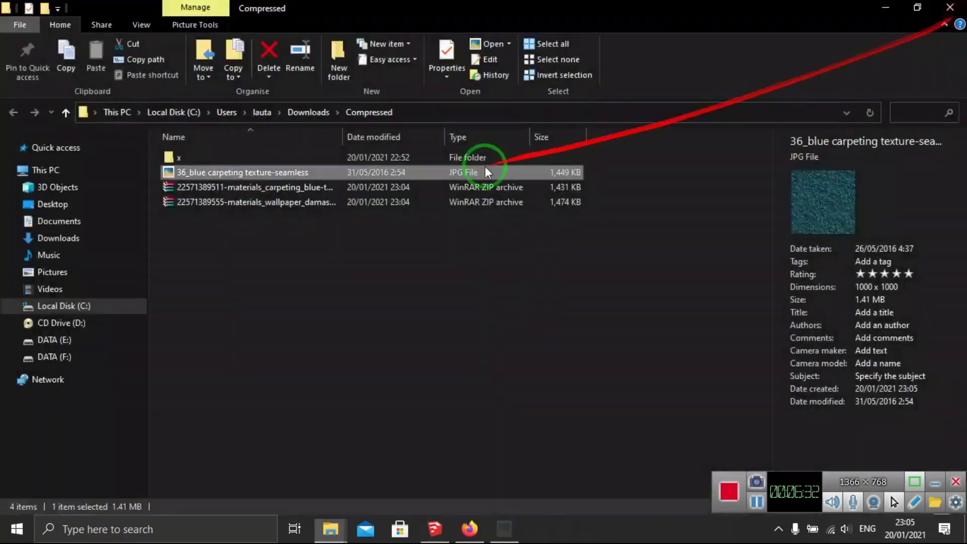
- Extract the damask wallpaper archive into the same Compressed folder
{"action": "left_click", "coordinate": [237, 204]}
{"action": "right_click", "coordinate": [238, 204]}
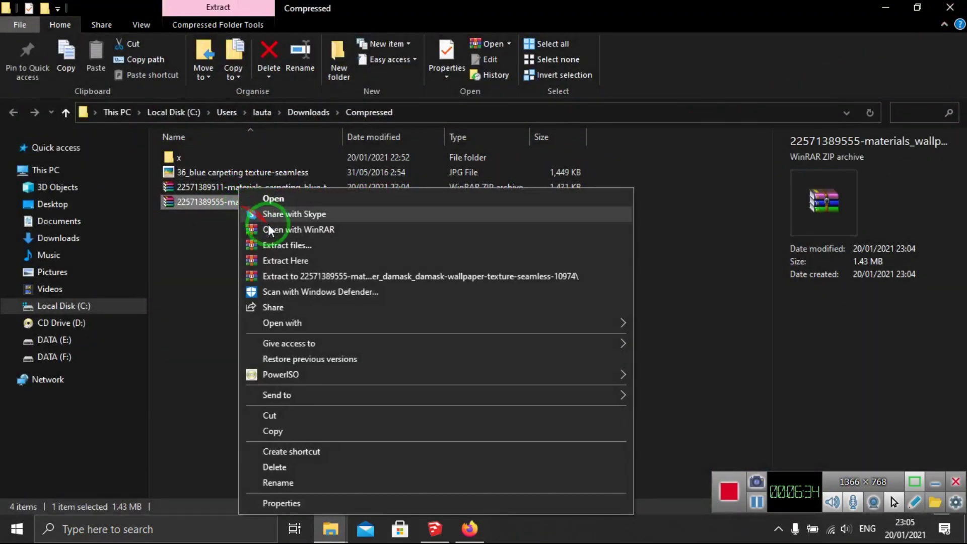
{"action": "left_click", "coordinate": [282, 258]}
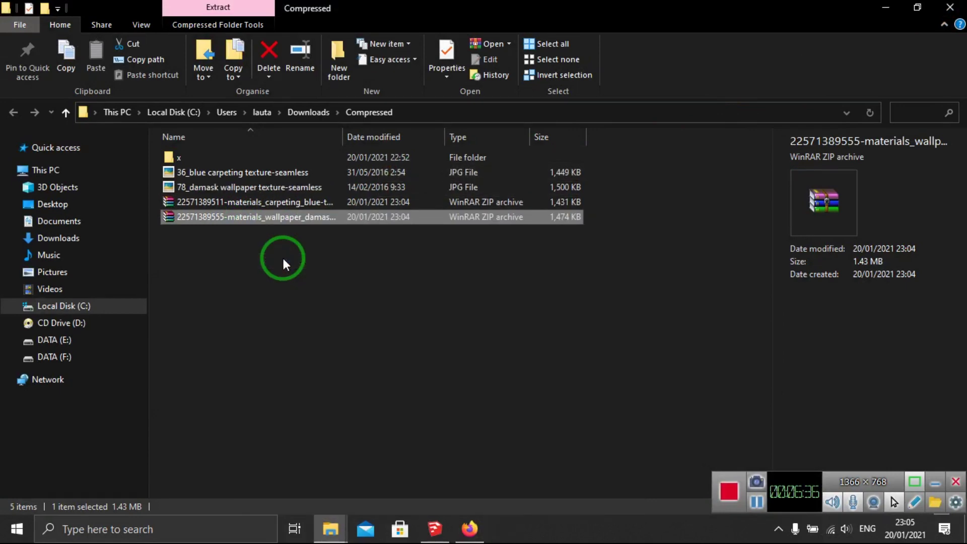
- Preview the carpet and damask texture images, then minimise File Explorer
{"action": "double_click", "coordinate": [287, 177]}
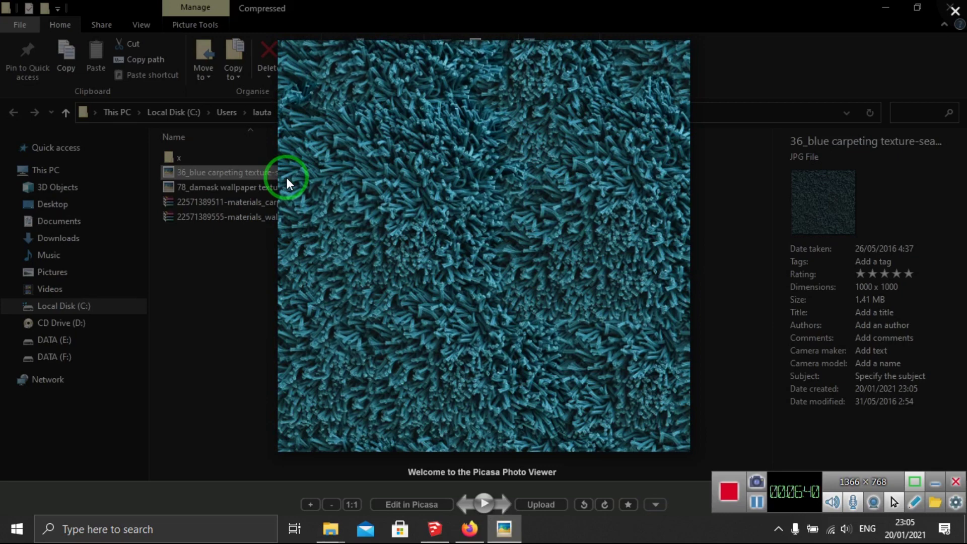
{"action": "key", "text": "Right"}
{"action": "key", "text": "Left"}
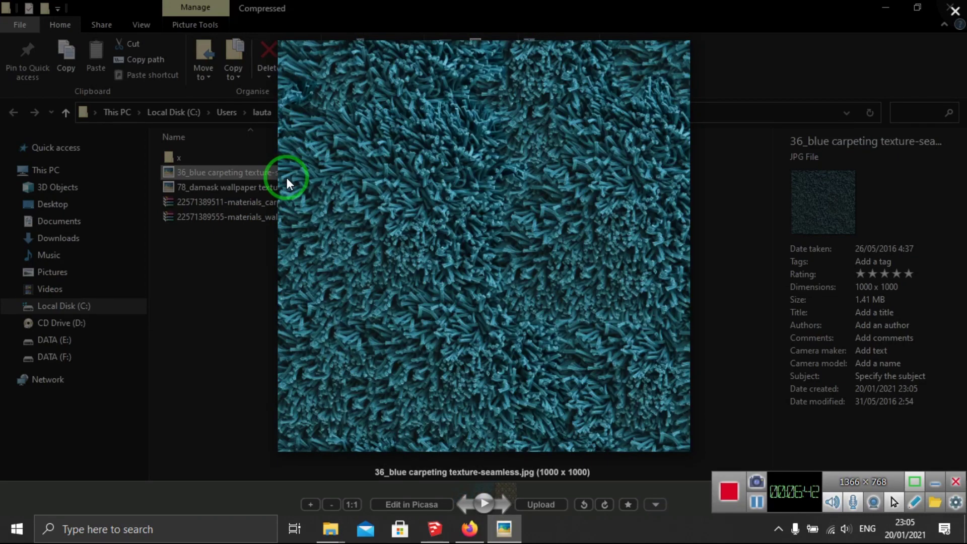
{"action": "left_click", "coordinate": [950, 14]}
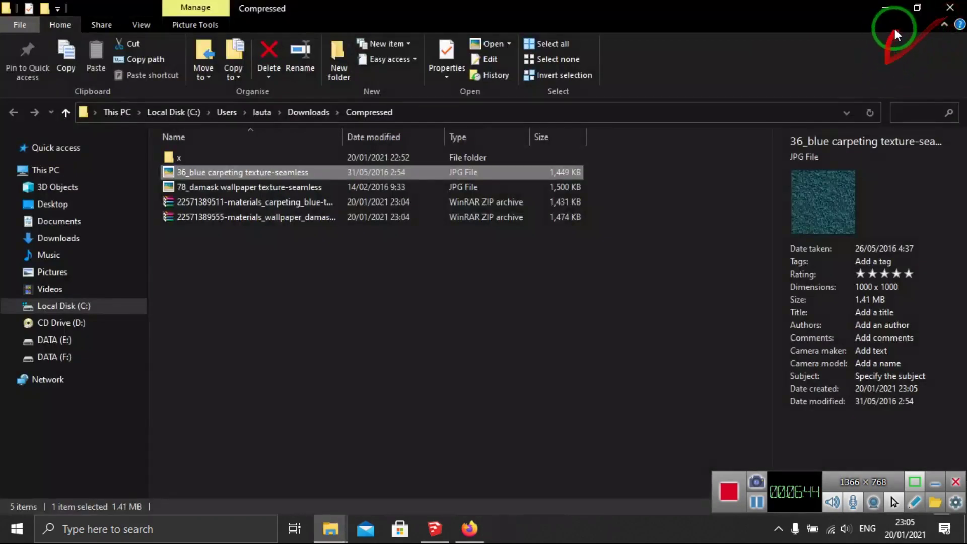
{"action": "left_click", "coordinate": [886, 8]}
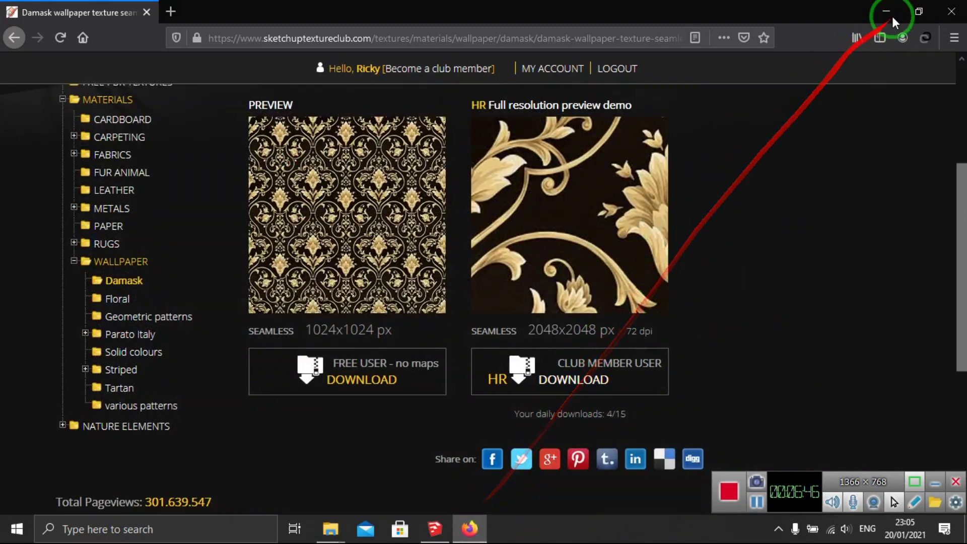
- Restore SketchUp and switch the Materials panel to the Groundcover collection
{"action": "left_click", "coordinate": [895, 14]}
{"action": "left_click", "coordinate": [435, 529]}
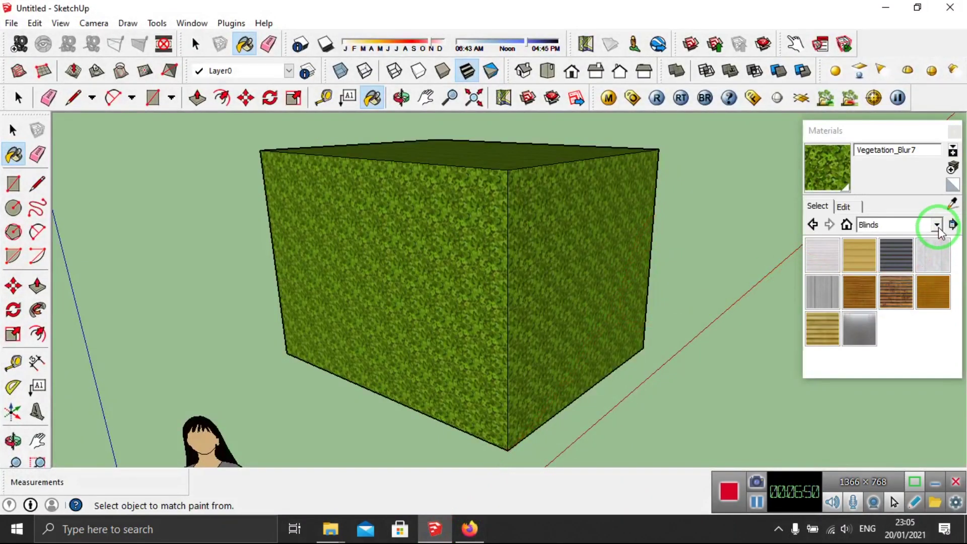
{"action": "left_click", "coordinate": [938, 226]}
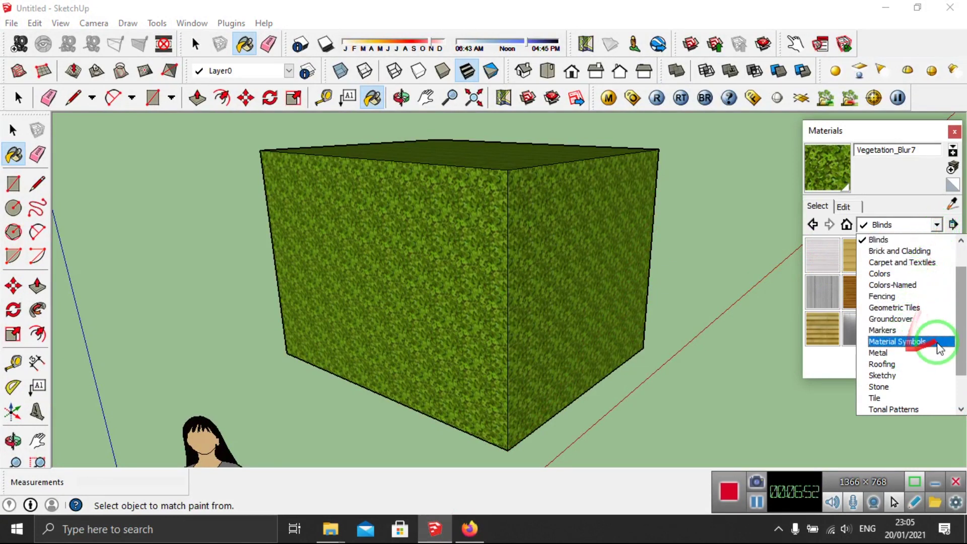
{"action": "left_click_drag", "start_coordinate": [959, 326], "coordinate": [960, 357]}
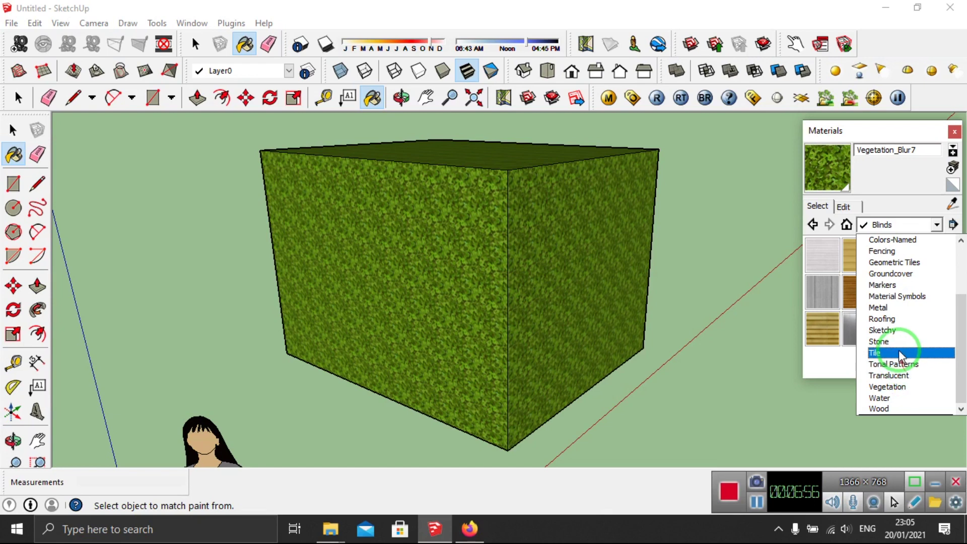
{"action": "left_click", "coordinate": [891, 273]}
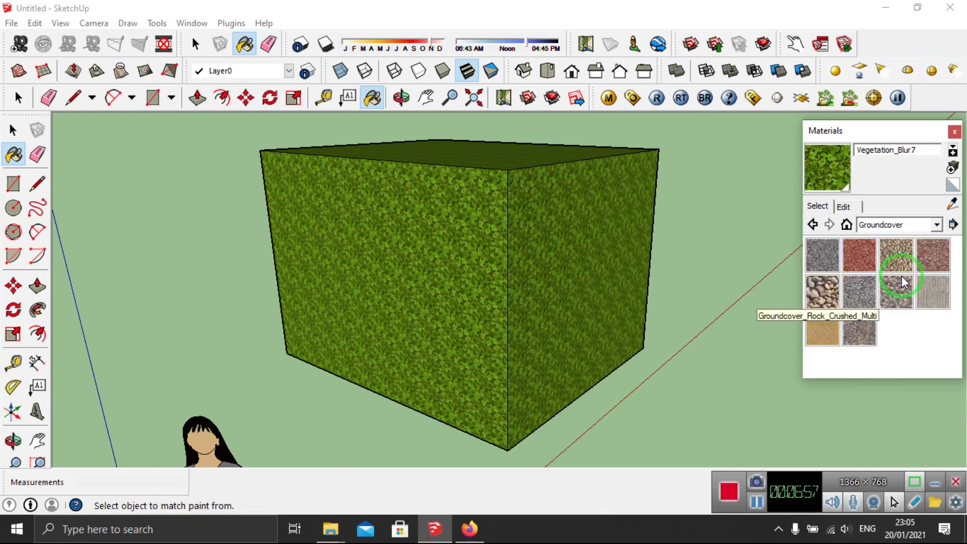
- Browse the material collections list and close it, keeping Groundcover shown
{"action": "left_click", "coordinate": [937, 225]}
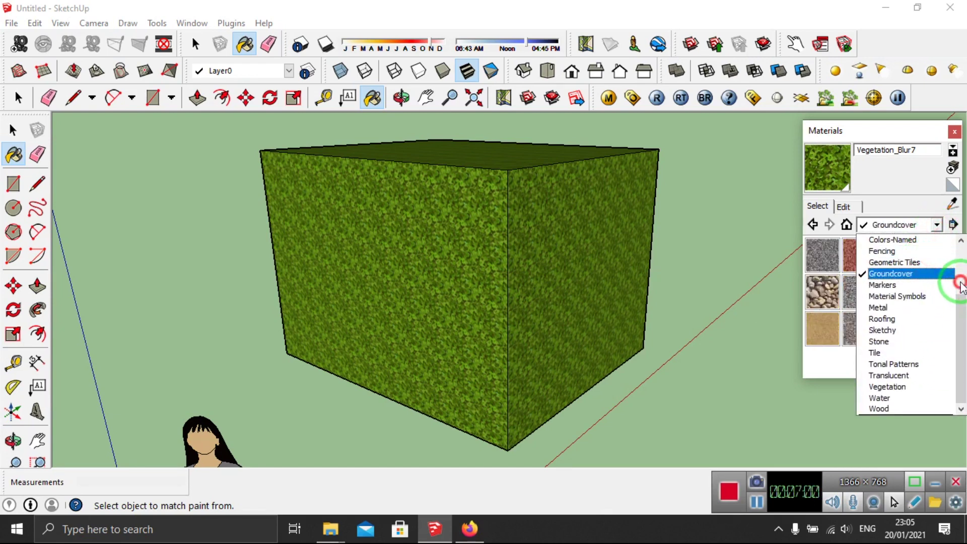
{"action": "left_click_drag", "start_coordinate": [961, 285], "coordinate": [964, 358]}
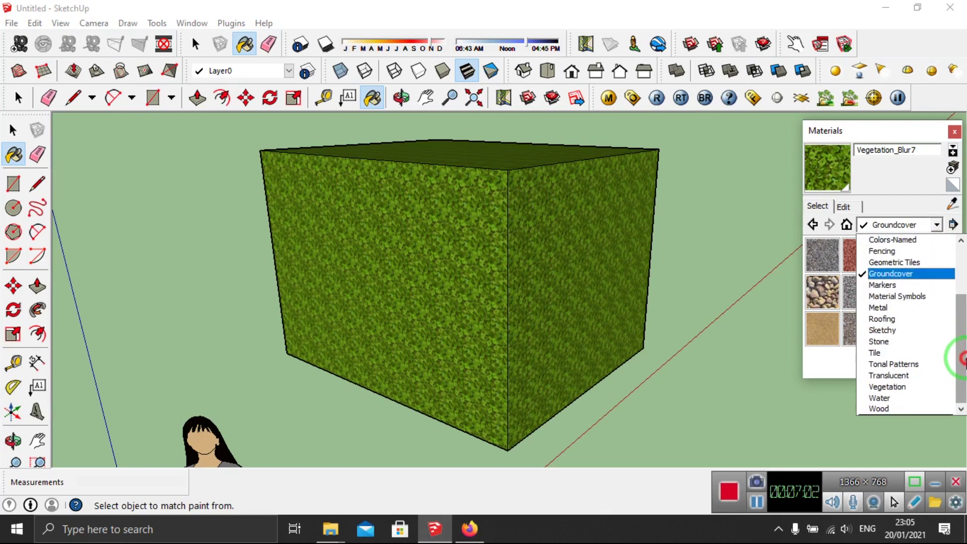
{"action": "left_click", "coordinate": [958, 265]}
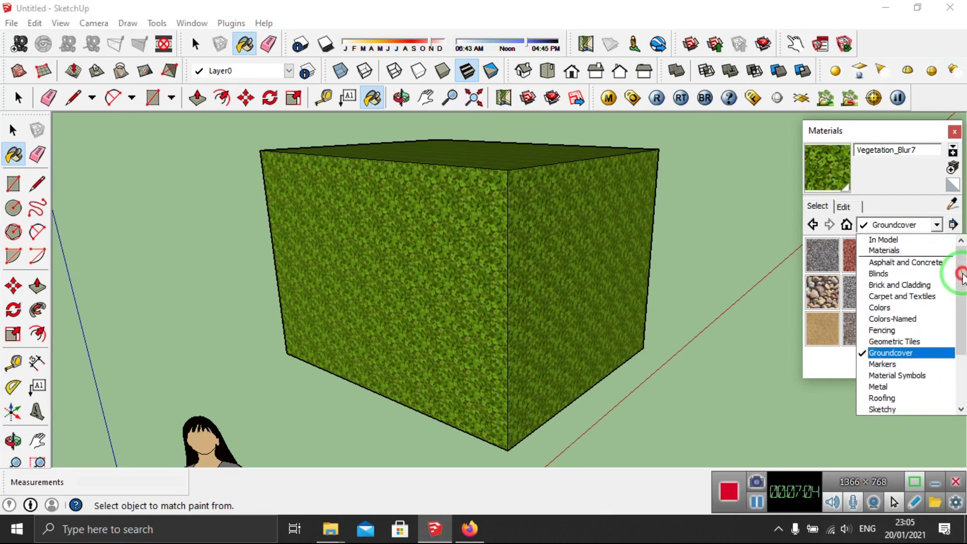
{"action": "scroll", "coordinate": [904, 343], "scroll_direction": "down", "scroll_amount": 1}
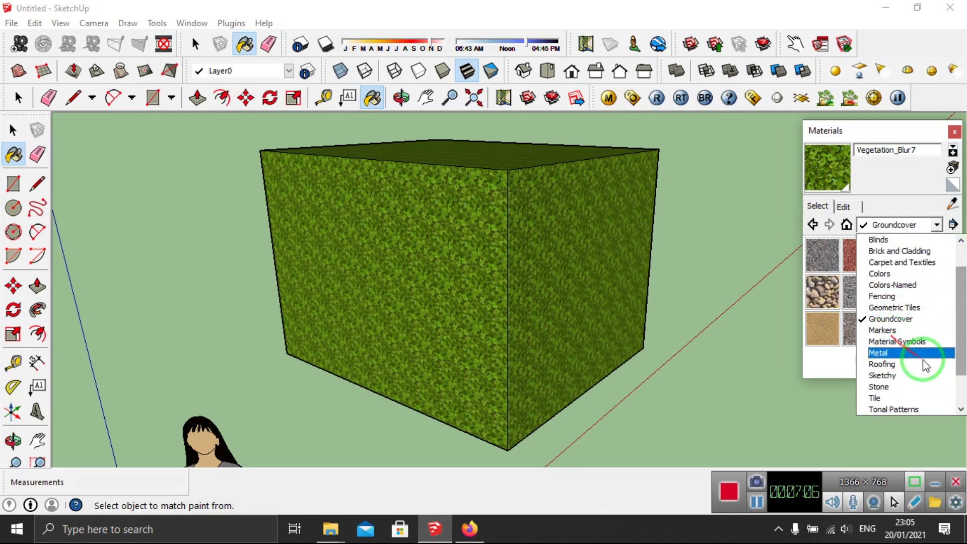
{"action": "left_click_drag", "start_coordinate": [960, 328], "coordinate": [960, 351]}
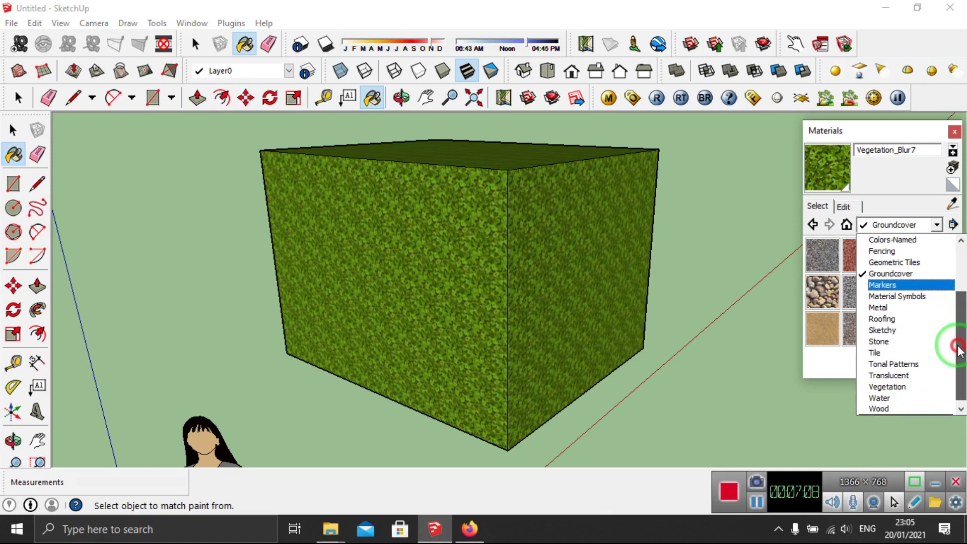
{"action": "left_click_drag", "start_coordinate": [959, 356], "coordinate": [960, 301]}
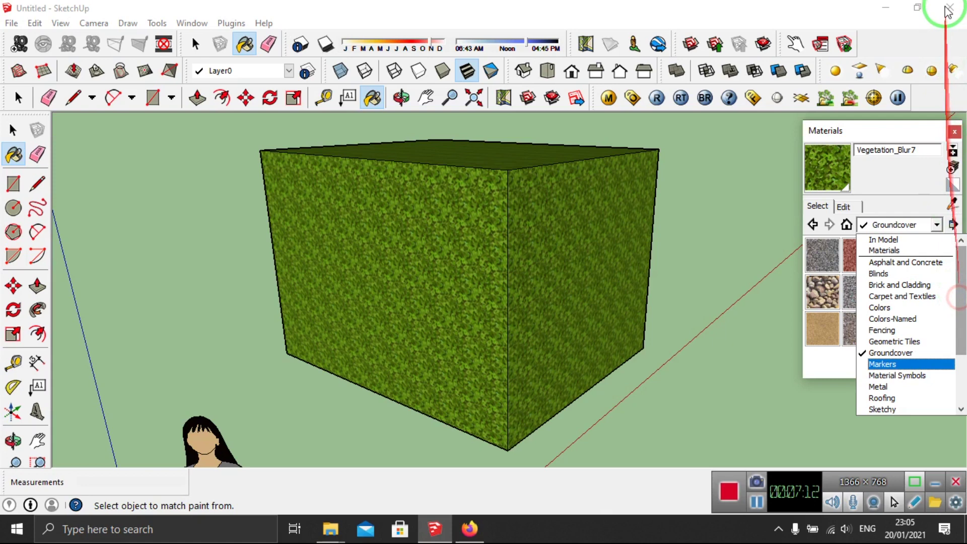
{"action": "left_click", "coordinate": [911, 135]}
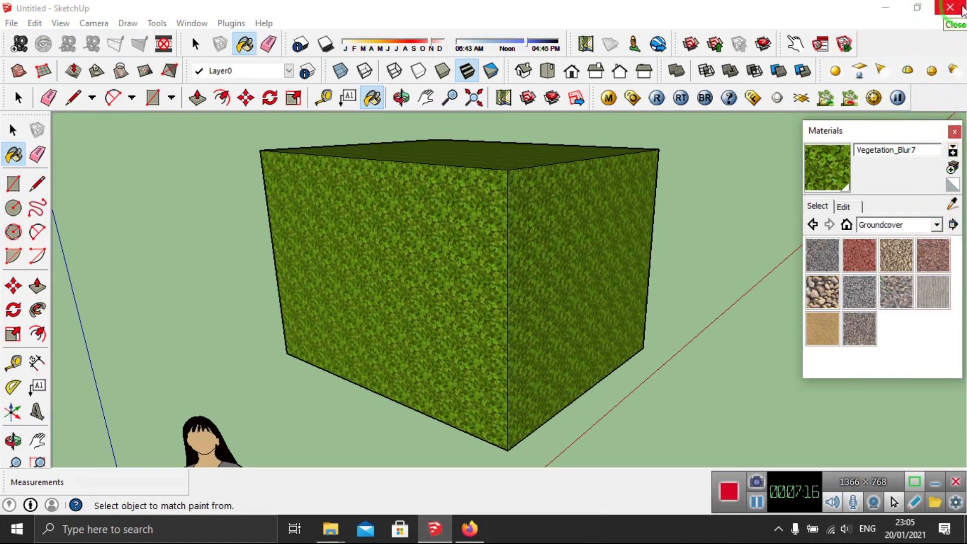
- Close SketchUp without saving the untitled model and refresh the desktop
{"action": "left_click", "coordinate": [950, 7]}
{"action": "left_click", "coordinate": [475, 296]}
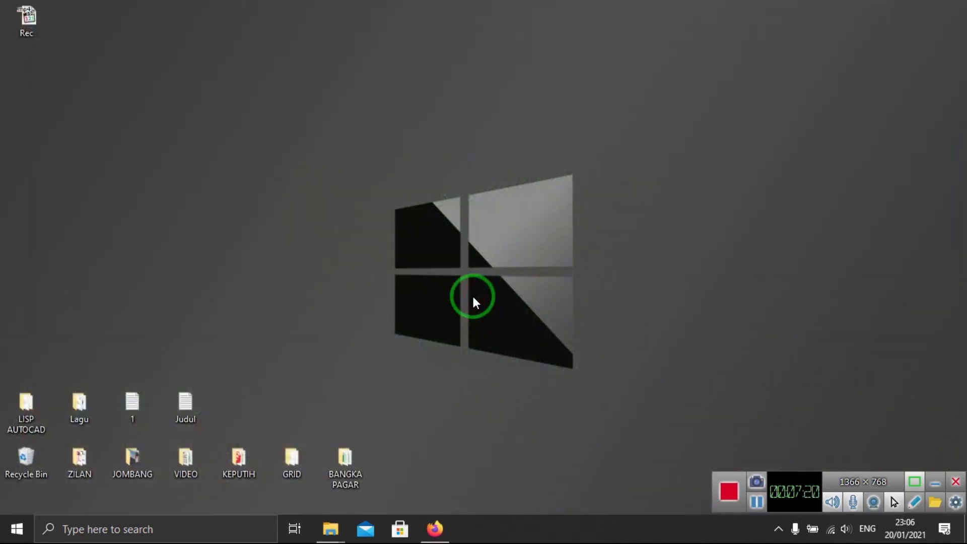
{"action": "right_click", "coordinate": [360, 231]}
{"action": "left_click", "coordinate": [418, 271]}
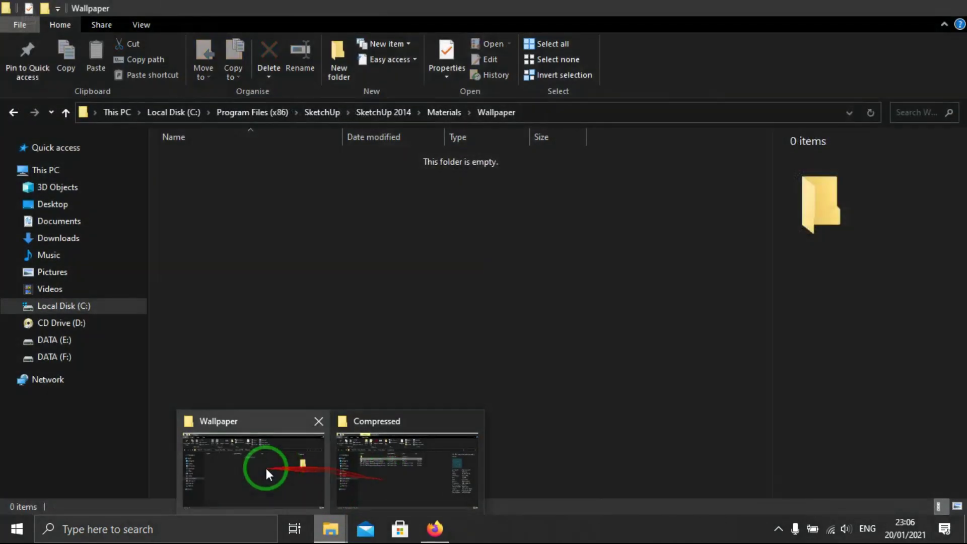
- Navigate File Explorer to C:\Program Files (x86)\SketchUp\SketchUp 2014\Materials
{"action": "mouse_move", "coordinate": [330, 529]}
{"action": "left_click", "coordinate": [266, 468]}
{"action": "left_click", "coordinate": [111, 306]}
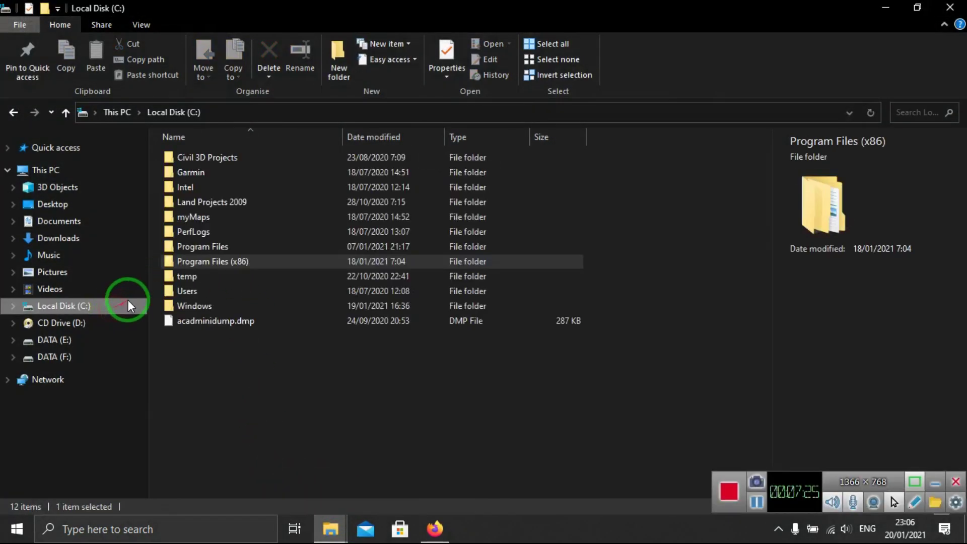
{"action": "double_click", "coordinate": [223, 261]}
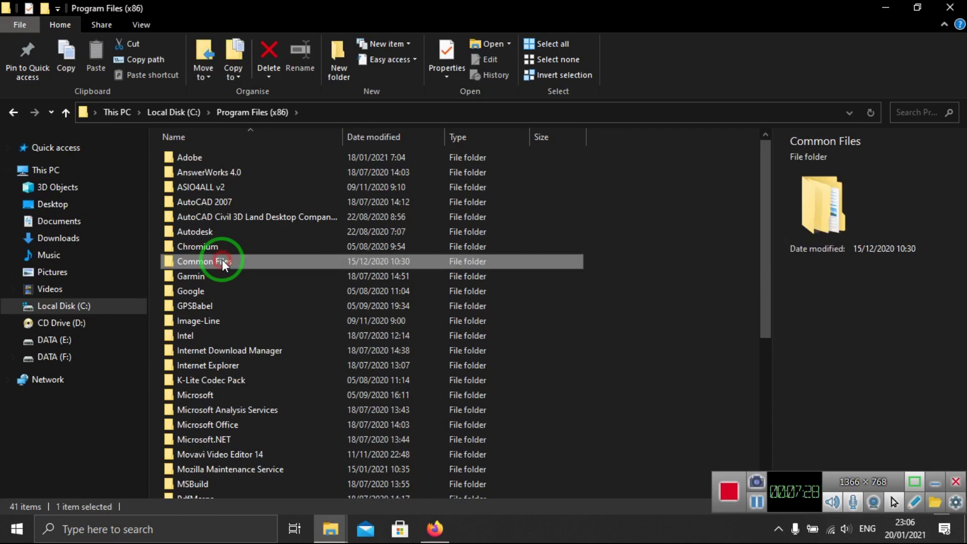
{"action": "scroll", "coordinate": [223, 259], "scroll_direction": "down", "scroll_amount": 5}
{"action": "left_click", "coordinate": [222, 281]}
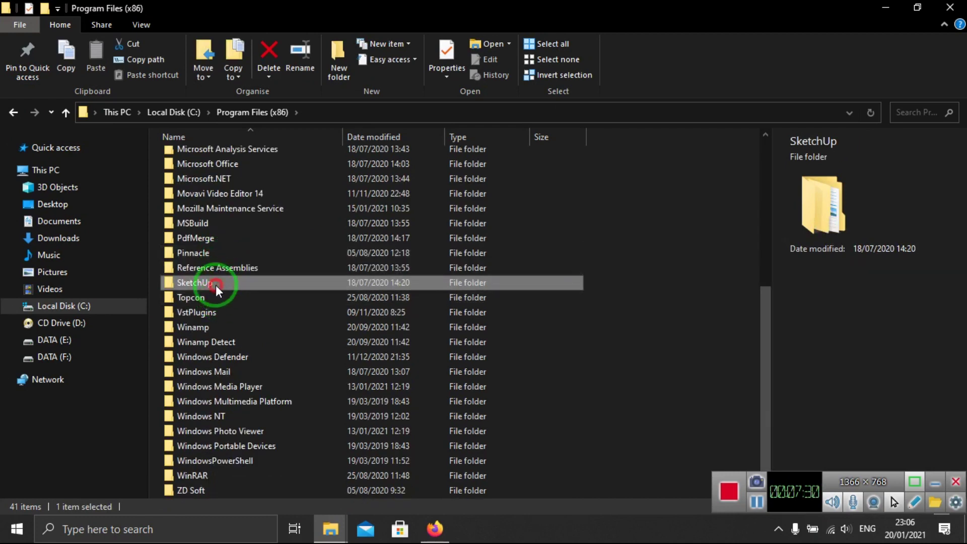
{"action": "double_click", "coordinate": [215, 282]}
{"action": "double_click", "coordinate": [213, 160]}
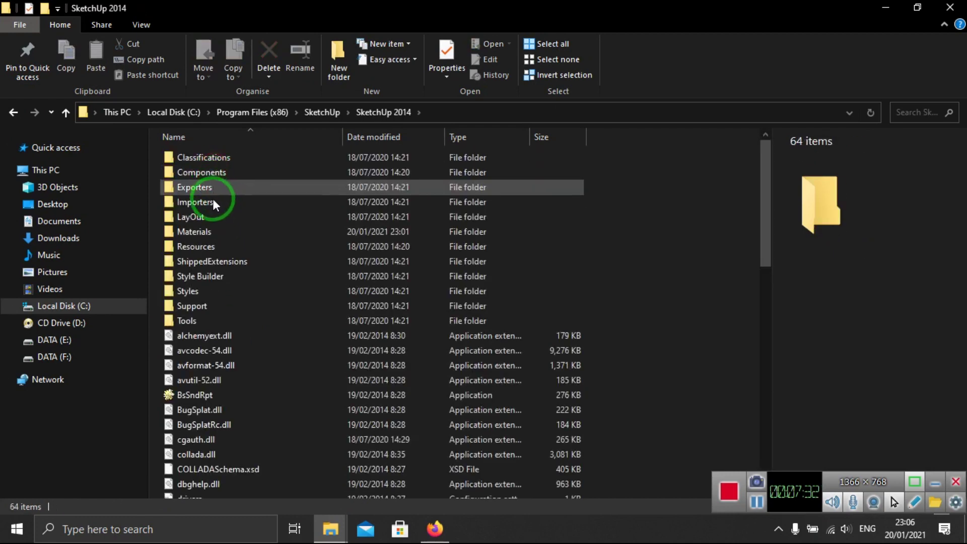
{"action": "left_click", "coordinate": [208, 234]}
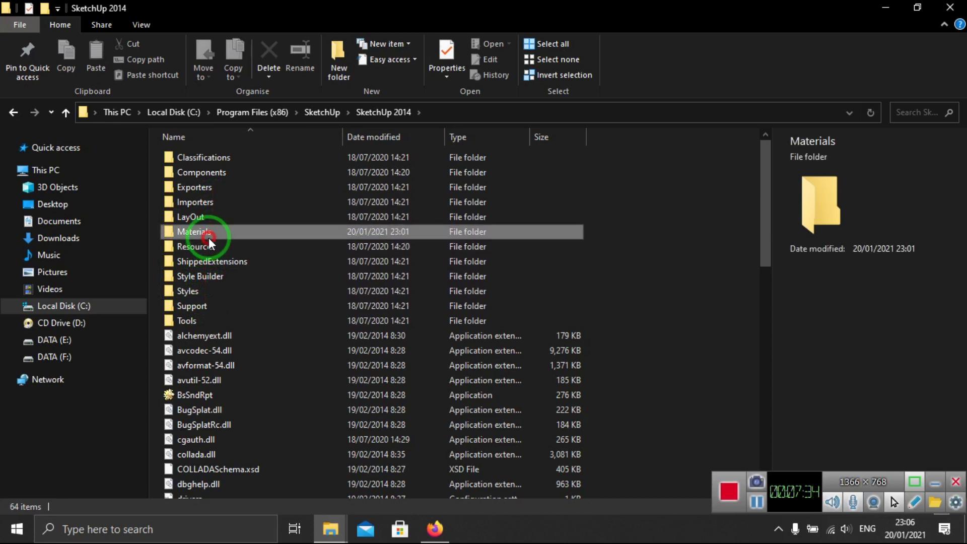
{"action": "double_click", "coordinate": [209, 234]}
- Create a new folder named Carpet in Materials and minimise File Explorer
{"action": "right_click", "coordinate": [539, 294]}
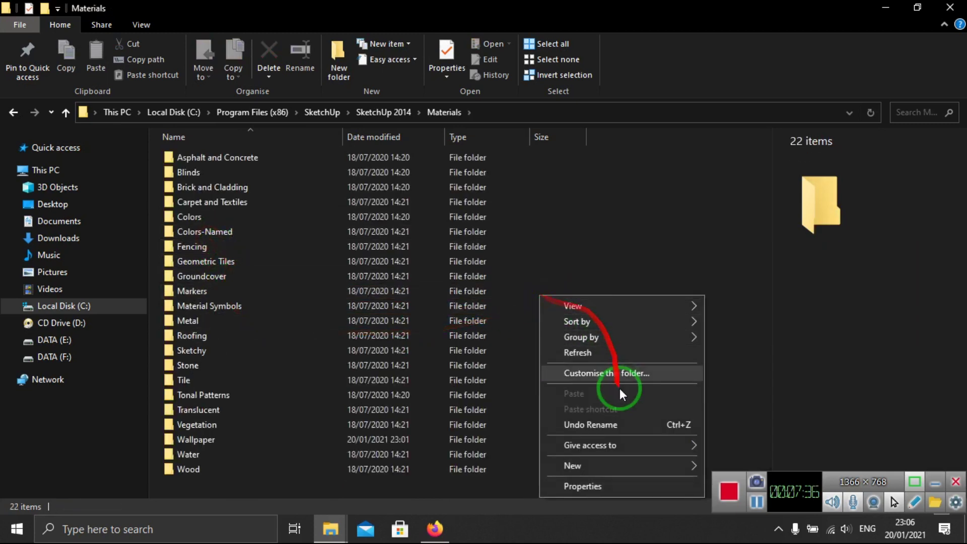
{"action": "mouse_move", "coordinate": [595, 466]}
{"action": "left_click", "coordinate": [774, 323]}
{"action": "type", "text": "Carpet"}
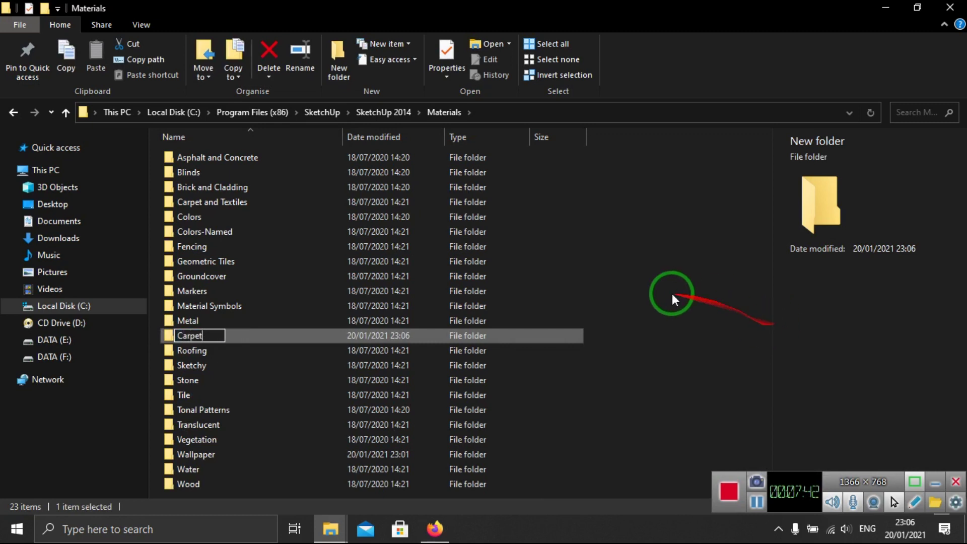
{"action": "left_click", "coordinate": [504, 343]}
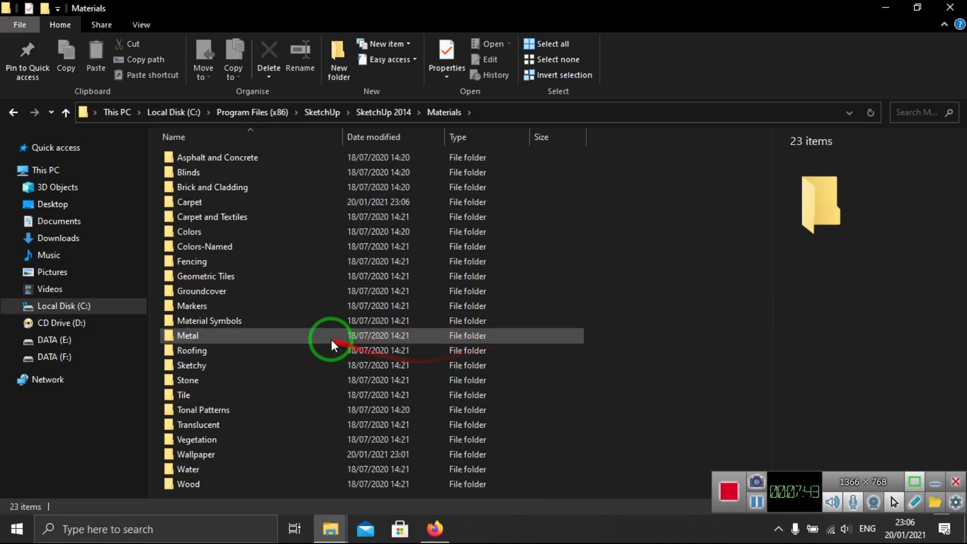
{"action": "left_click", "coordinate": [249, 200]}
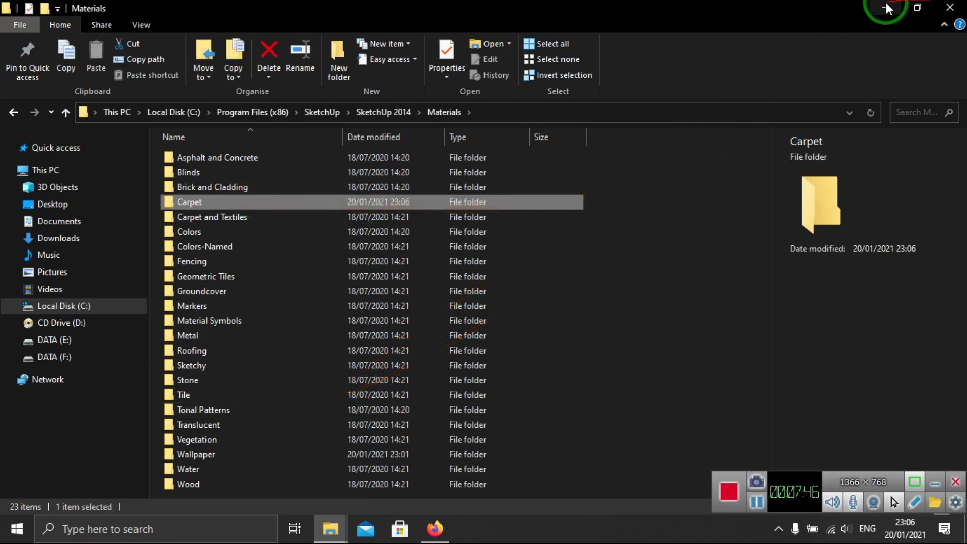
{"action": "left_click", "coordinate": [888, 8]}
{"action": "left_click", "coordinate": [17, 527]}
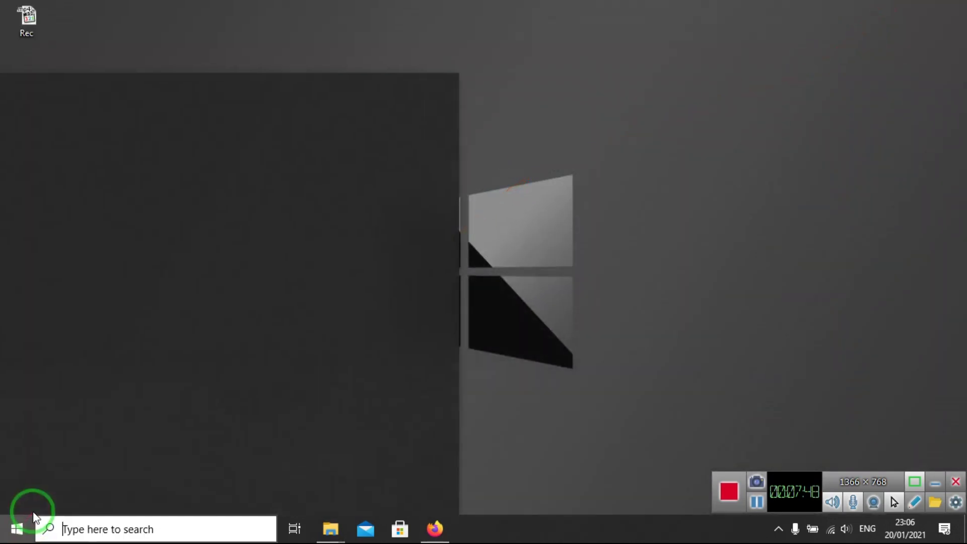
- Launch SketchUp from the Start menu and begin a new untitled model
{"action": "left_click", "coordinate": [364, 275]}
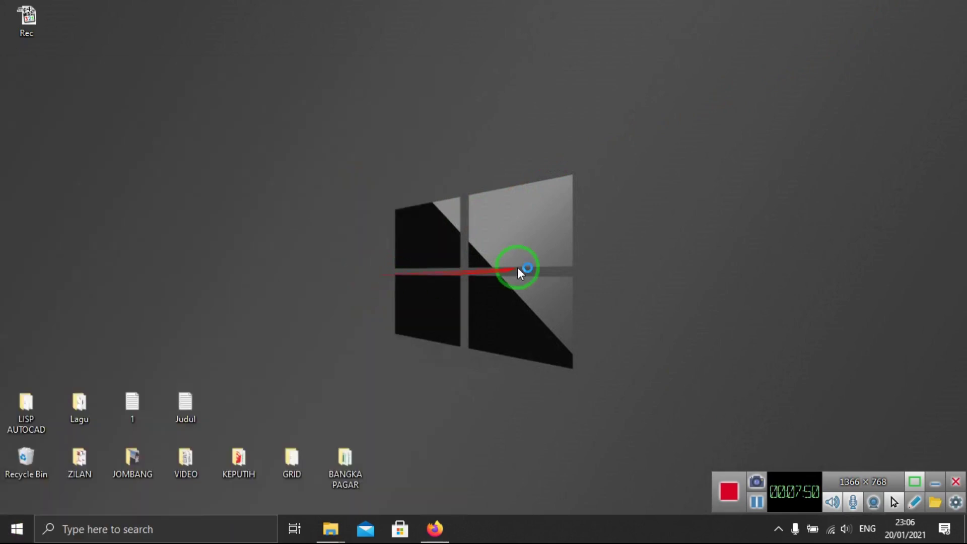
{"action": "left_click", "coordinate": [616, 446]}
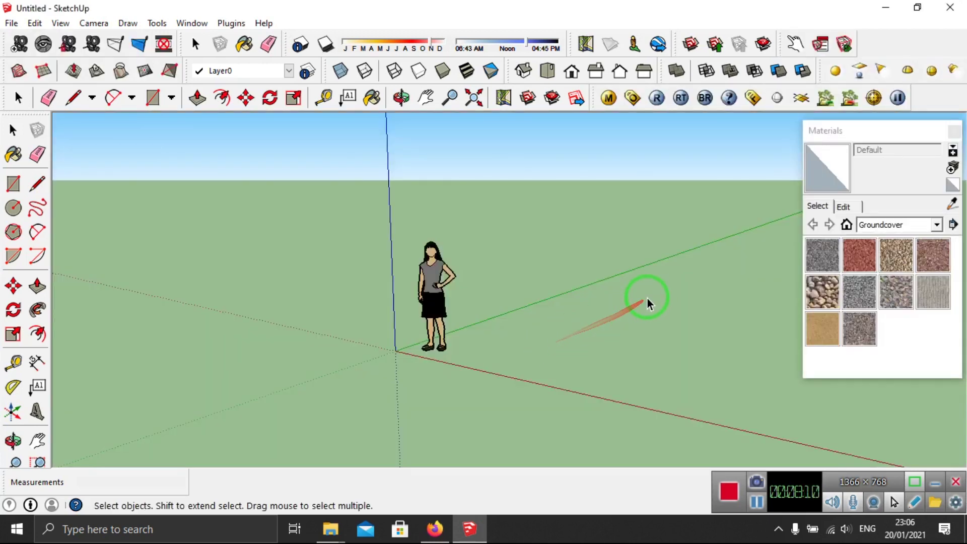
- Select the new Carpet collection in the Materials panel's collection list
{"action": "left_click", "coordinate": [938, 226]}
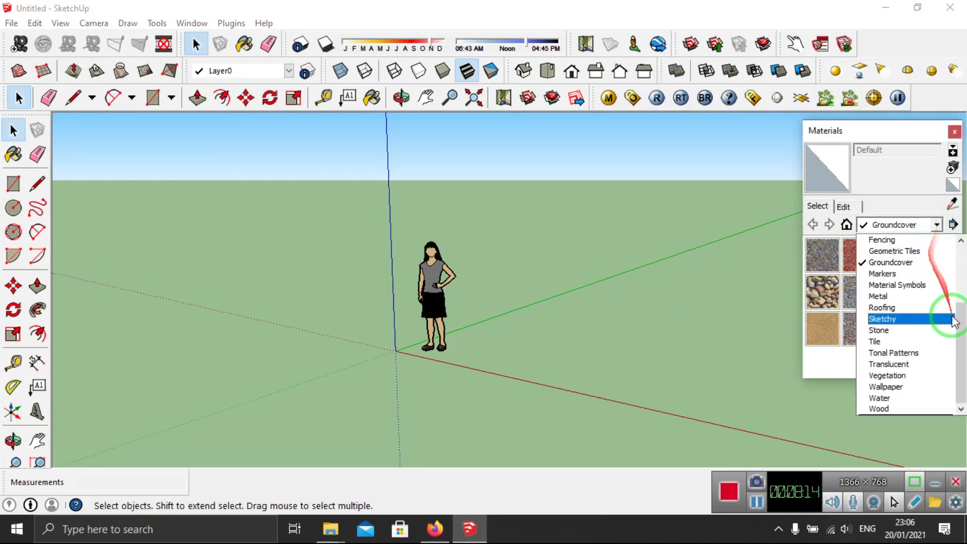
{"action": "scroll", "coordinate": [961, 307], "scroll_direction": "up", "scroll_amount": 5}
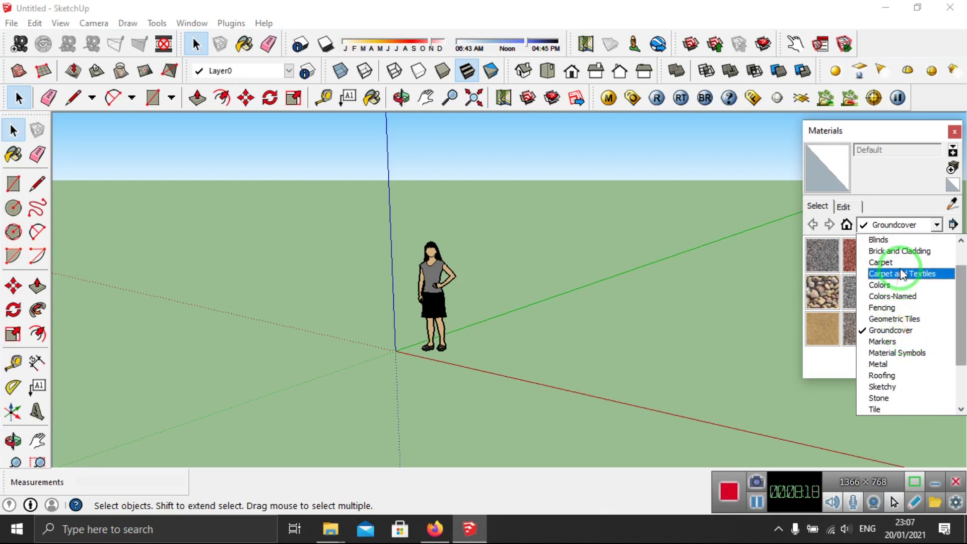
{"action": "left_click", "coordinate": [900, 264]}
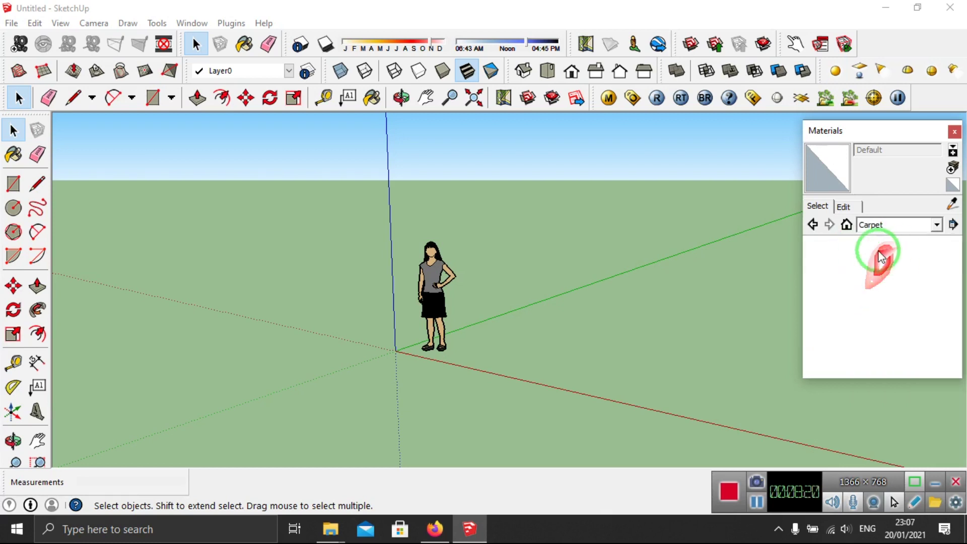
- Switch the materials browser to the empty Wallpaper collection
{"action": "left_click", "coordinate": [935, 232]}
{"action": "scroll", "coordinate": [909, 309], "scroll_direction": "down", "scroll_amount": 1}
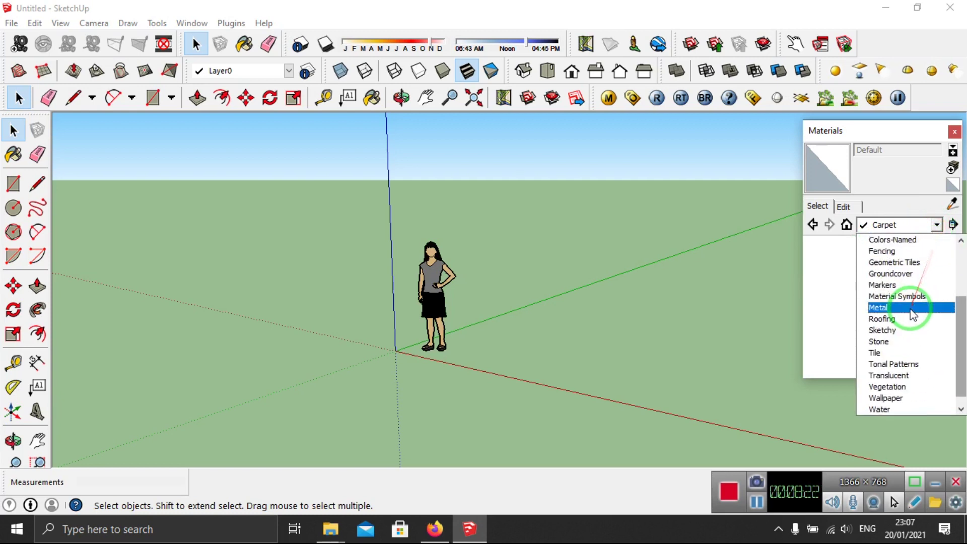
{"action": "scroll", "coordinate": [912, 318], "scroll_direction": "down", "scroll_amount": 1}
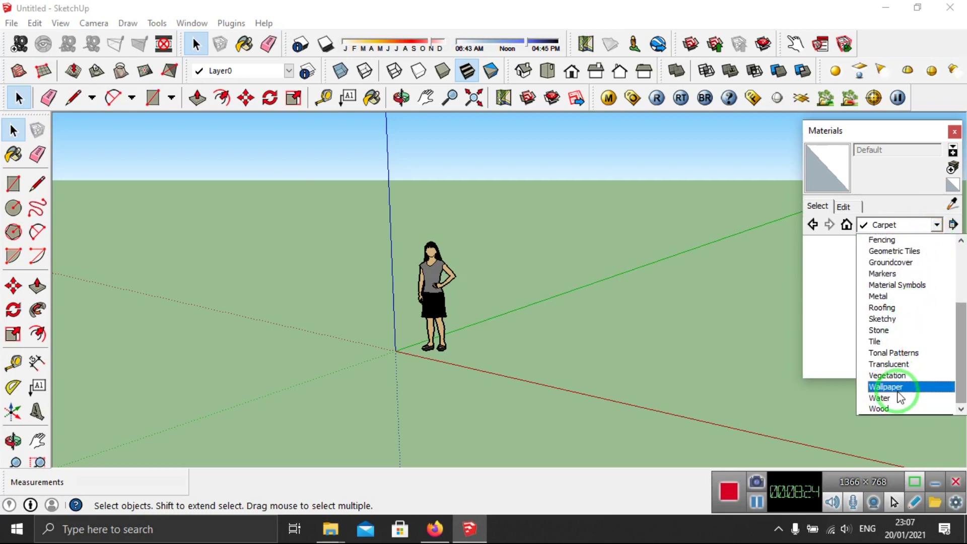
{"action": "left_click", "coordinate": [900, 387]}
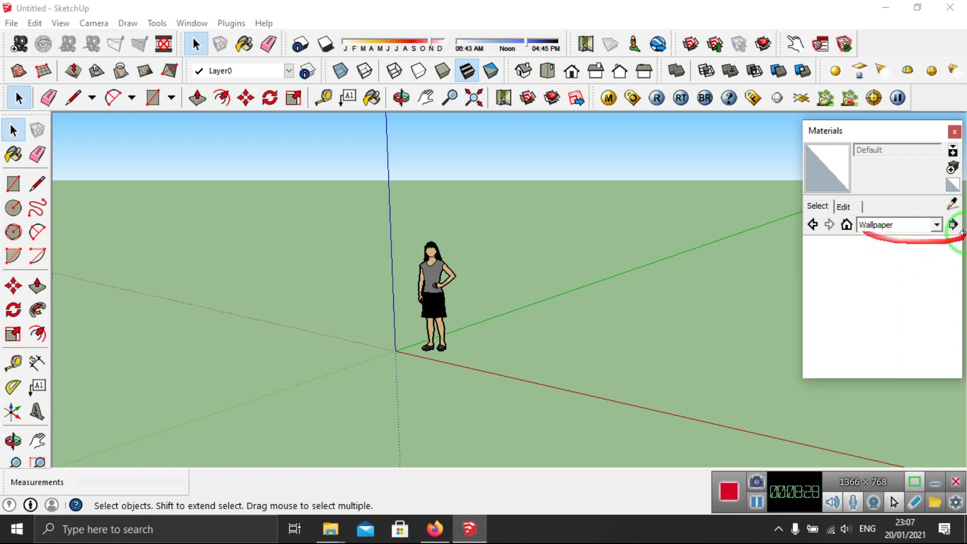
{"action": "left_click", "coordinate": [841, 206]}
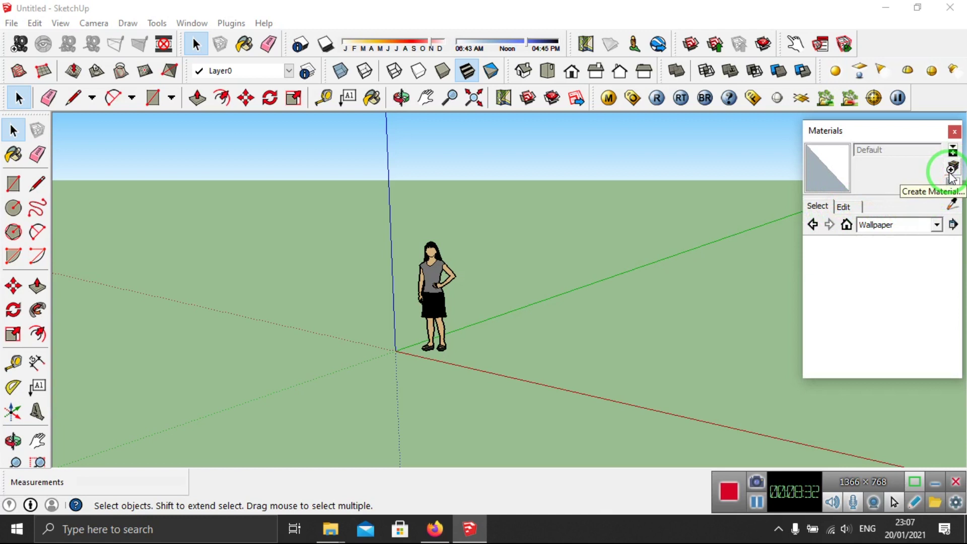
{"action": "left_click", "coordinate": [153, 97]}
- Draw a 1.96m by 3.28m ground rectangle and push it up 1.70m into a box
{"action": "middle_click_drag", "start_coordinate": [344, 296], "coordinate": [695, 365]}
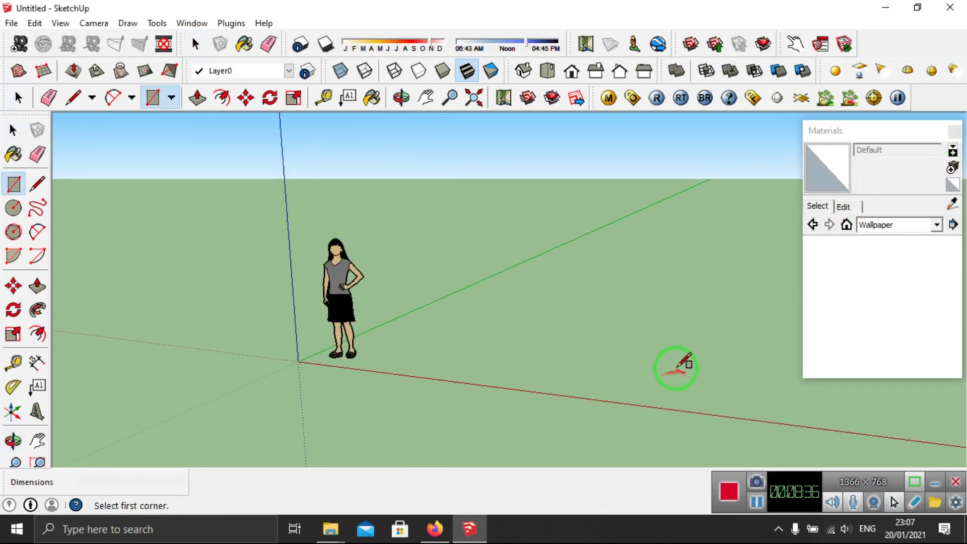
{"action": "left_click", "coordinate": [526, 373]}
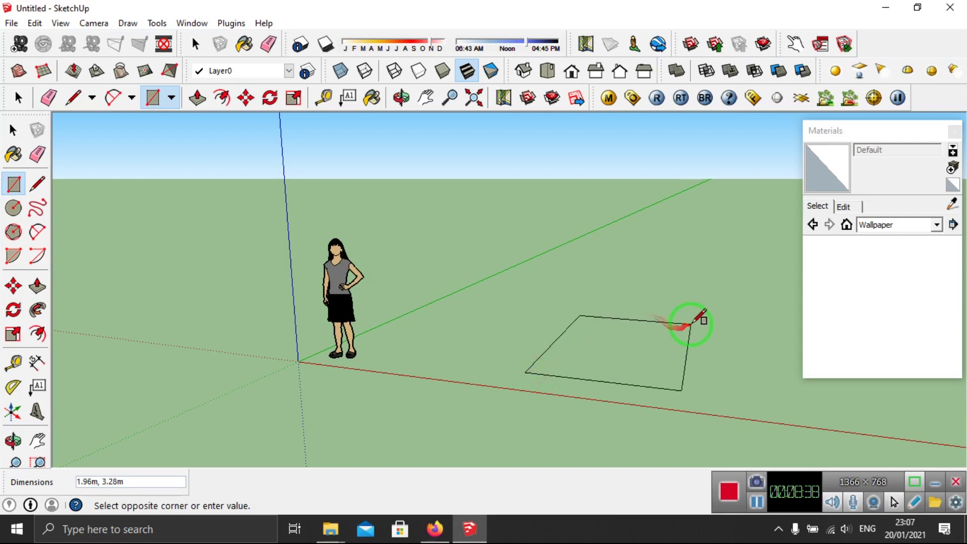
{"action": "left_click", "coordinate": [691, 324]}
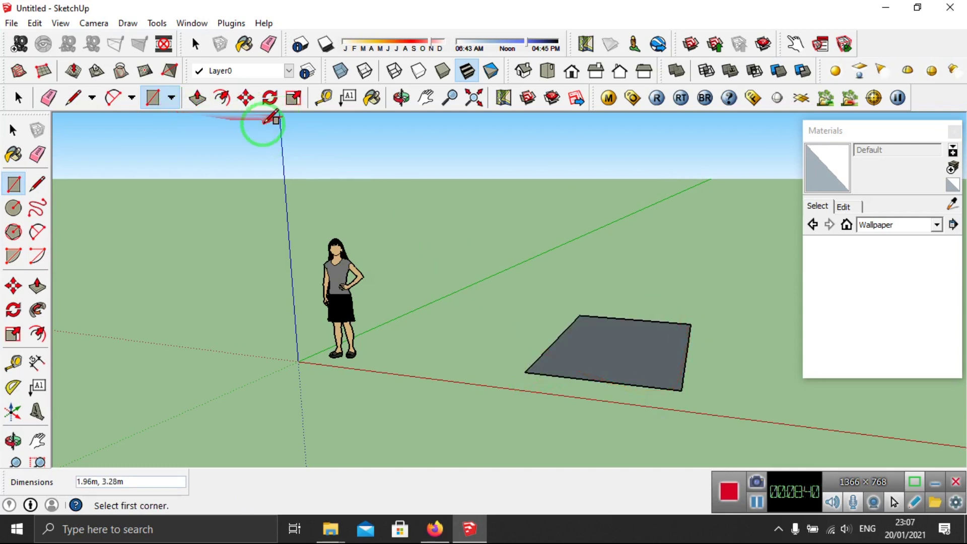
{"action": "left_click", "coordinate": [198, 97]}
{"action": "left_click", "coordinate": [639, 345]}
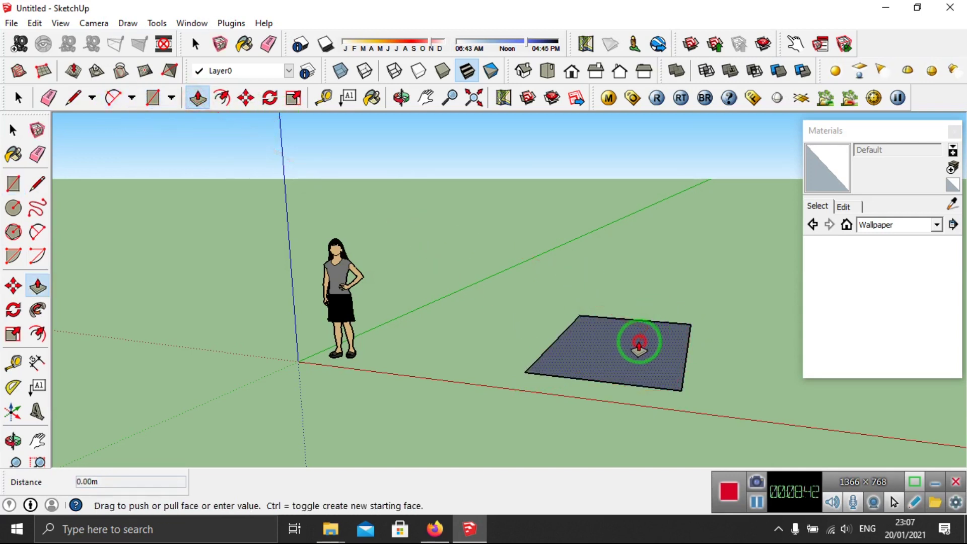
{"action": "left_click", "coordinate": [638, 240]}
{"action": "scroll", "coordinate": [345, 280], "scroll_direction": "down", "scroll_amount": 3}
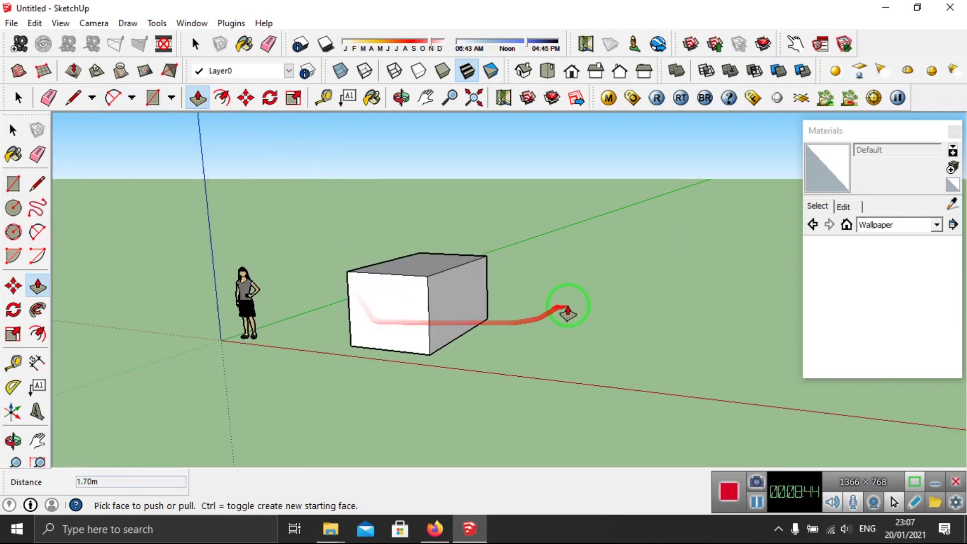
{"action": "scroll", "coordinate": [567, 313], "scroll_direction": "up", "scroll_amount": 3}
{"action": "scroll", "coordinate": [587, 288], "scroll_direction": "down", "scroll_amount": 1}
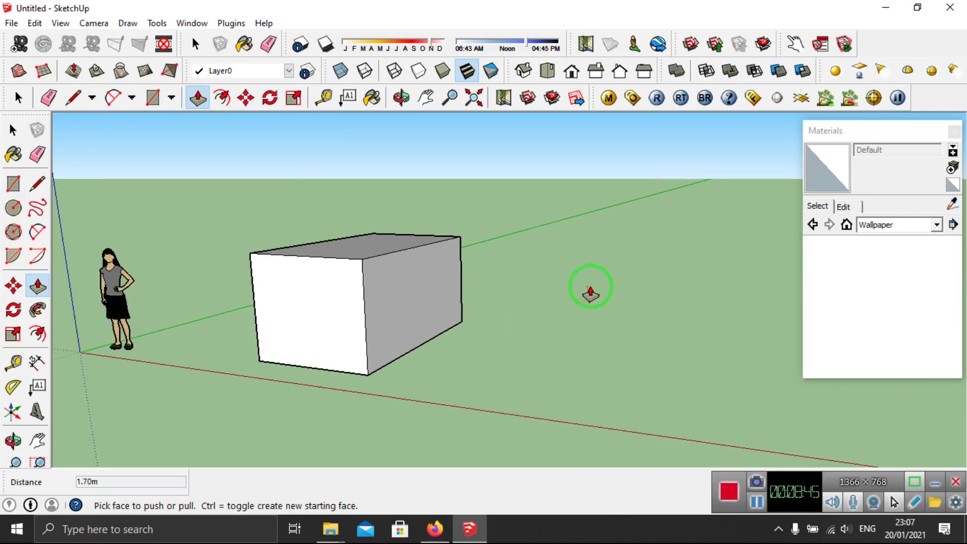
- Create material Wallpaper 1 textured with 78_damask wallpaper texture-seamless from Downloads\Compressed
{"action": "left_click", "coordinate": [953, 169]}
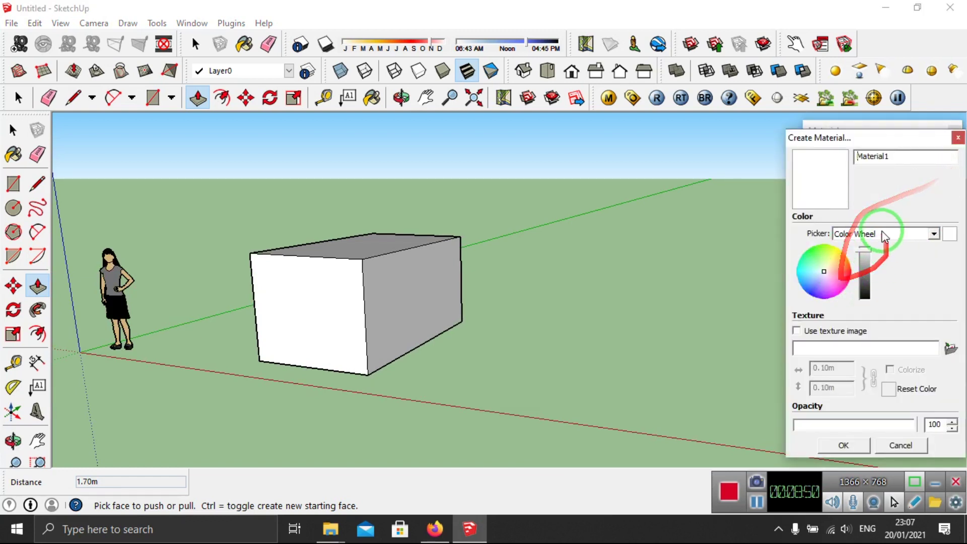
{"action": "left_click_drag", "start_coordinate": [893, 156], "coordinate": [853, 160]}
{"action": "type", "text": "Wallpaper 1"}
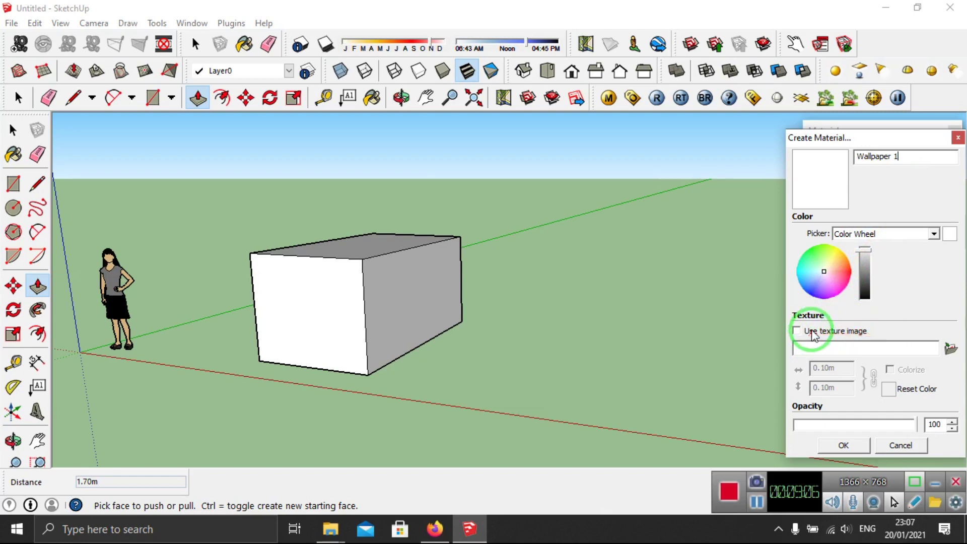
{"action": "left_click", "coordinate": [951, 348]}
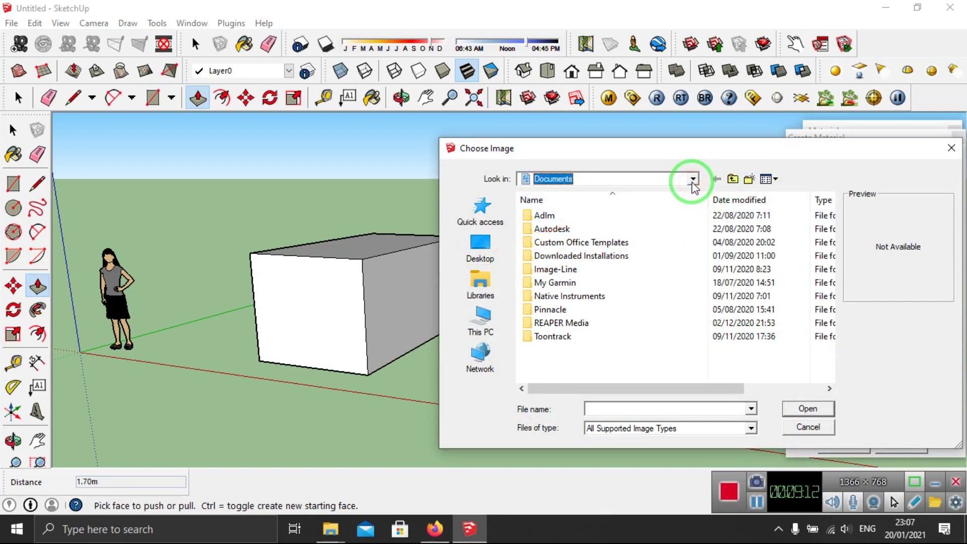
{"action": "left_click", "coordinate": [693, 182]}
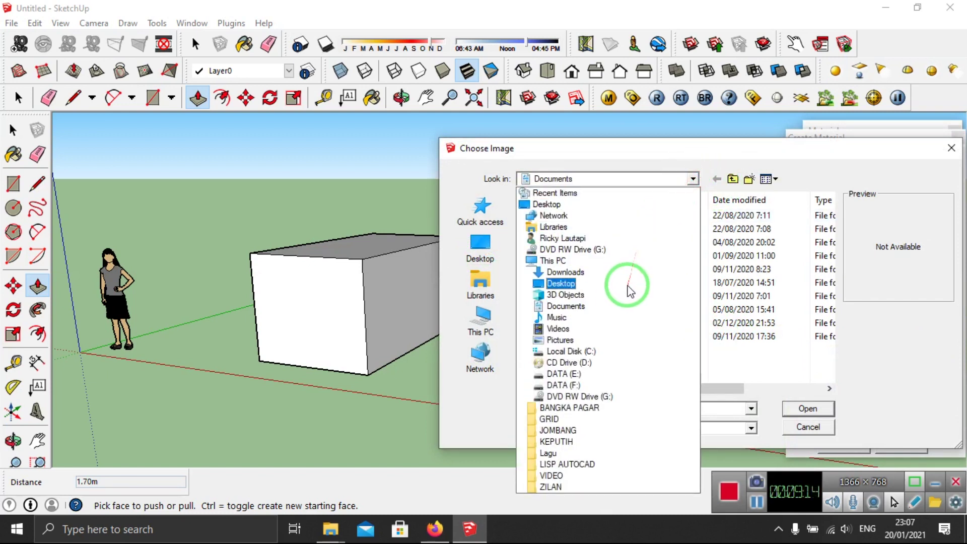
{"action": "left_click", "coordinate": [627, 276]}
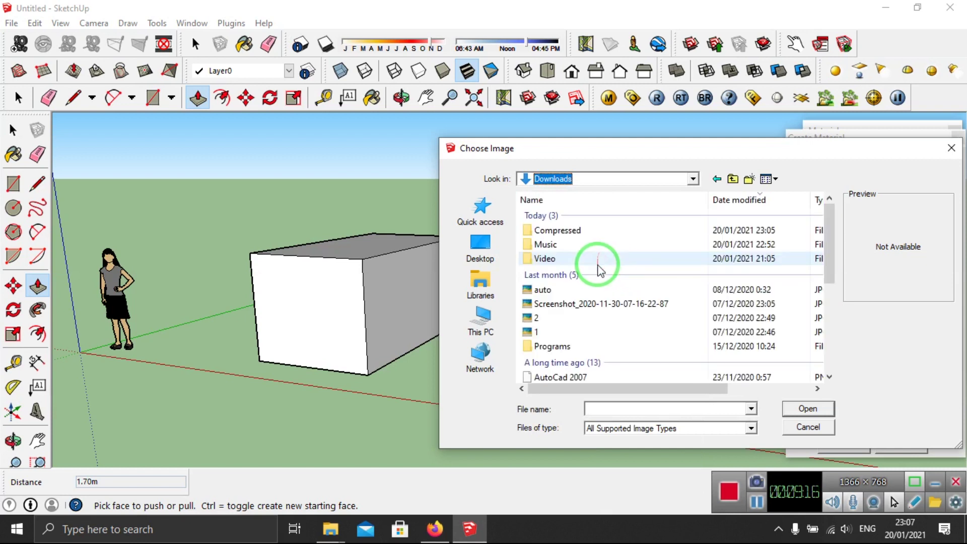
{"action": "double_click", "coordinate": [581, 230]}
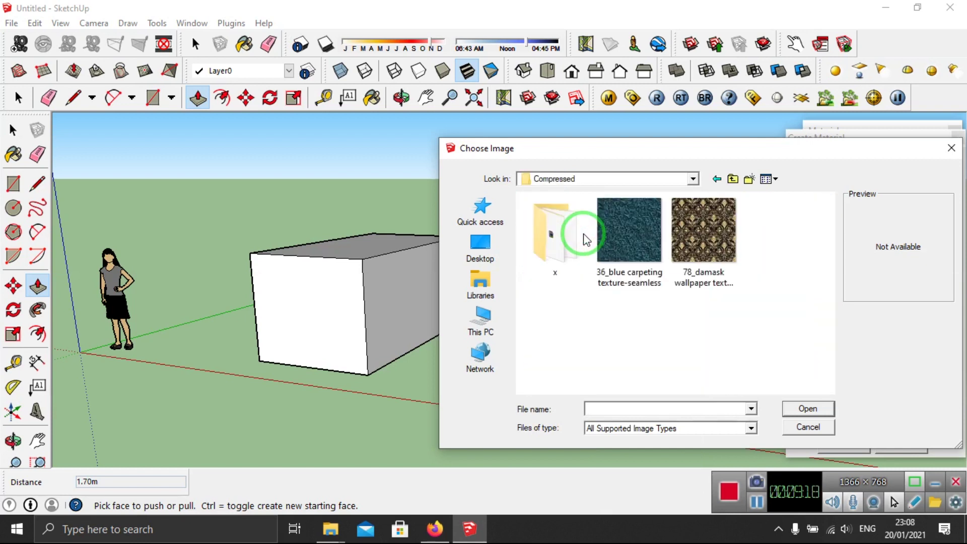
{"action": "left_click", "coordinate": [715, 254]}
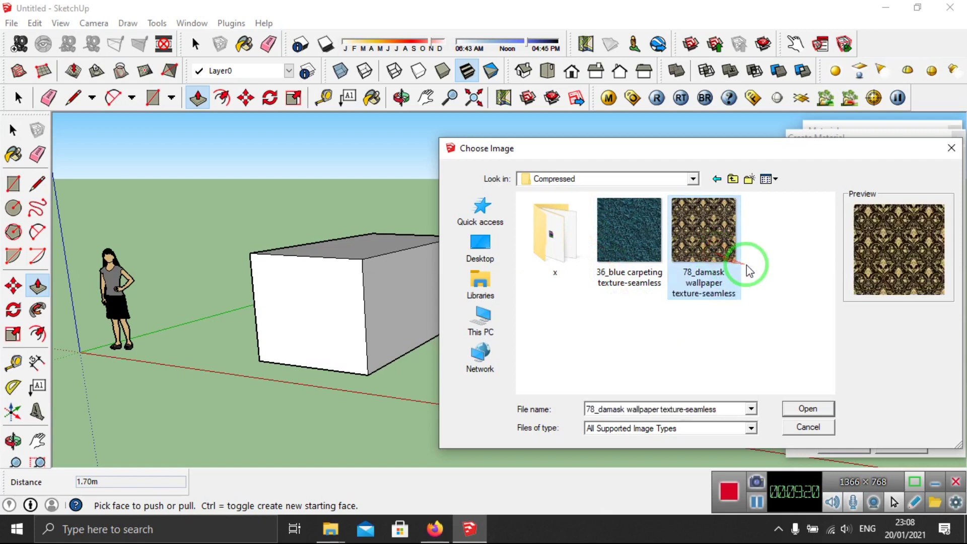
{"action": "left_click", "coordinate": [806, 409]}
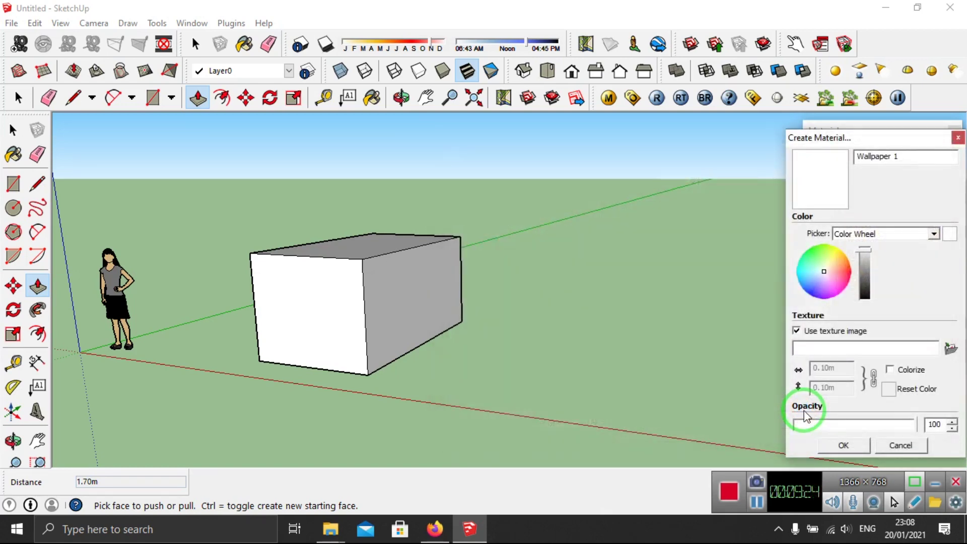
{"action": "left_click", "coordinate": [860, 446]}
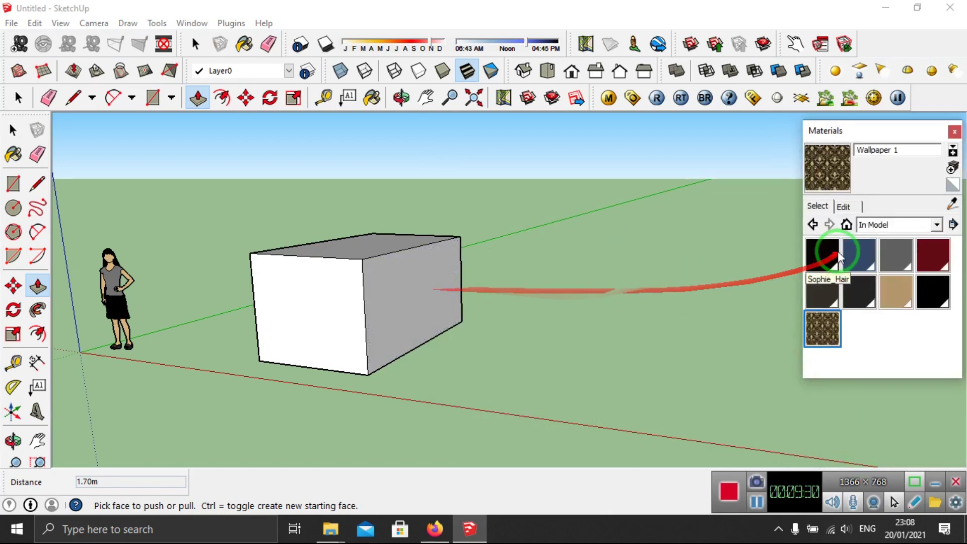
- Paint the box's long side face with the Wallpaper 1 material
{"action": "left_click", "coordinate": [826, 319]}
{"action": "mouse_move", "coordinate": [572, 277]}
{"action": "middle_mouse_down"}
{"action": "mouse_move", "coordinate": [352, 292]}
{"action": "mouse_move", "coordinate": [349, 283]}
{"action": "middle_mouse_up"}
{"action": "scroll", "coordinate": [363, 283], "scroll_direction": "up", "scroll_amount": 3}
{"action": "left_click", "coordinate": [405, 284]}
{"action": "scroll", "coordinate": [540, 292], "scroll_direction": "up", "scroll_amount": 2}
{"action": "scroll", "coordinate": [540, 292], "scroll_direction": "down", "scroll_amount": 2}
{"action": "scroll", "coordinate": [554, 297], "scroll_direction": "down", "scroll_amount": 2}
- Orbit around the wallpapered wall, then bring up Wallpaper 1's texture settings
{"action": "mouse_move", "coordinate": [556, 298]}
{"action": "middle_mouse_down"}
{"action": "mouse_move", "coordinate": [414, 246]}
{"action": "mouse_move", "coordinate": [443, 285]}
{"action": "mouse_move", "coordinate": [566, 270]}
{"action": "mouse_move", "coordinate": [529, 272]}
{"action": "middle_mouse_up"}
{"action": "scroll", "coordinate": [410, 287], "scroll_direction": "up", "scroll_amount": 3}
{"action": "scroll", "coordinate": [408, 287], "scroll_direction": "down", "scroll_amount": 2}
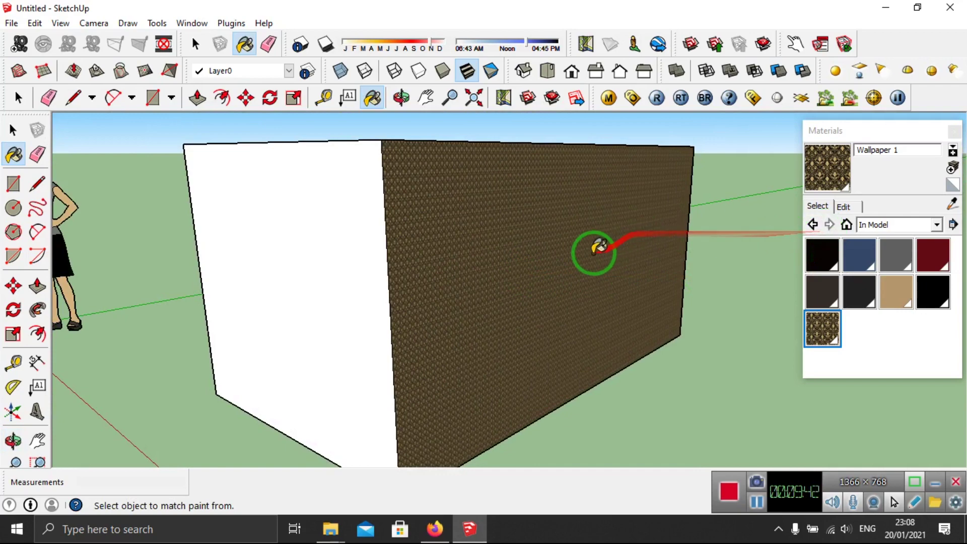
{"action": "scroll", "coordinate": [592, 252], "scroll_direction": "up", "scroll_amount": 3}
{"action": "scroll", "coordinate": [675, 254], "scroll_direction": "down", "scroll_amount": 2}
{"action": "middle_click_drag", "start_coordinate": [645, 244], "coordinate": [612, 259]}
{"action": "left_click", "coordinate": [854, 207]}
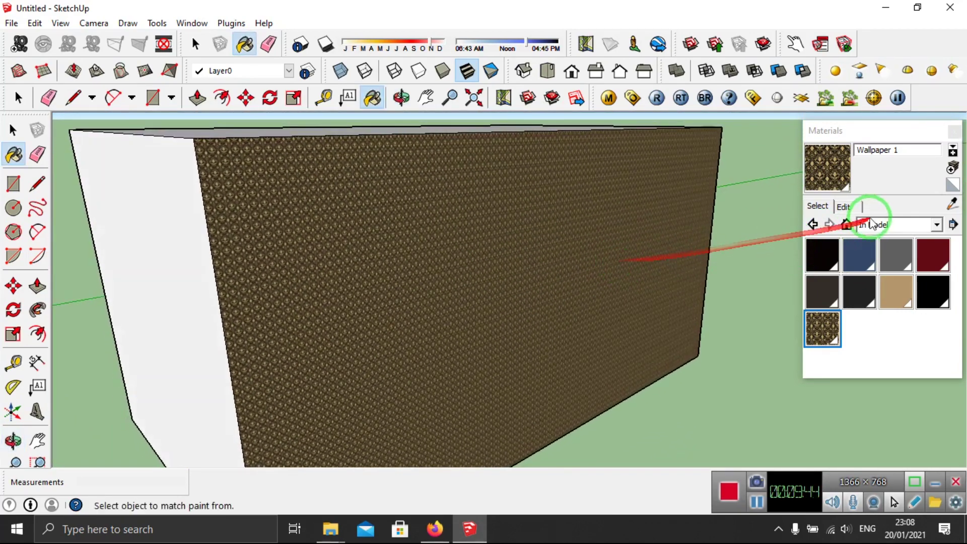
{"action": "left_click", "coordinate": [856, 207]}
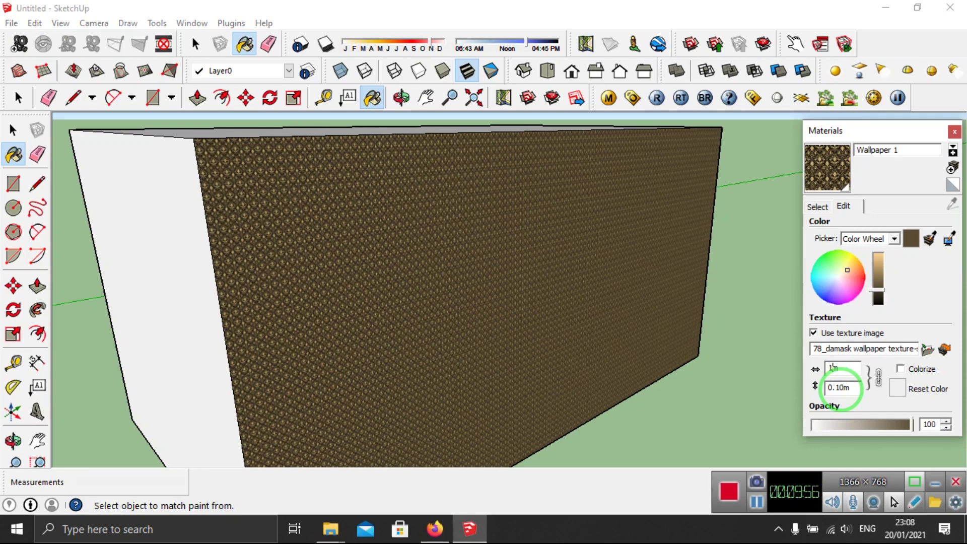
- Resize the Wallpaper 1 texture width to 0.5 m, then 1 m, and orbit to the white end face
{"action": "key", "text": "Return"}
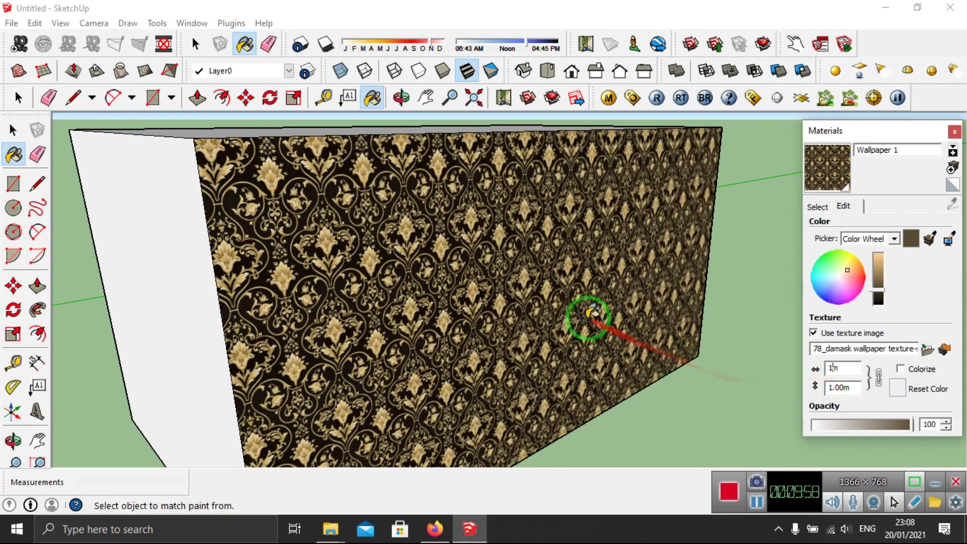
{"action": "middle_click_drag", "start_coordinate": [582, 319], "coordinate": [456, 308]}
{"action": "middle_click_drag", "start_coordinate": [498, 309], "coordinate": [740, 356]}
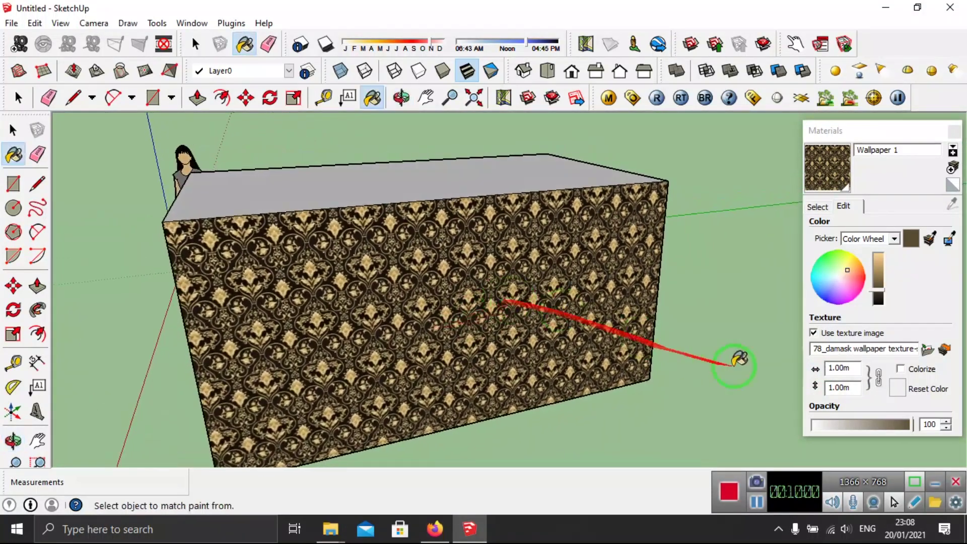
{"action": "double_click", "coordinate": [836, 368]}
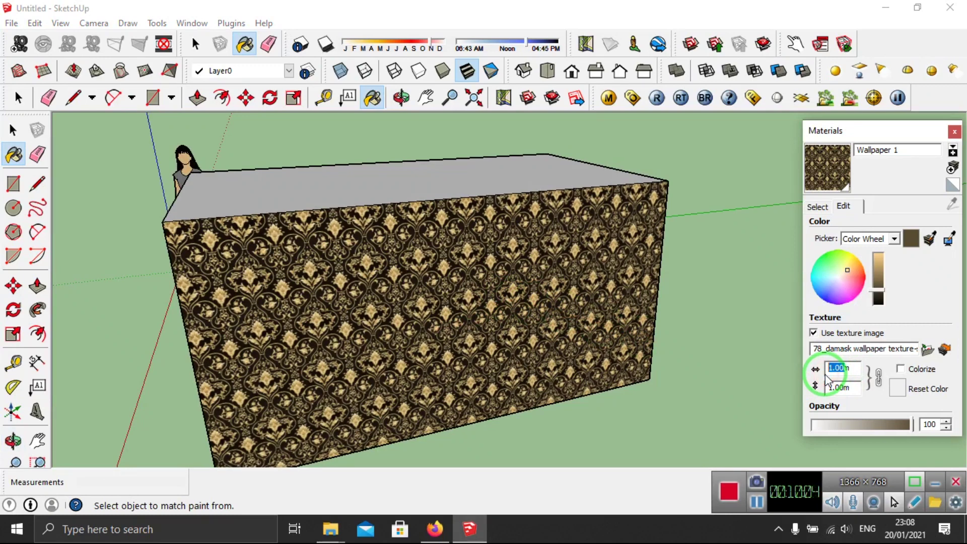
{"action": "type", "text": ".5m"}
{"action": "key", "text": "Return"}
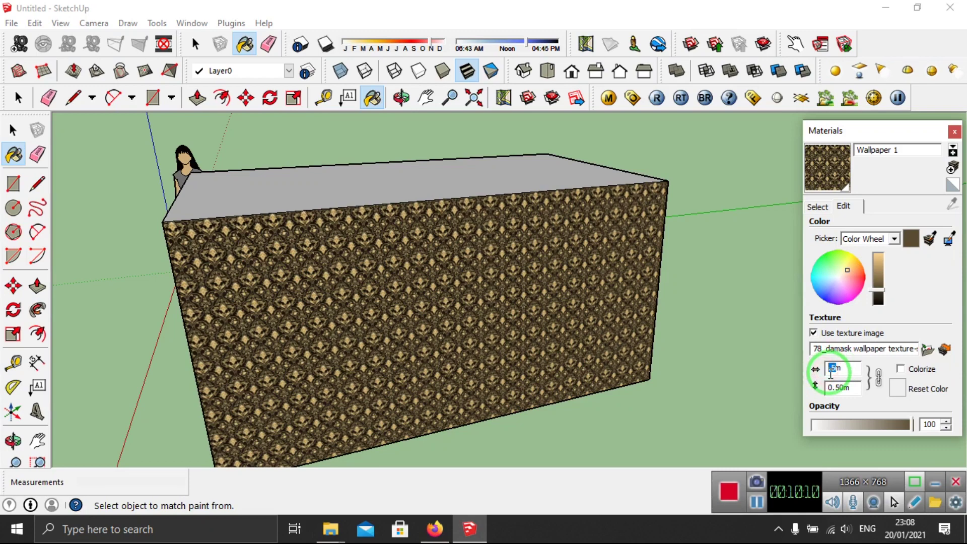
{"action": "type", "text": "1"}
{"action": "key", "text": "Return"}
{"action": "middle_click_drag", "start_coordinate": [470, 296], "coordinate": [561, 267]}
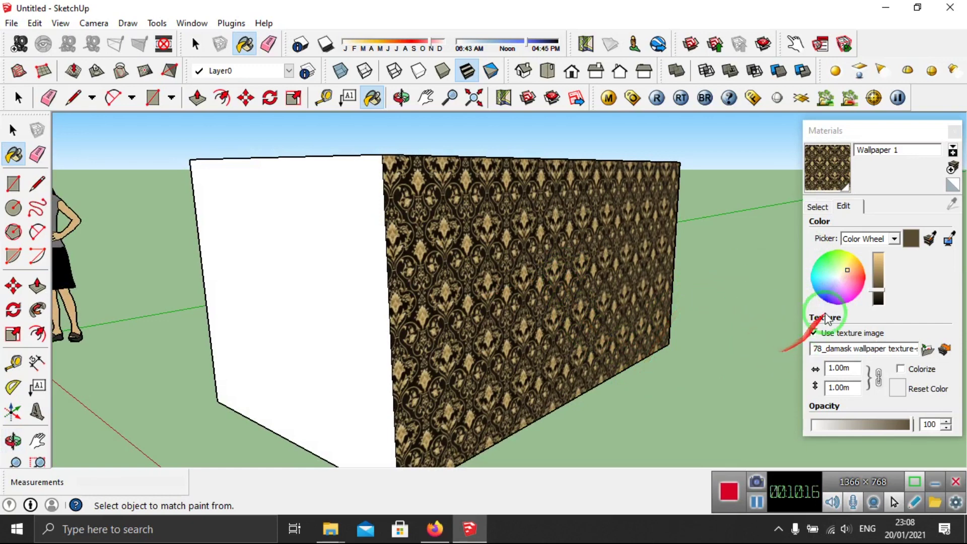
{"action": "left_click", "coordinate": [817, 206]}
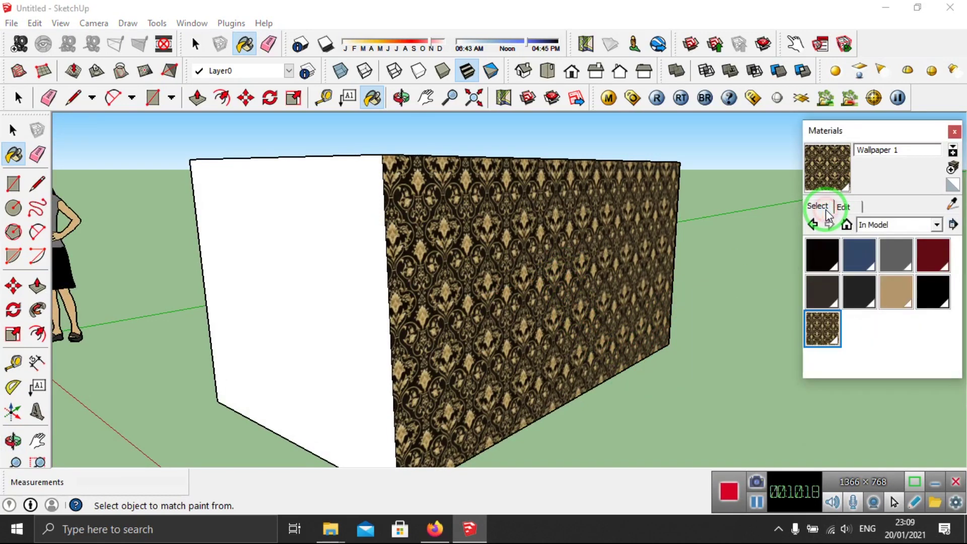
- Start saving Wallpaper 1 as a material file, browsing to C:\Program Files (x86)
{"action": "right_click", "coordinate": [829, 332]}
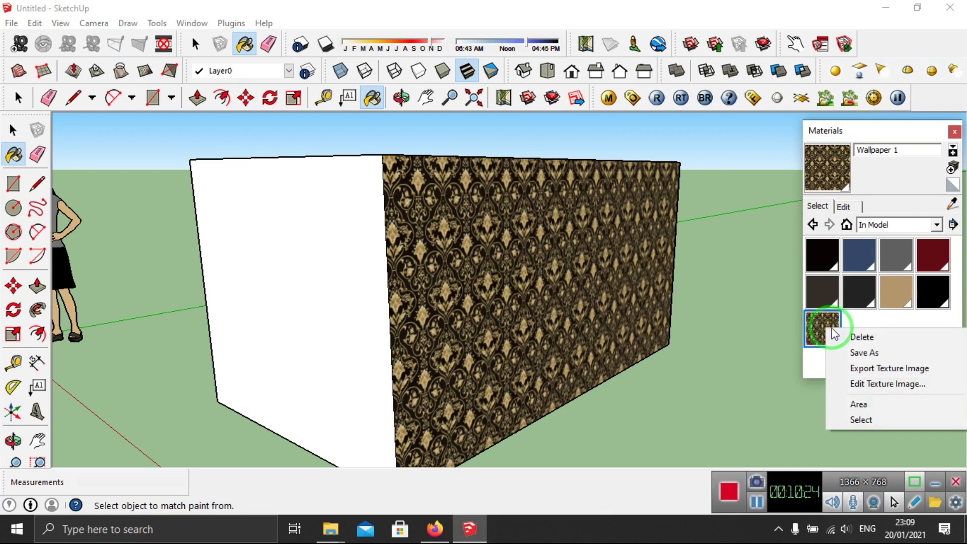
{"action": "left_click", "coordinate": [855, 353]}
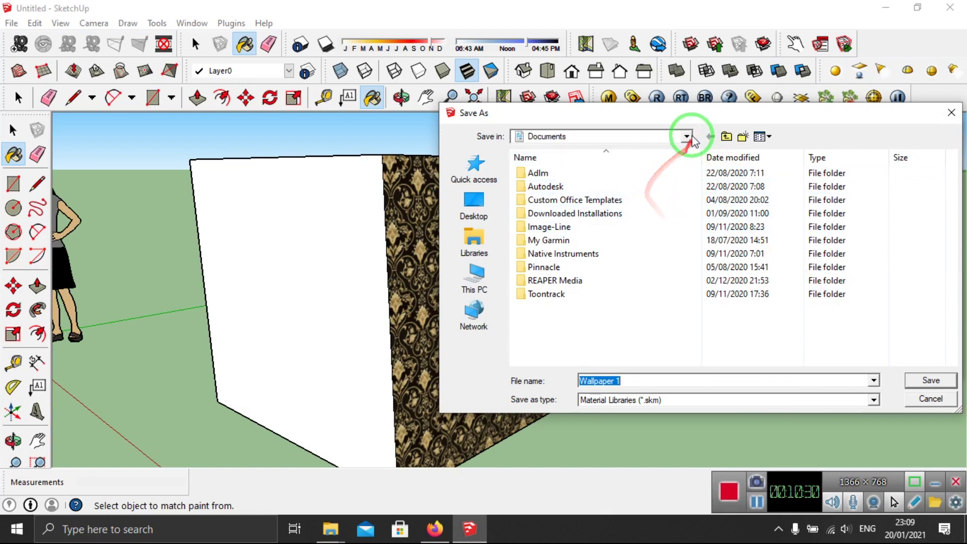
{"action": "left_click", "coordinate": [491, 284]}
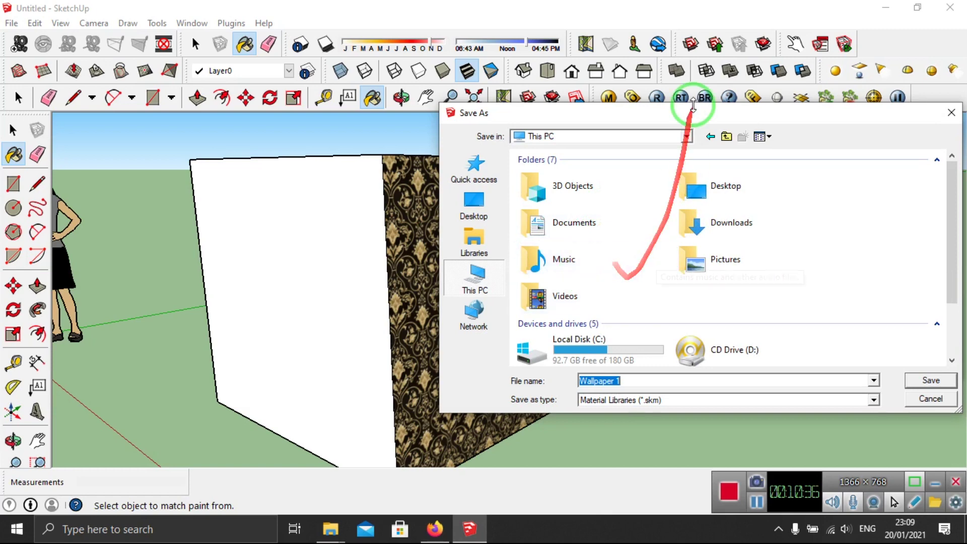
{"action": "left_click", "coordinate": [687, 137]}
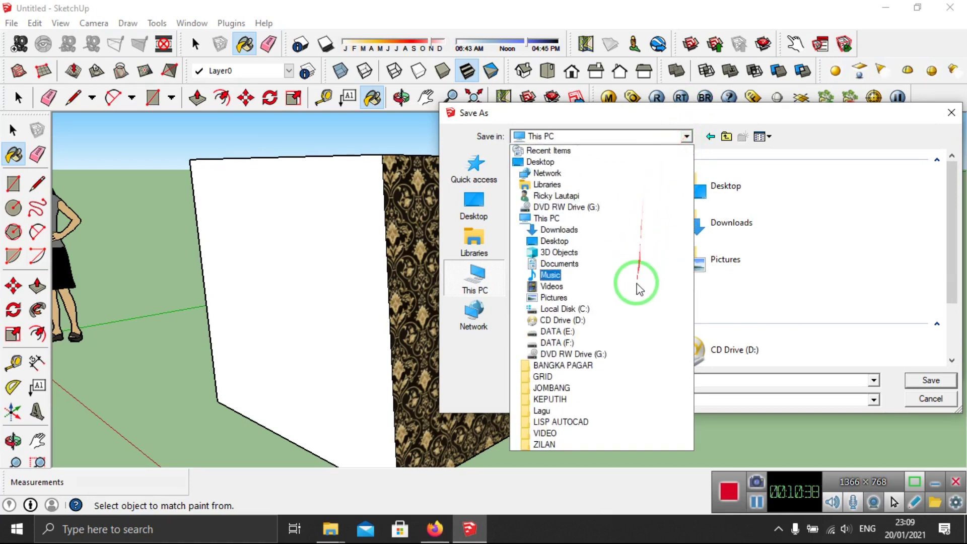
{"action": "left_click", "coordinate": [628, 308]}
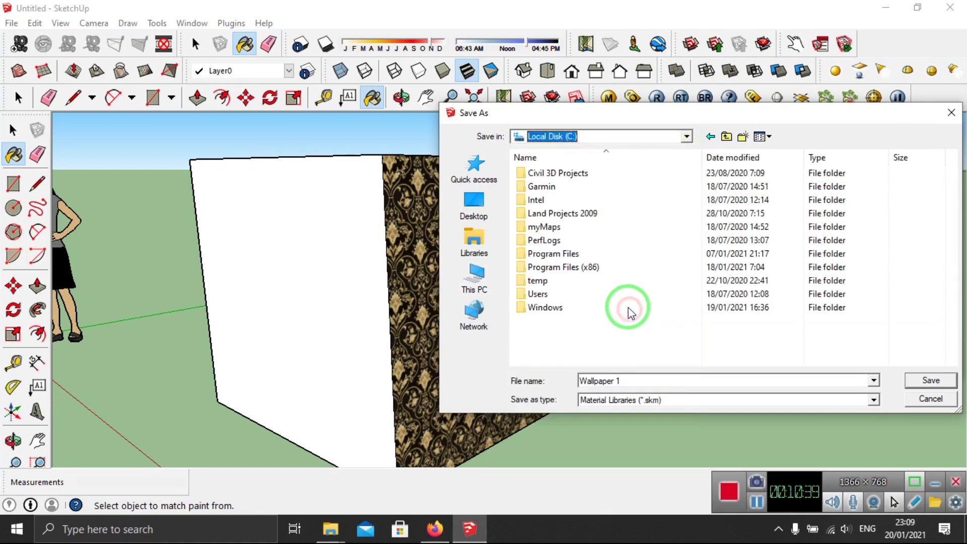
{"action": "double_click", "coordinate": [615, 272]}
{"action": "scroll", "coordinate": [603, 250], "scroll_direction": "down", "scroll_amount": 2}
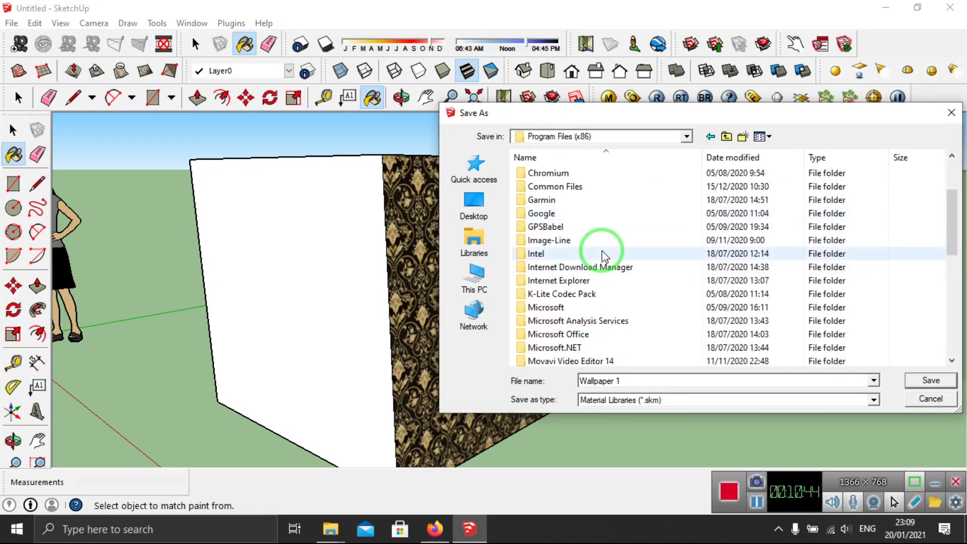
{"action": "left_click", "coordinate": [603, 253]}
{"action": "scroll", "coordinate": [603, 252], "scroll_direction": "down", "scroll_amount": 5}
- Save Wallpaper 1 into SketchUp\SketchUp 2014\Materials\Wallpaper
{"action": "left_click", "coordinate": [584, 175]}
{"action": "double_click", "coordinate": [582, 174]}
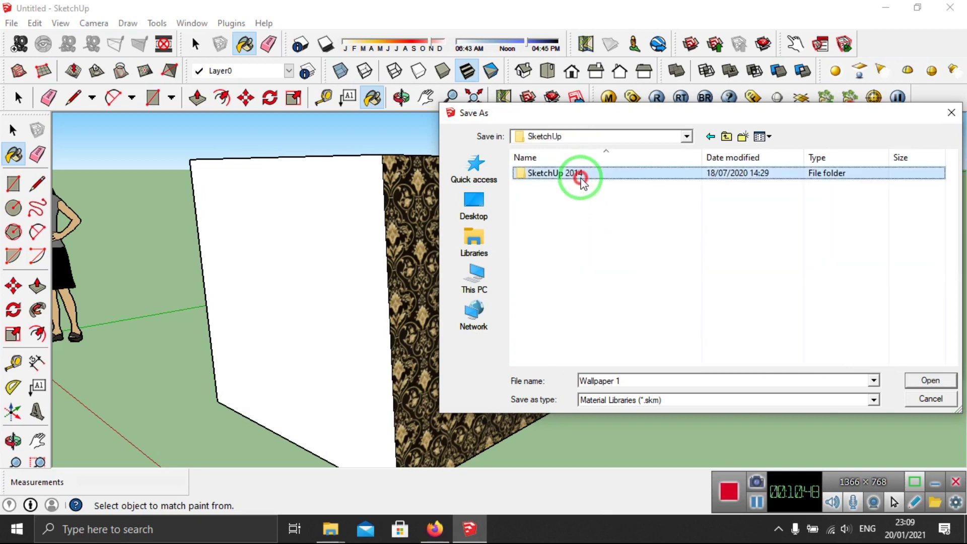
{"action": "double_click", "coordinate": [579, 173]}
{"action": "double_click", "coordinate": [561, 240]}
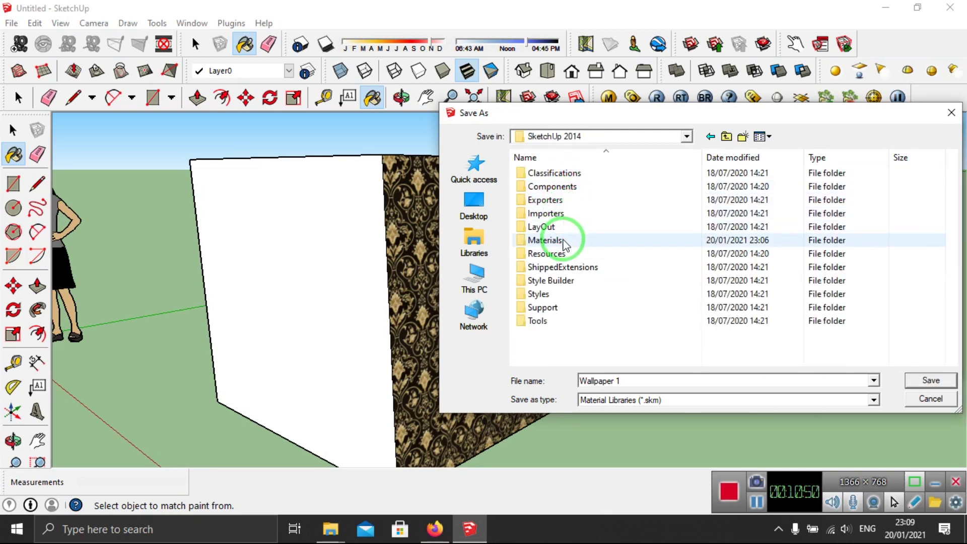
{"action": "scroll", "coordinate": [565, 244], "scroll_direction": "down", "scroll_amount": 2}
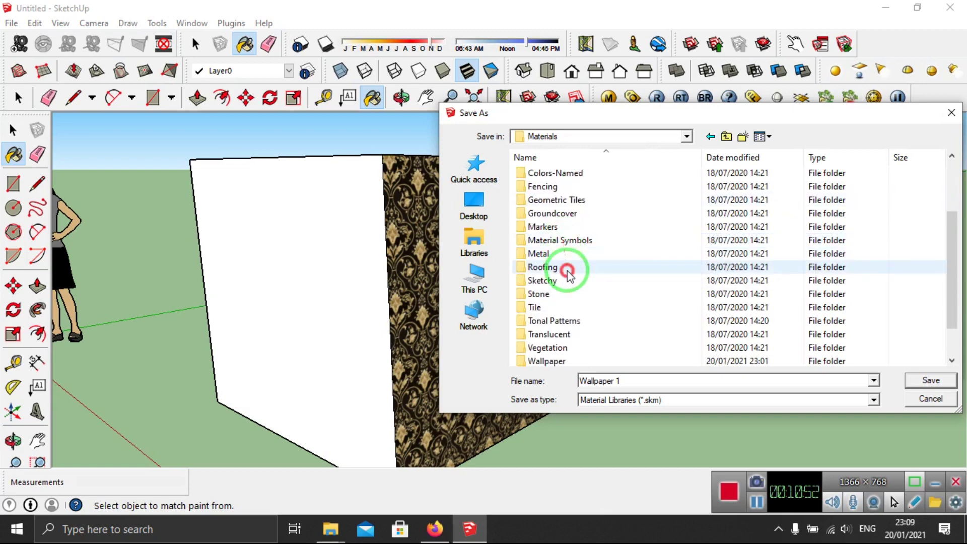
{"action": "scroll", "coordinate": [567, 272], "scroll_direction": "down", "scroll_amount": 1}
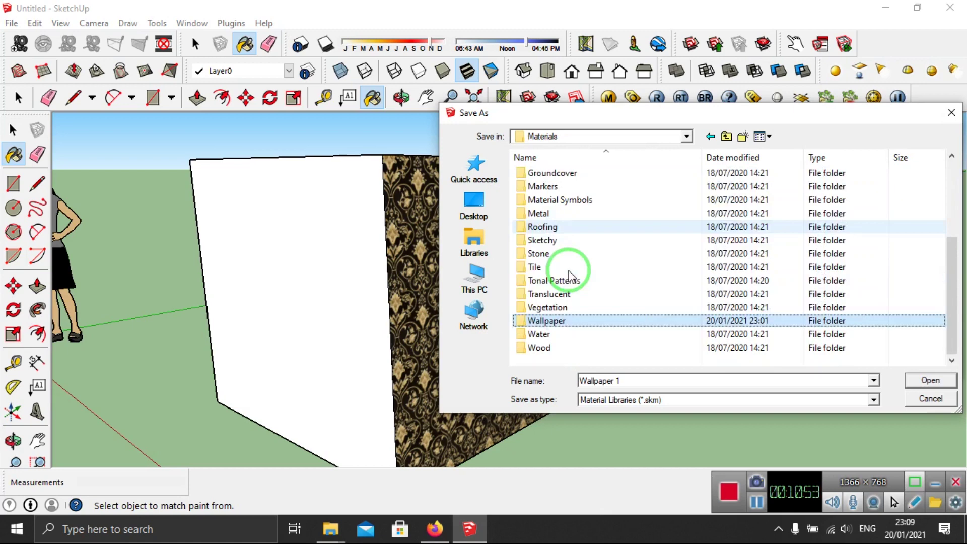
{"action": "double_click", "coordinate": [593, 322]}
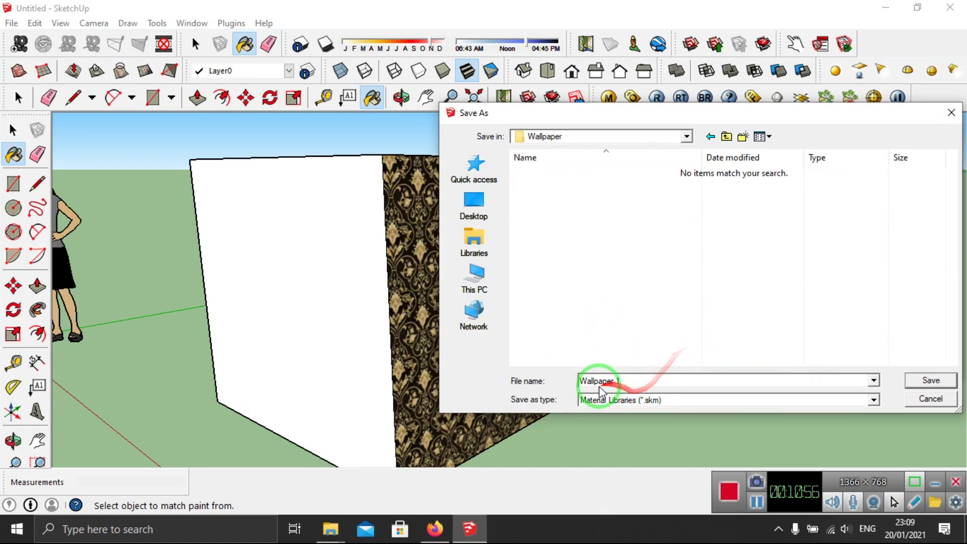
{"action": "left_click", "coordinate": [931, 381]}
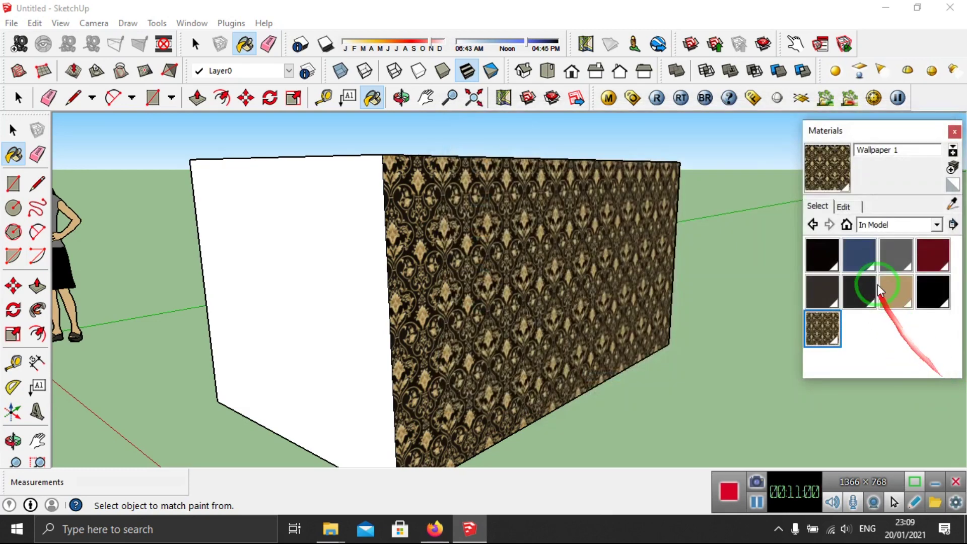
- Show the Wallpaper collection in the materials browser and select Wallpaper 1
{"action": "left_click", "coordinate": [938, 225]}
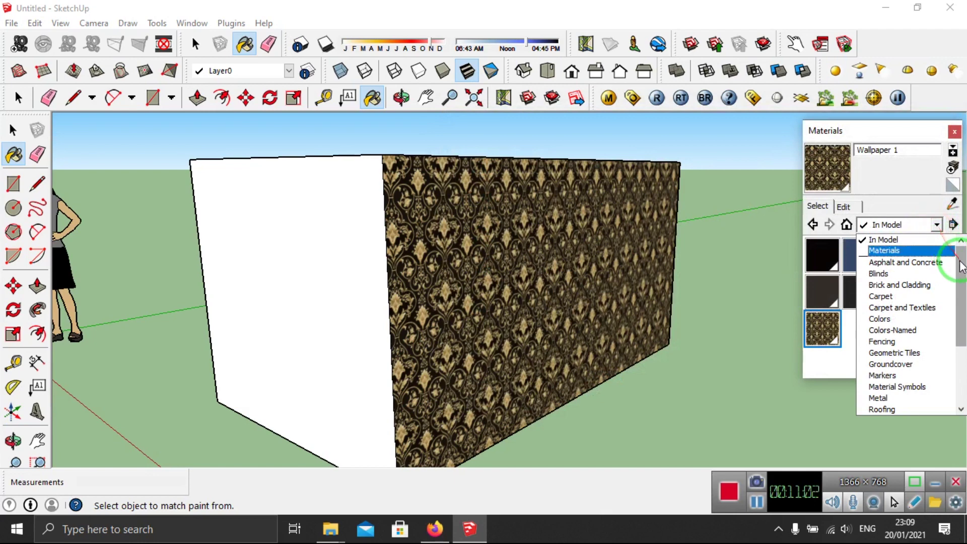
{"action": "left_click_drag", "start_coordinate": [960, 270], "coordinate": [961, 303]}
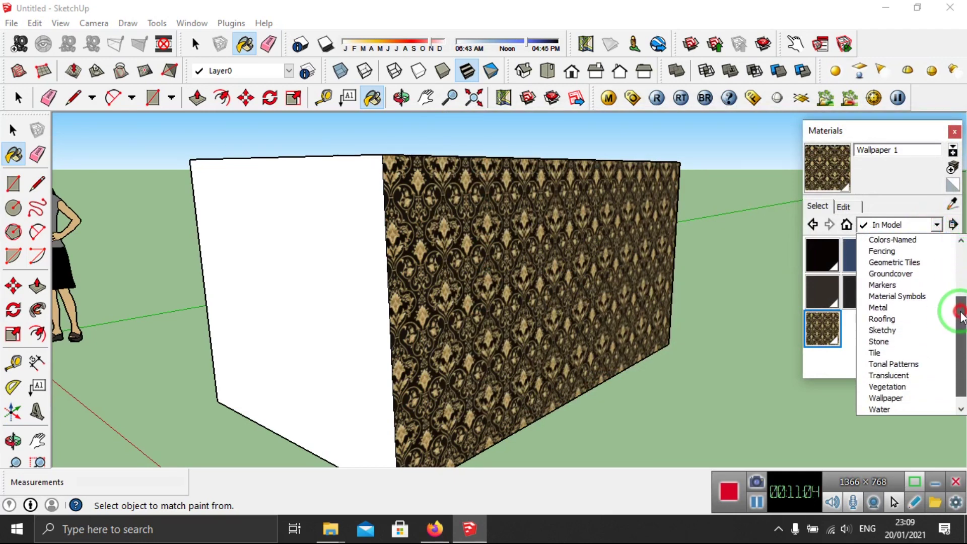
{"action": "left_click", "coordinate": [902, 398]}
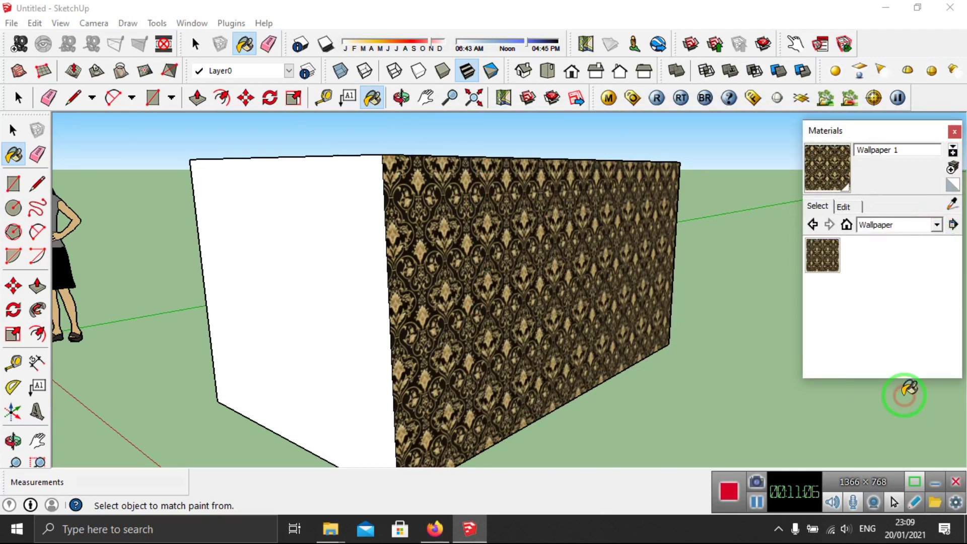
{"action": "left_click", "coordinate": [836, 253]}
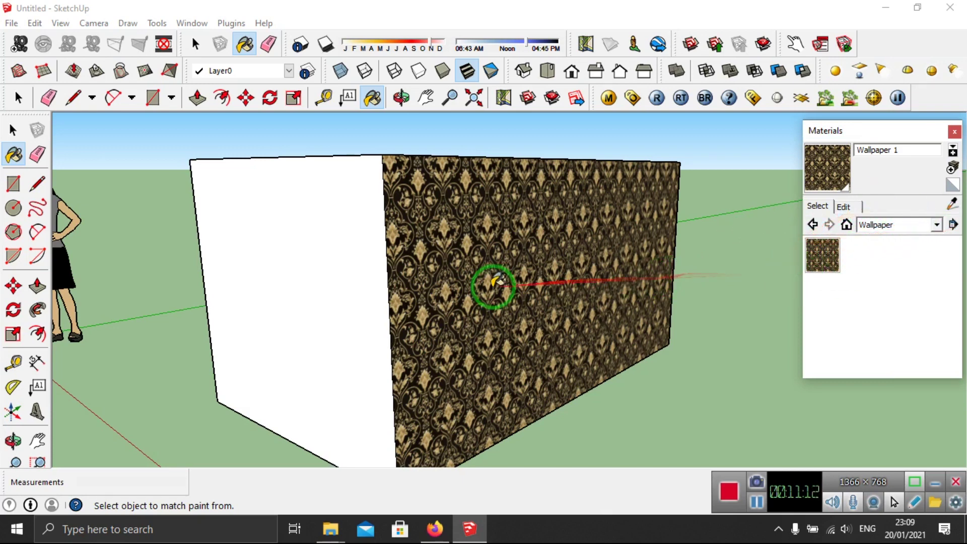
{"action": "middle_click_drag", "start_coordinate": [492, 281], "coordinate": [510, 293]}
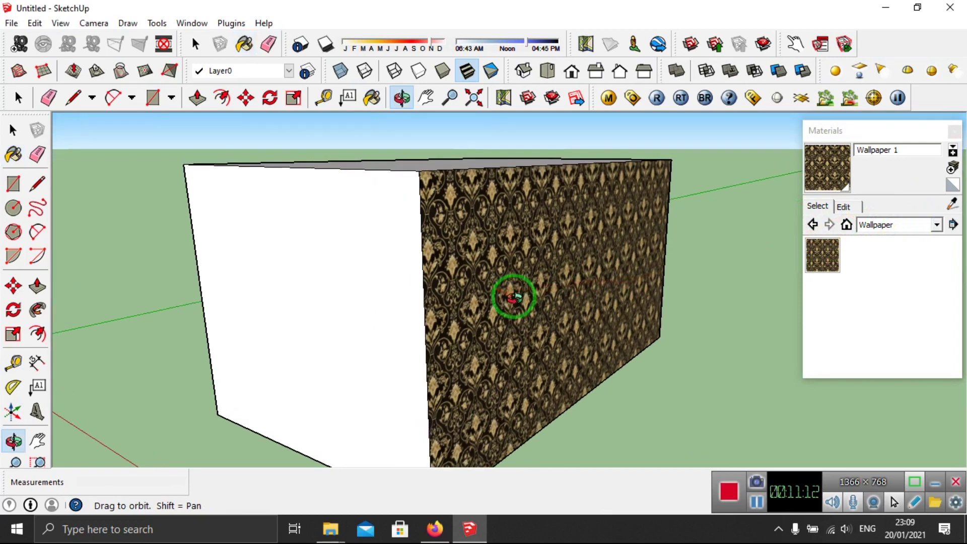
- Create a Carpet 1 material textured with the 36_blue carpeting texture-seamless image
{"action": "left_click", "coordinate": [952, 170]}
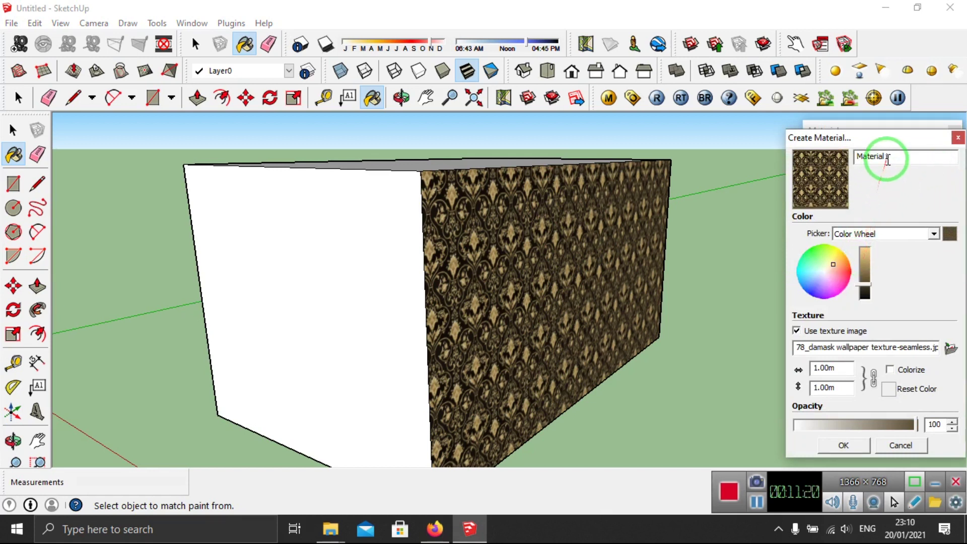
{"action": "left_click_drag", "start_coordinate": [888, 157], "coordinate": [838, 162]}
{"action": "type", "text": "Carpet 1"}
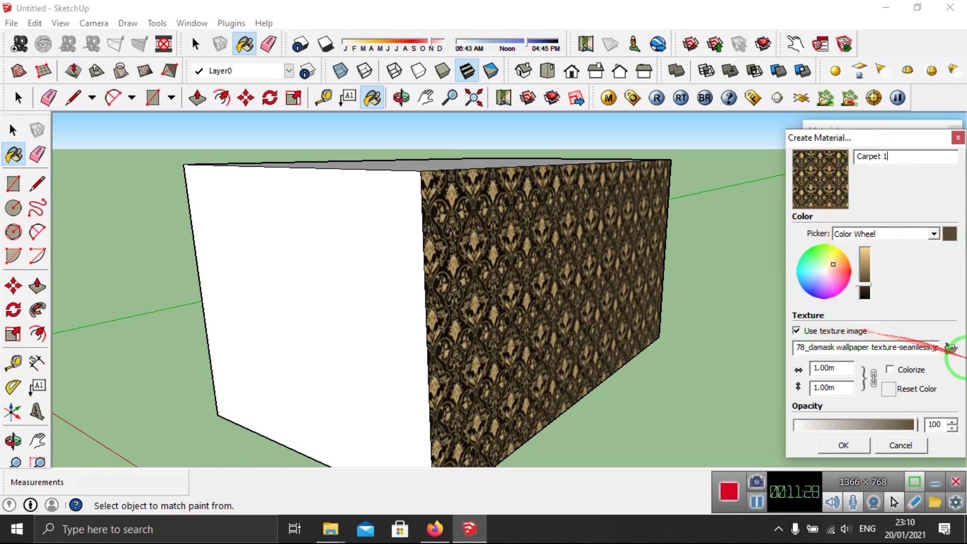
{"action": "left_click", "coordinate": [951, 350]}
{"action": "left_click", "coordinate": [637, 232]}
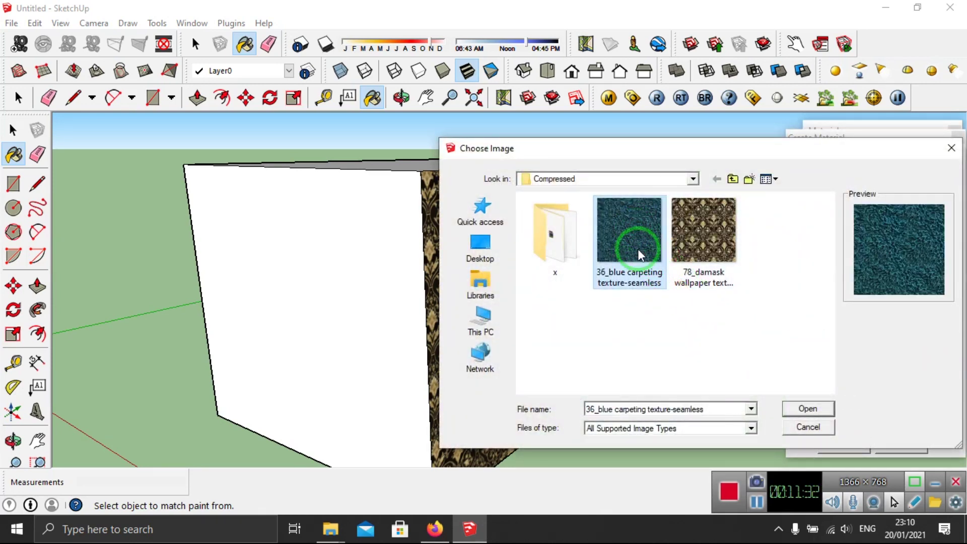
{"action": "left_click", "coordinate": [804, 411]}
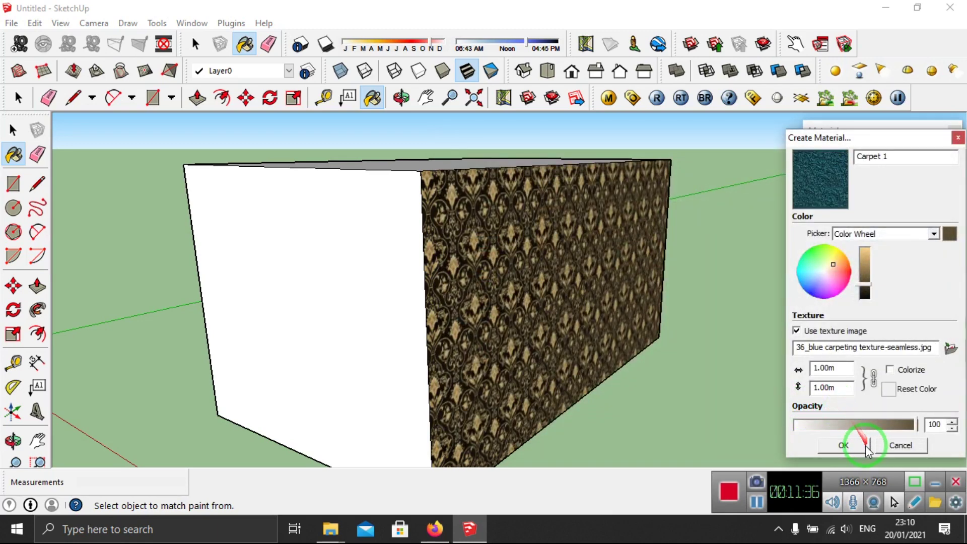
{"action": "left_click", "coordinate": [861, 446]}
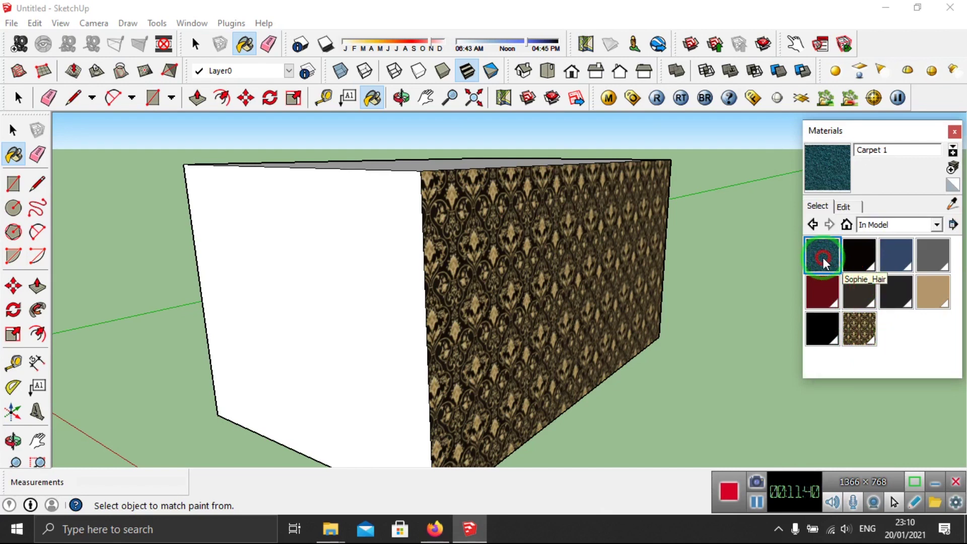
- Paint the box's white end face and top face with Carpet 1
{"action": "left_click", "coordinate": [365, 296]}
{"action": "mouse_move", "coordinate": [365, 298]}
{"action": "middle_mouse_down"}
{"action": "mouse_move", "coordinate": [458, 345]}
{"action": "mouse_move", "coordinate": [459, 210]}
{"action": "middle_mouse_up"}
{"action": "left_click", "coordinate": [459, 211]}
{"action": "mouse_move", "coordinate": [430, 320]}
{"action": "middle_mouse_down"}
{"action": "mouse_move", "coordinate": [507, 231]}
{"action": "mouse_move", "coordinate": [544, 277]}
{"action": "mouse_move", "coordinate": [568, 287]}
{"action": "middle_mouse_up"}
{"action": "scroll", "coordinate": [568, 284], "scroll_direction": "up", "scroll_amount": 4}
{"action": "scroll", "coordinate": [472, 377], "scroll_direction": "down", "scroll_amount": 2}
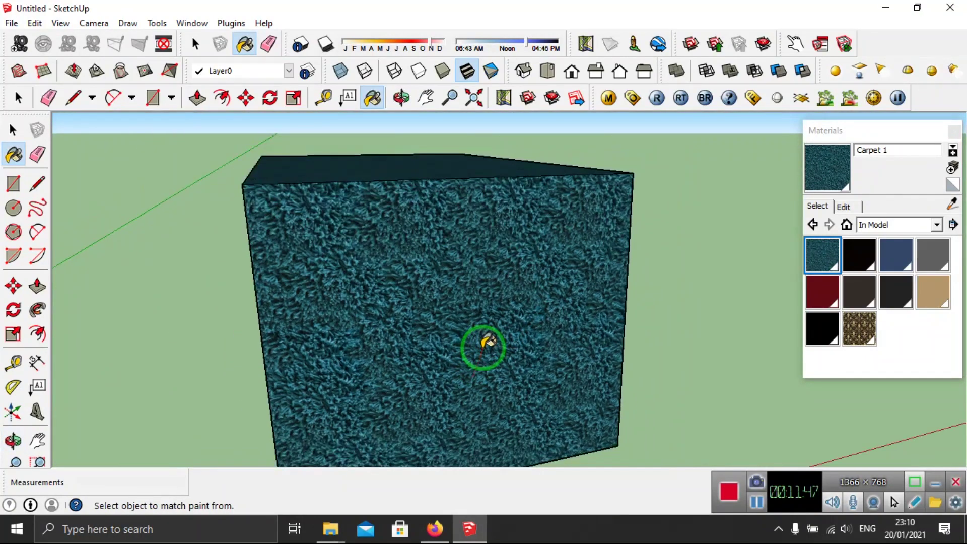
- Set the Carpet 1 texture width to 0.5 m and reselect Carpet 1 in the model materials
{"action": "left_click", "coordinate": [849, 208]}
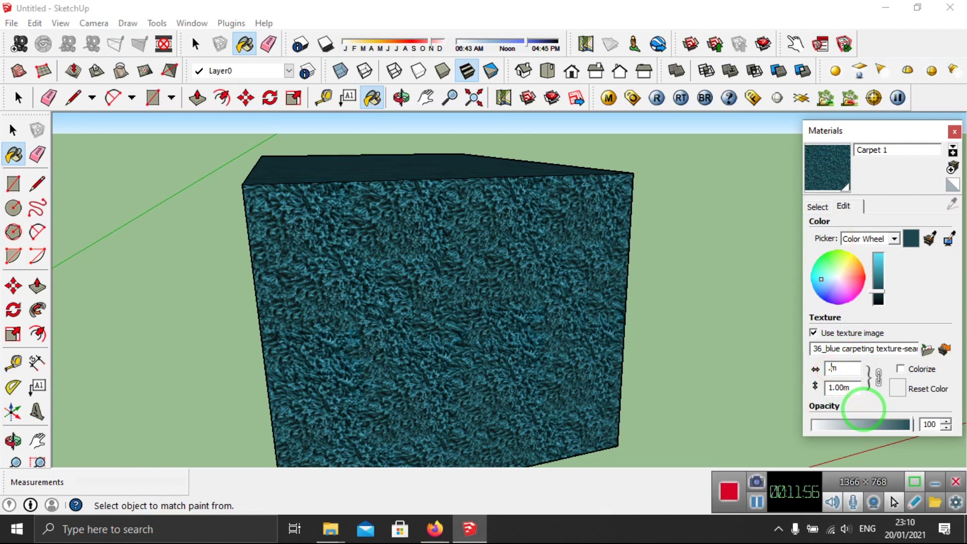
{"action": "type", "text": ".5"}
{"action": "key", "text": "Return"}
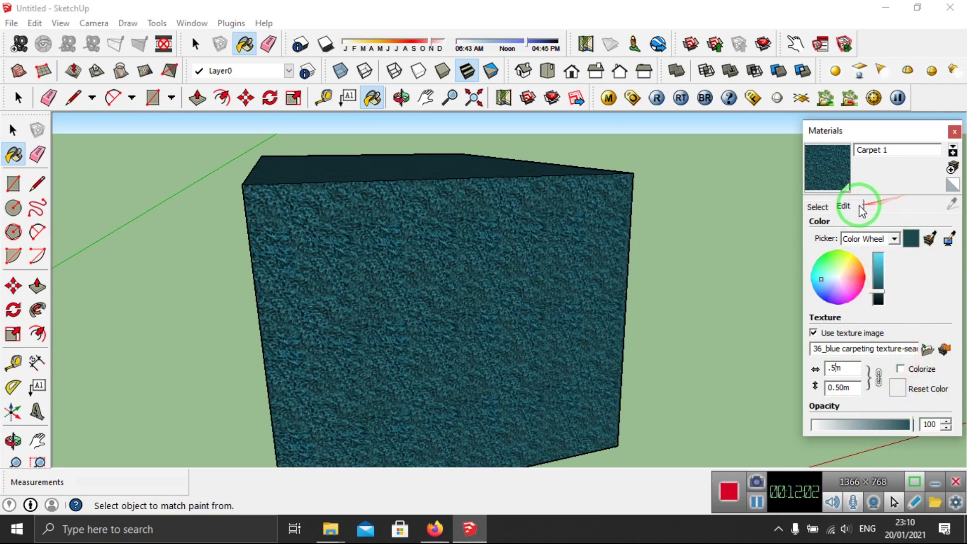
{"action": "left_click", "coordinate": [828, 210]}
{"action": "left_click", "coordinate": [830, 249]}
- Save Carpet 1 as a material file into the Materials\Carpet folder
{"action": "right_click", "coordinate": [825, 252]}
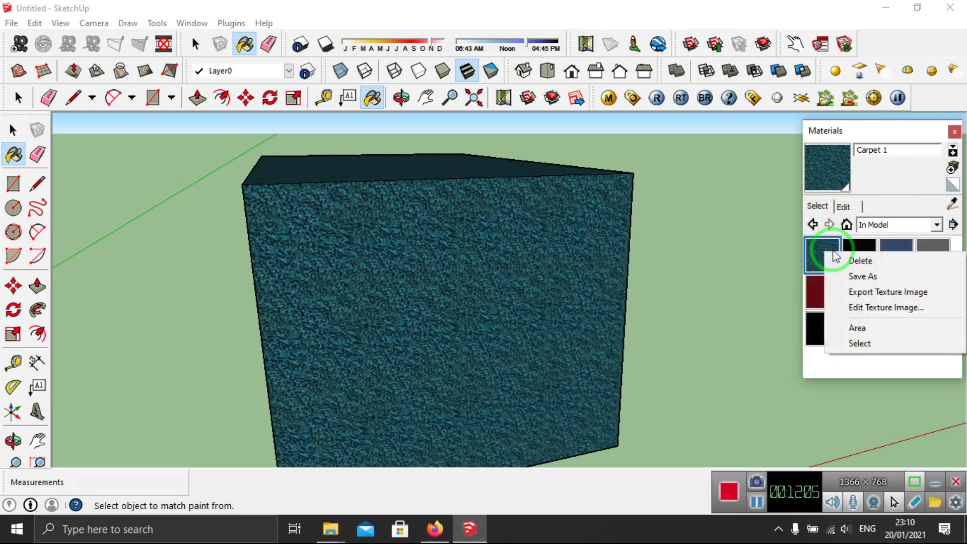
{"action": "left_click", "coordinate": [862, 277]}
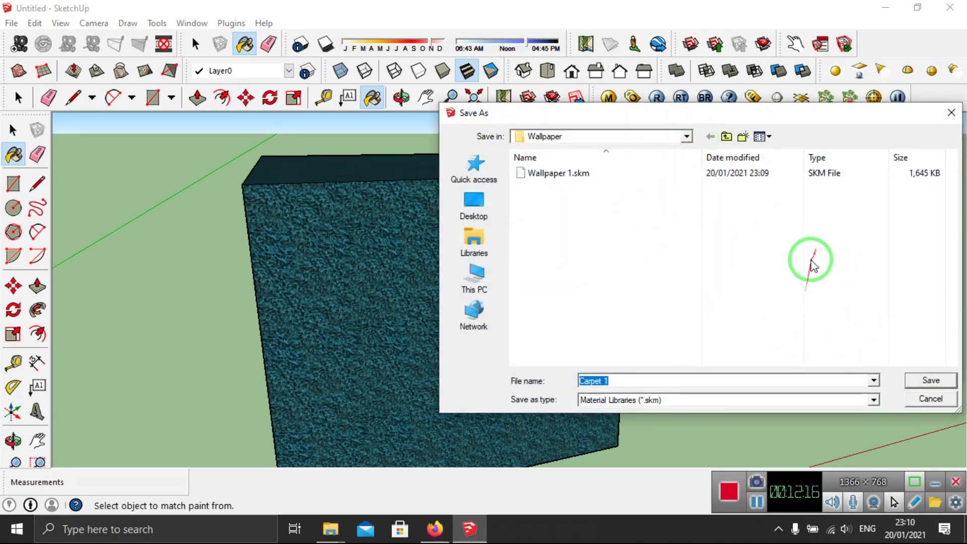
{"action": "left_click", "coordinate": [687, 137]}
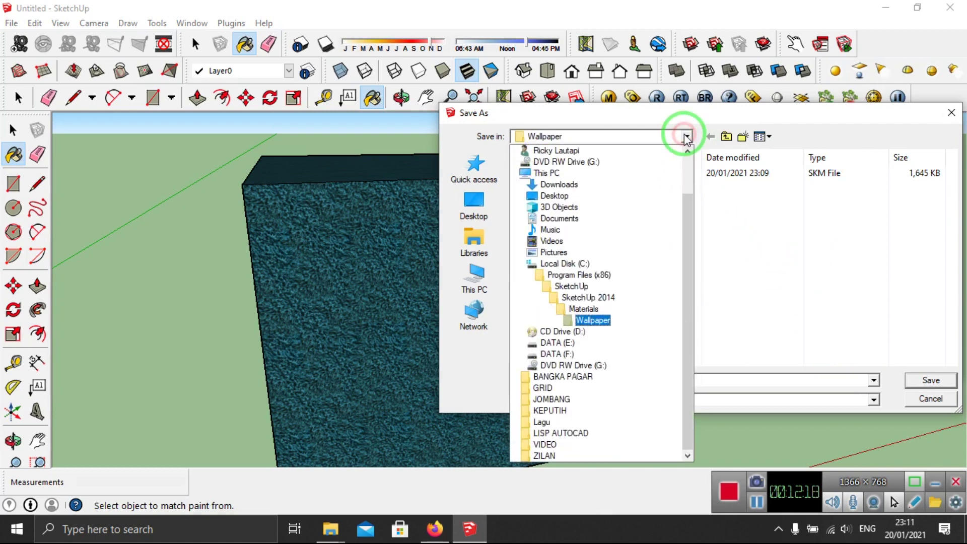
{"action": "left_click", "coordinate": [624, 311]}
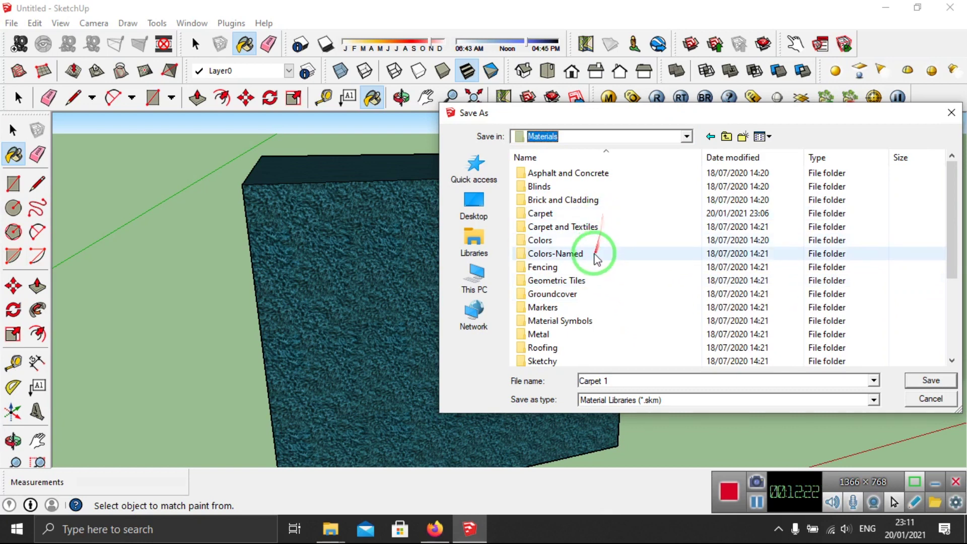
{"action": "left_click", "coordinate": [564, 216]}
{"action": "double_click", "coordinate": [564, 217]}
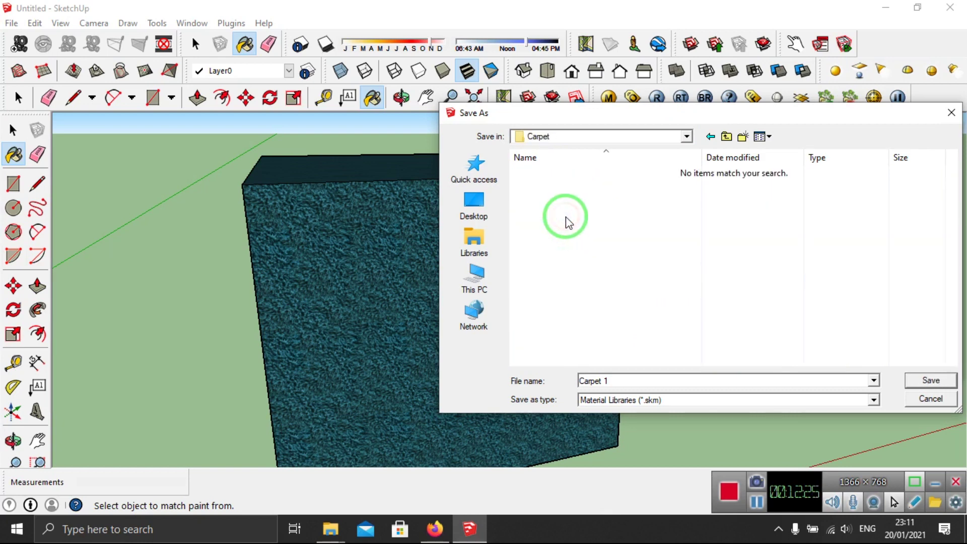
{"action": "left_click", "coordinate": [951, 383]}
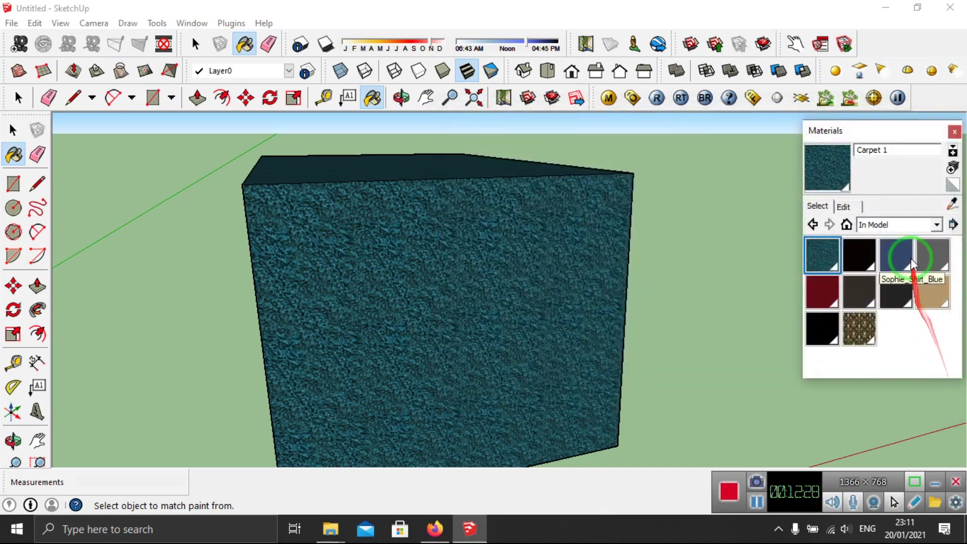
- Show the Carpet collection in the materials browser to confirm Carpet 1 is listed
{"action": "left_click", "coordinate": [848, 208]}
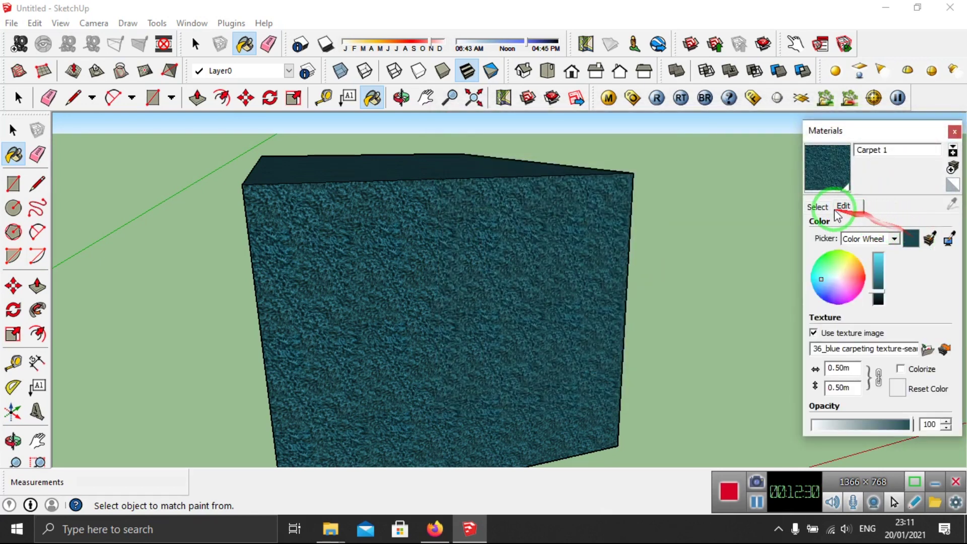
{"action": "left_click", "coordinate": [818, 206]}
{"action": "left_click", "coordinate": [935, 227]}
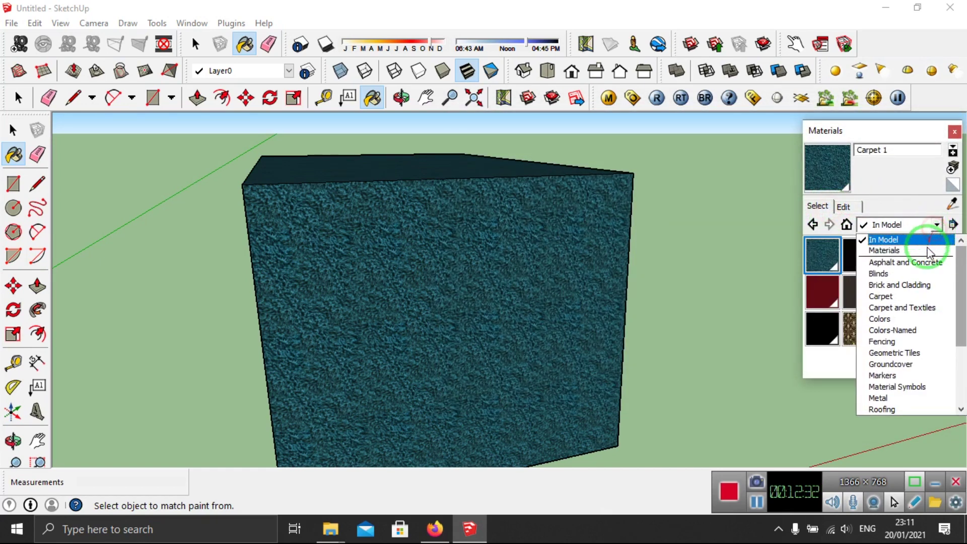
{"action": "left_click", "coordinate": [926, 297]}
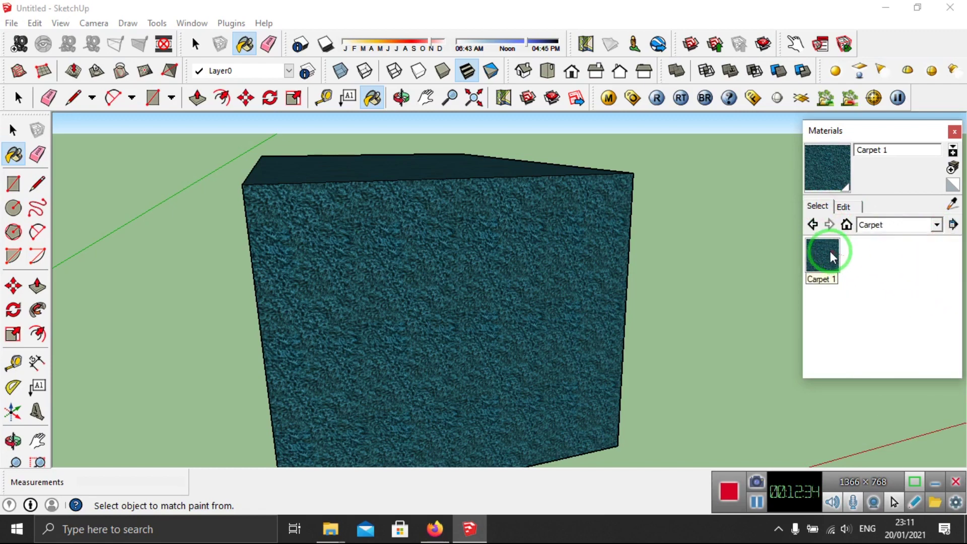
{"action": "mouse_move", "coordinate": [614, 262]}
{"action": "middle_mouse_down"}
{"action": "mouse_move", "coordinate": [750, 251]}
{"action": "mouse_move", "coordinate": [611, 324]}
{"action": "middle_mouse_up"}
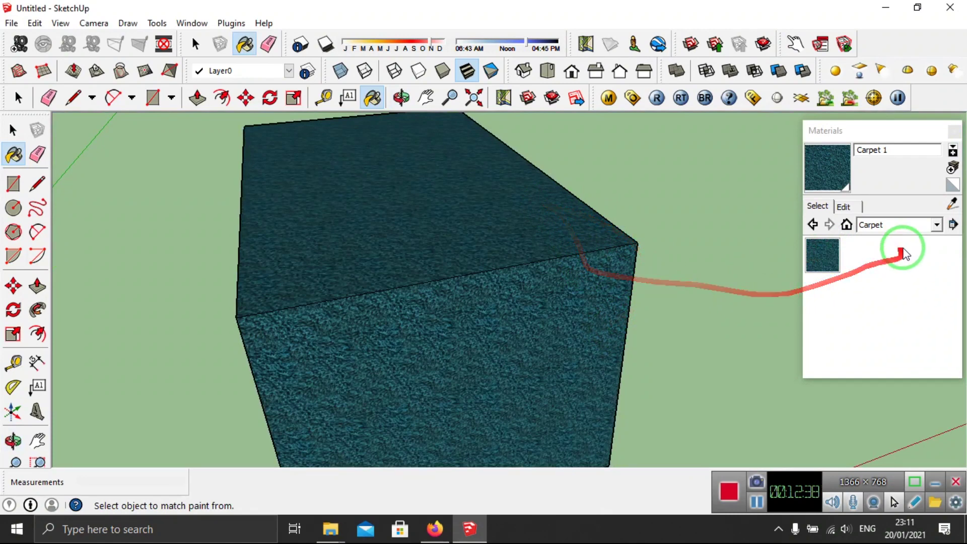
- Paint the box's white face with Wallpaper 1 from the Wallpaper collection
{"action": "left_click", "coordinate": [937, 225]}
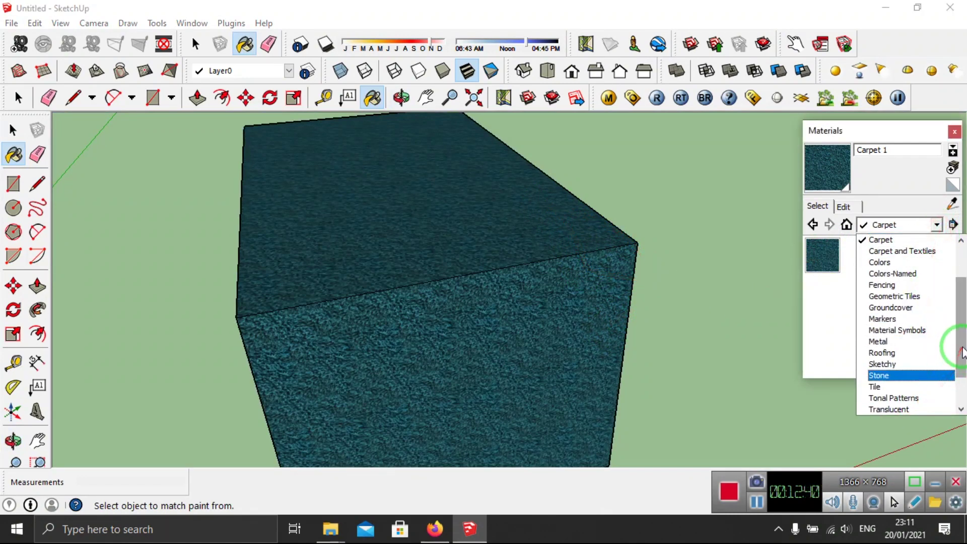
{"action": "scroll", "coordinate": [954, 393], "scroll_direction": "down", "scroll_amount": 2}
{"action": "left_click", "coordinate": [902, 386]}
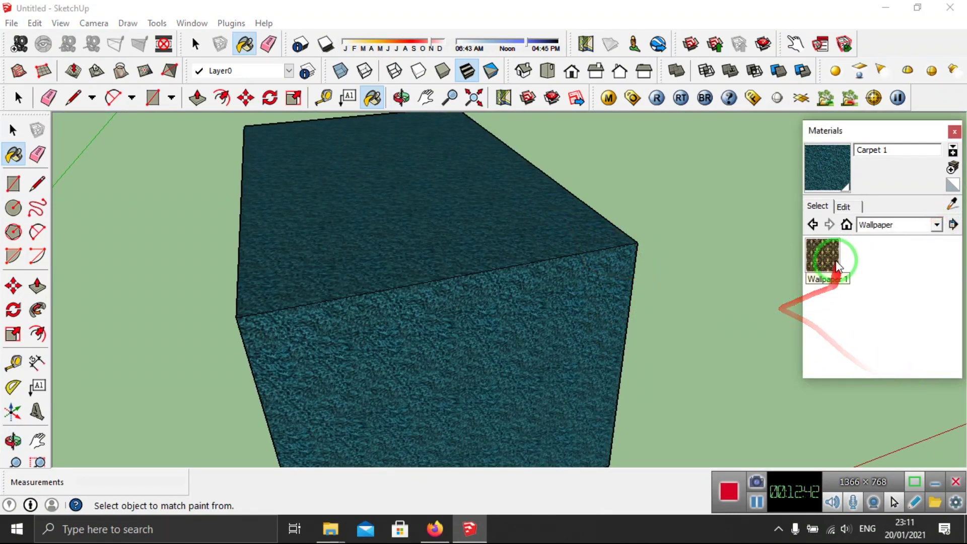
{"action": "left_click", "coordinate": [823, 259]}
{"action": "middle_click_drag", "start_coordinate": [786, 323], "coordinate": [572, 292]}
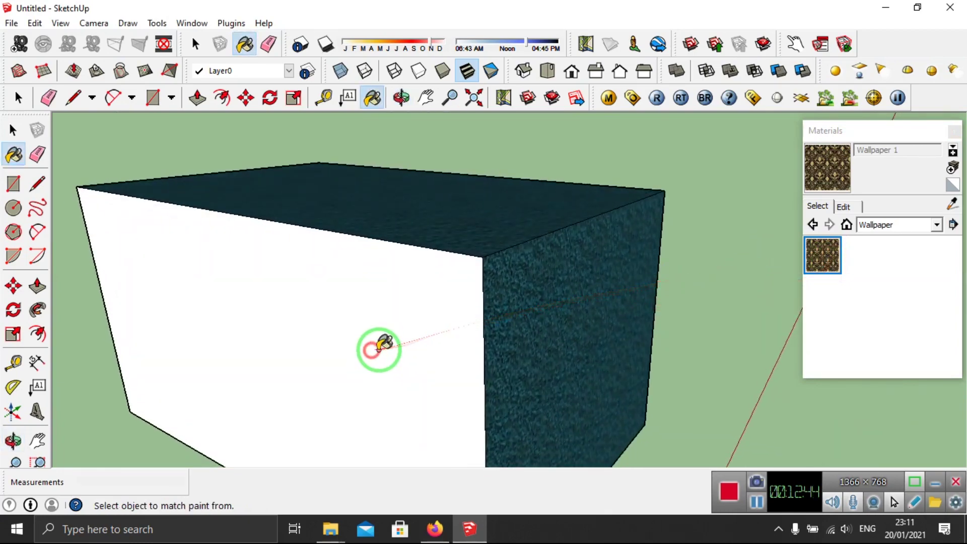
{"action": "left_click", "coordinate": [378, 345]}
{"action": "mouse_move", "coordinate": [453, 296]}
{"action": "middle_mouse_down"}
{"action": "mouse_move", "coordinate": [658, 321]}
{"action": "mouse_move", "coordinate": [564, 311]}
{"action": "mouse_move", "coordinate": [584, 312]}
{"action": "middle_mouse_up"}
- Paint the box's front face with Carpet 1 from the Carpet collection
{"action": "left_click", "coordinate": [936, 225]}
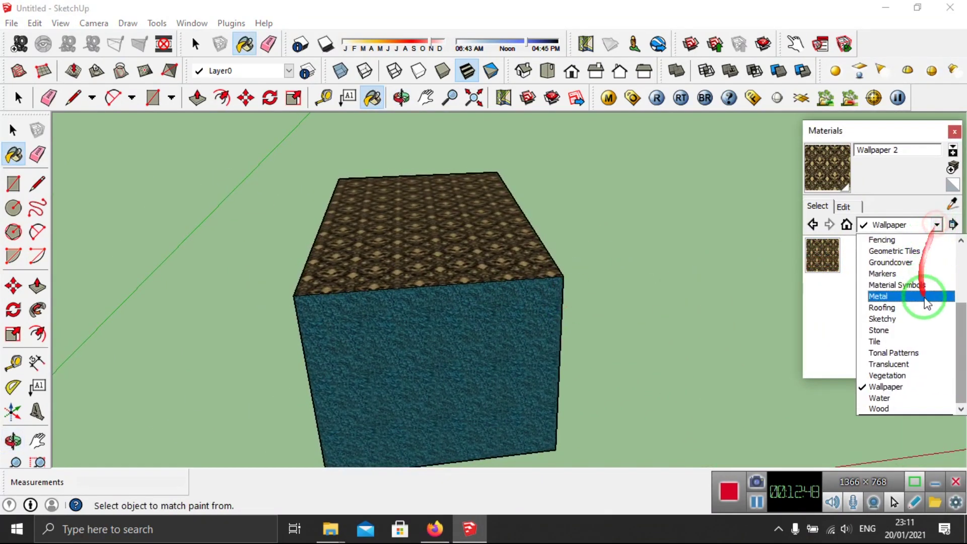
{"action": "left_click_drag", "start_coordinate": [960, 337], "coordinate": [957, 297]}
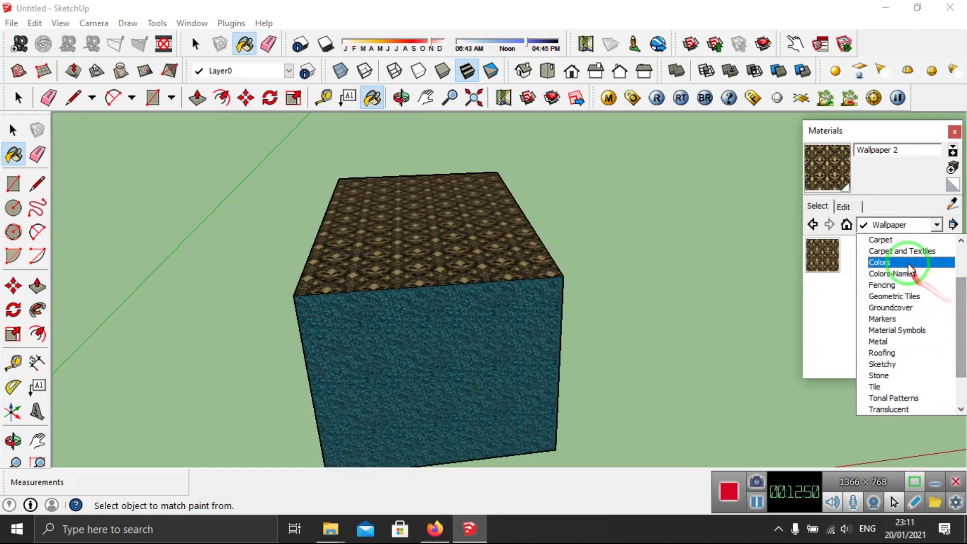
{"action": "left_click", "coordinate": [901, 240]}
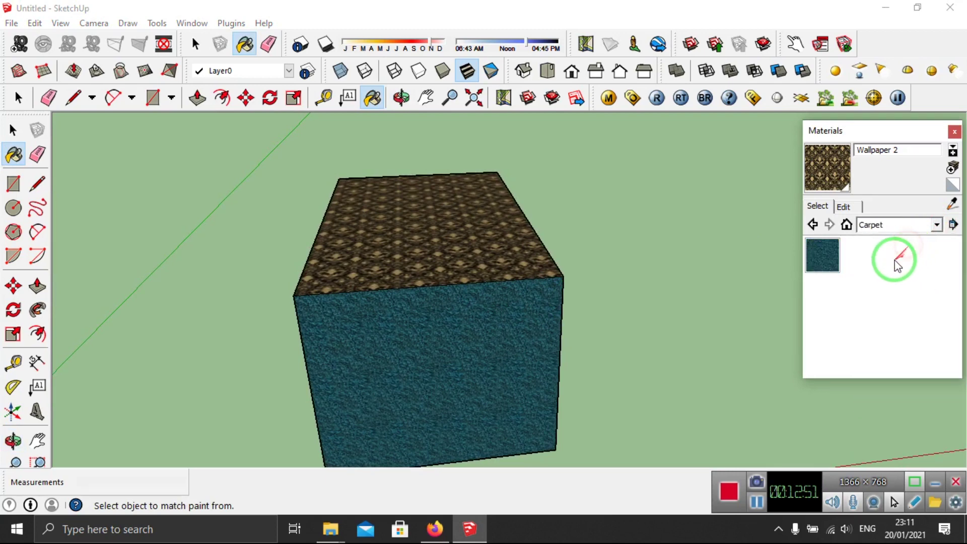
{"action": "left_click", "coordinate": [823, 255]}
{"action": "mouse_move", "coordinate": [765, 345]}
{"action": "middle_mouse_down"}
{"action": "mouse_move", "coordinate": [490, 353]}
{"action": "mouse_move", "coordinate": [492, 309]}
{"action": "middle_mouse_up"}
{"action": "left_click", "coordinate": [454, 244]}
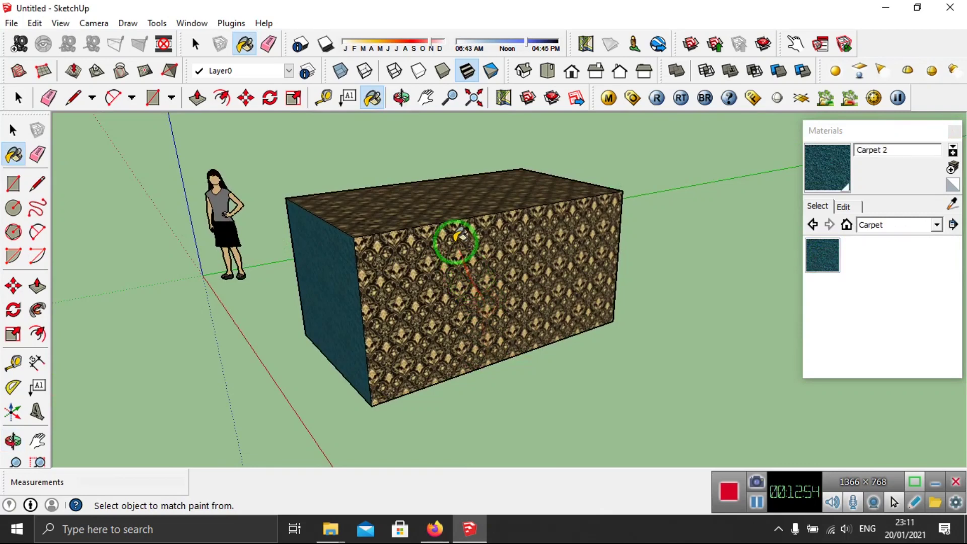
{"action": "mouse_move", "coordinate": [457, 261]}
{"action": "middle_mouse_down"}
{"action": "mouse_move", "coordinate": [579, 292]}
{"action": "mouse_move", "coordinate": [452, 276]}
{"action": "middle_mouse_up"}
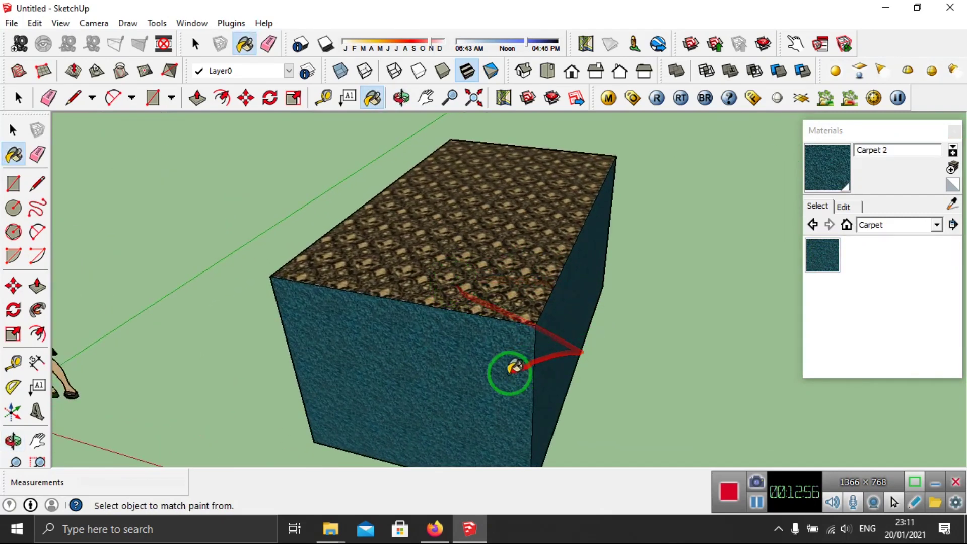
{"action": "middle_click_drag", "start_coordinate": [511, 372], "coordinate": [516, 328]}
- Check the Carpet 1 texture settings, then view the Damask wallpaper texture page in Firefox
{"action": "left_click", "coordinate": [843, 207]}
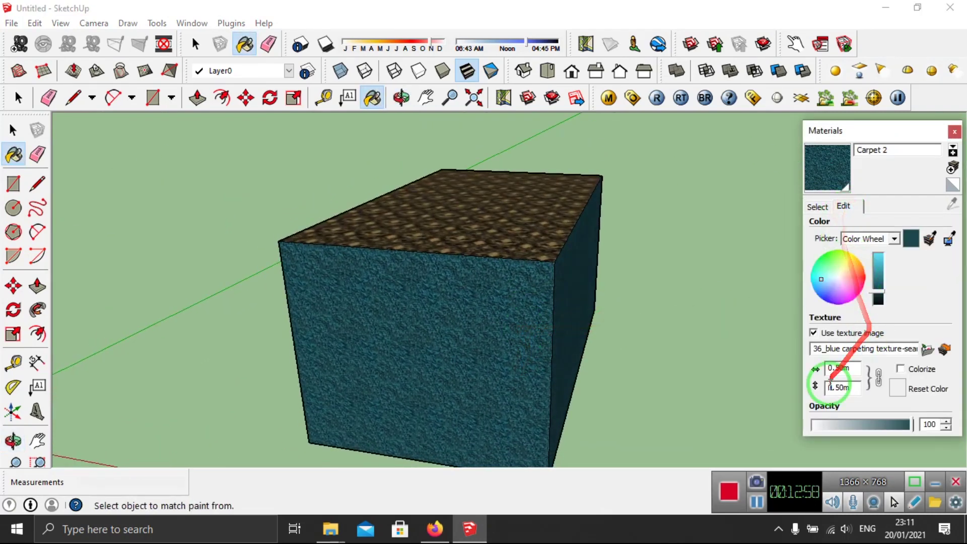
{"action": "left_click", "coordinate": [819, 207]}
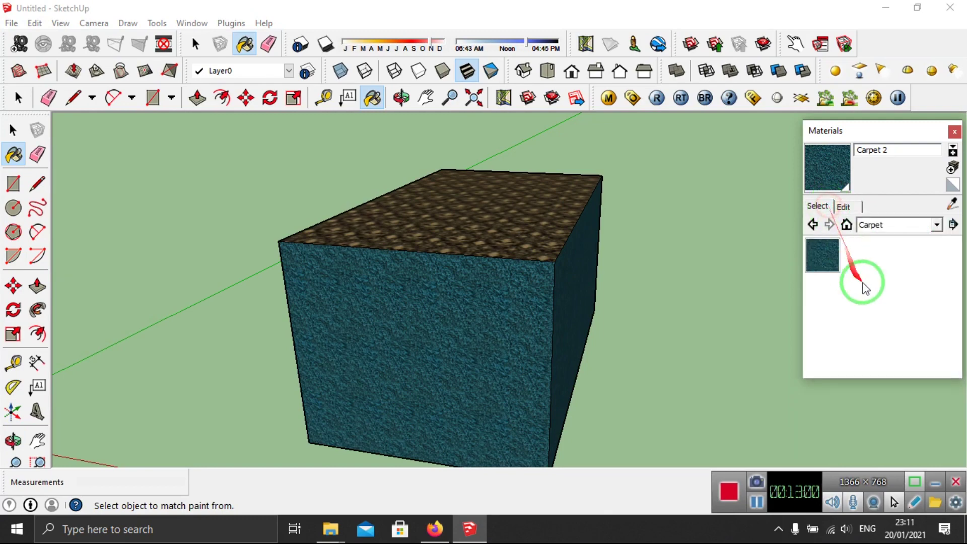
{"action": "left_click", "coordinate": [446, 529]}
{"action": "scroll", "coordinate": [352, 227], "scroll_direction": "up", "scroll_amount": 5}
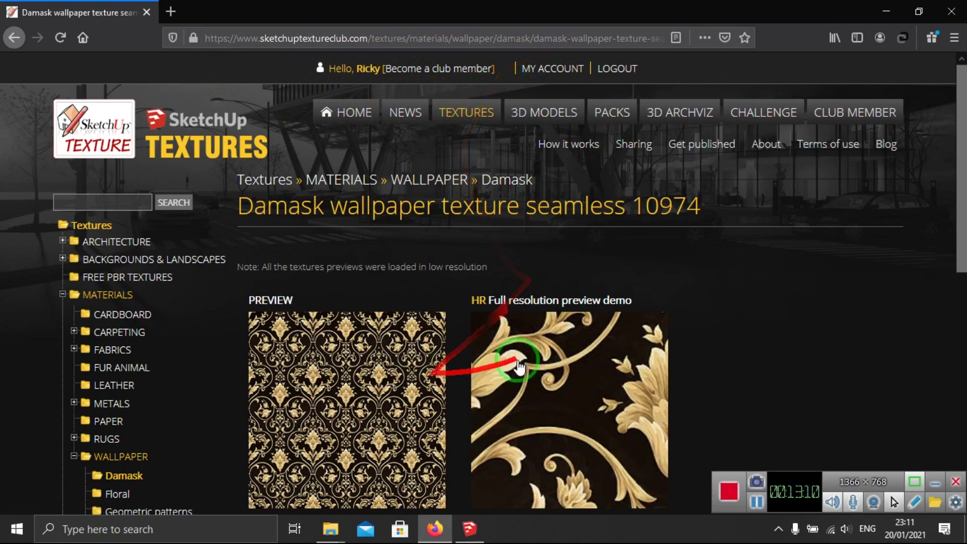
{"action": "scroll", "coordinate": [518, 367], "scroll_direction": "down", "scroll_amount": 3}
{"action": "scroll", "coordinate": [117, 200], "scroll_direction": "up", "scroll_amount": 3}
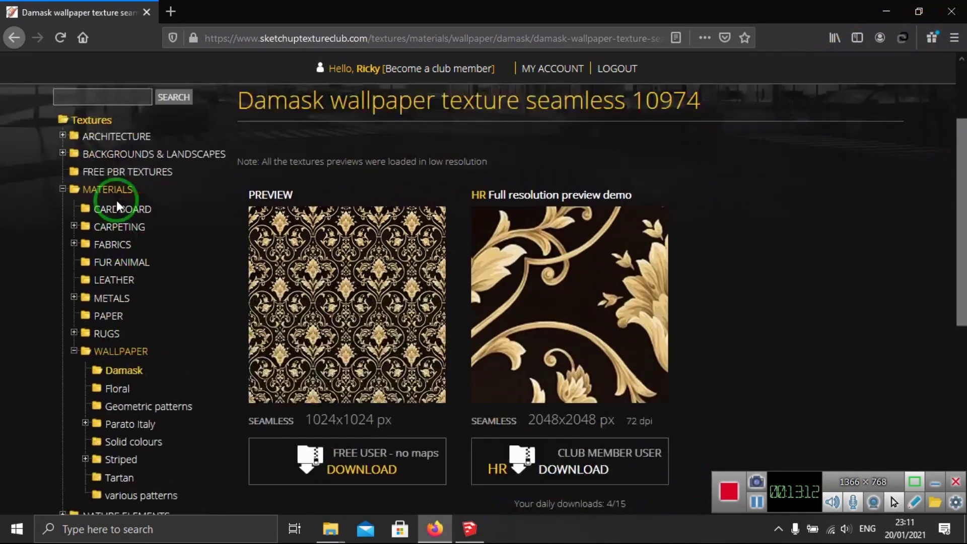
{"action": "scroll", "coordinate": [130, 335], "scroll_direction": "down", "scroll_amount": 3}
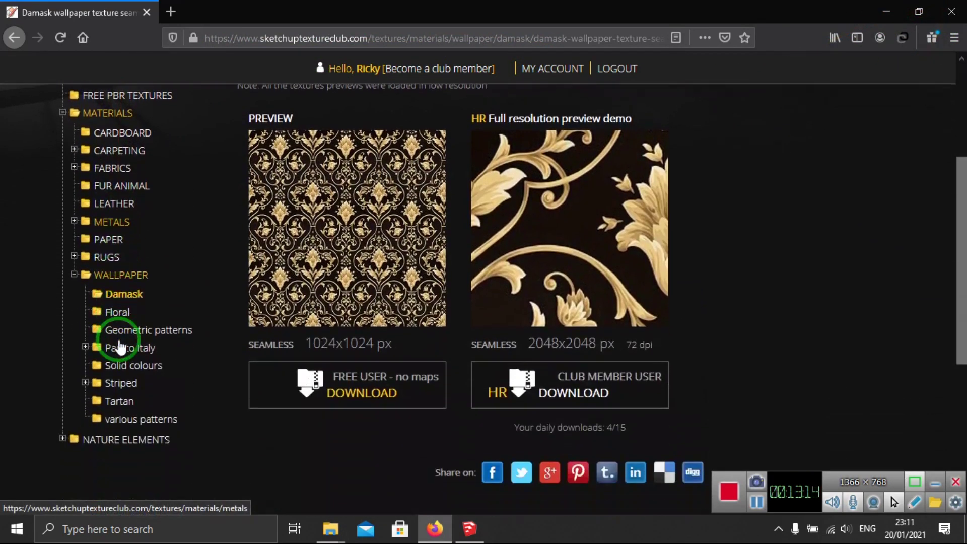
{"action": "left_click", "coordinate": [887, 11]}
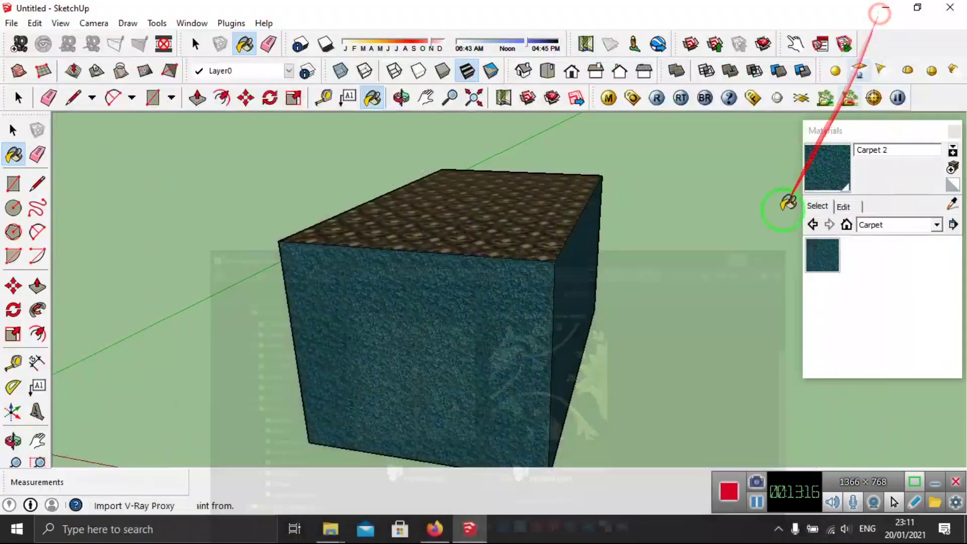
- Orbit the box slightly, then minimize SketchUp to the desktop
{"action": "key", "text": "o"}
{"action": "left_click_drag", "start_coordinate": [668, 224], "coordinate": [685, 216]}
{"action": "key", "text": "b"}
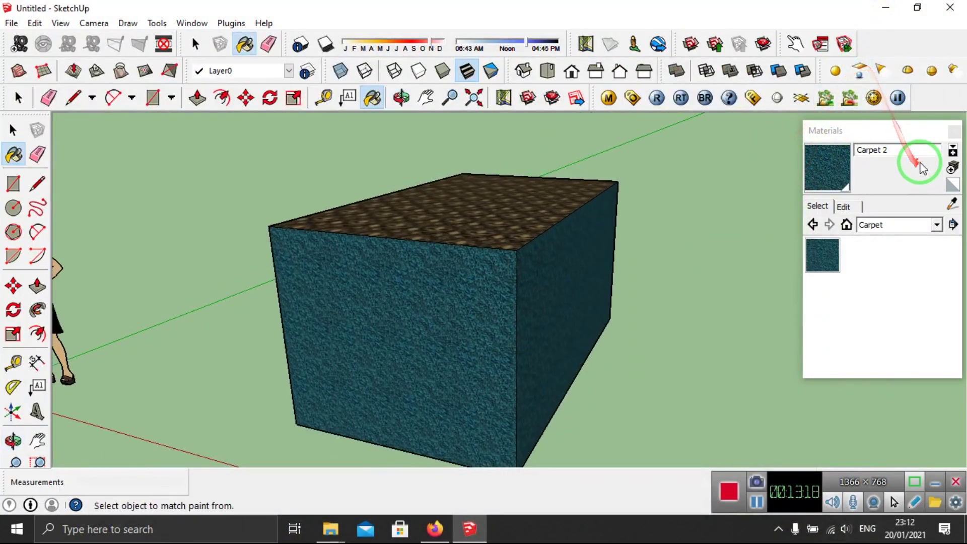
{"action": "left_click", "coordinate": [885, 7]}
- Refresh the Windows desktop three times from its right-click menu
{"action": "right_click", "coordinate": [405, 122]}
{"action": "left_click", "coordinate": [466, 165]}
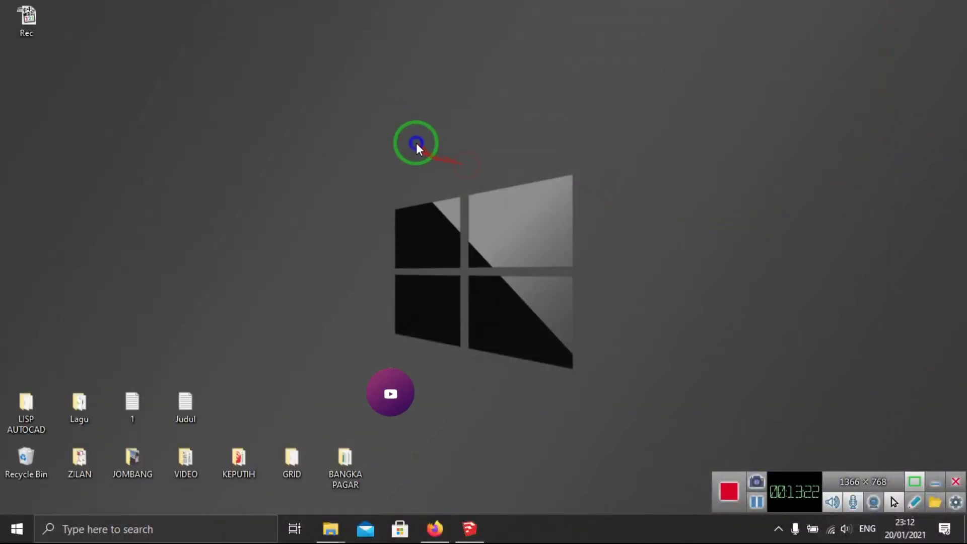
{"action": "right_click", "coordinate": [416, 143]}
{"action": "left_click", "coordinate": [467, 187]}
{"action": "right_click", "coordinate": [435, 171]}
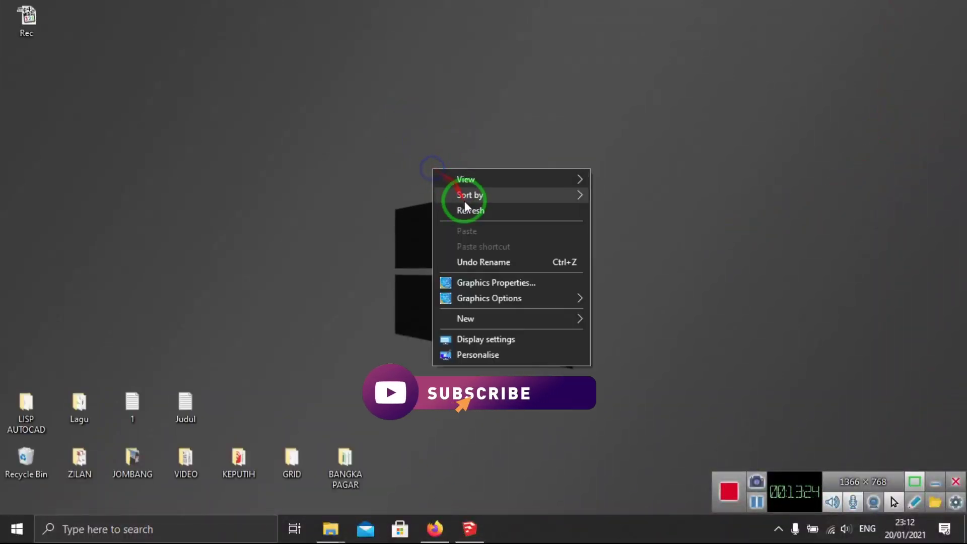
{"action": "left_click", "coordinate": [467, 207]}
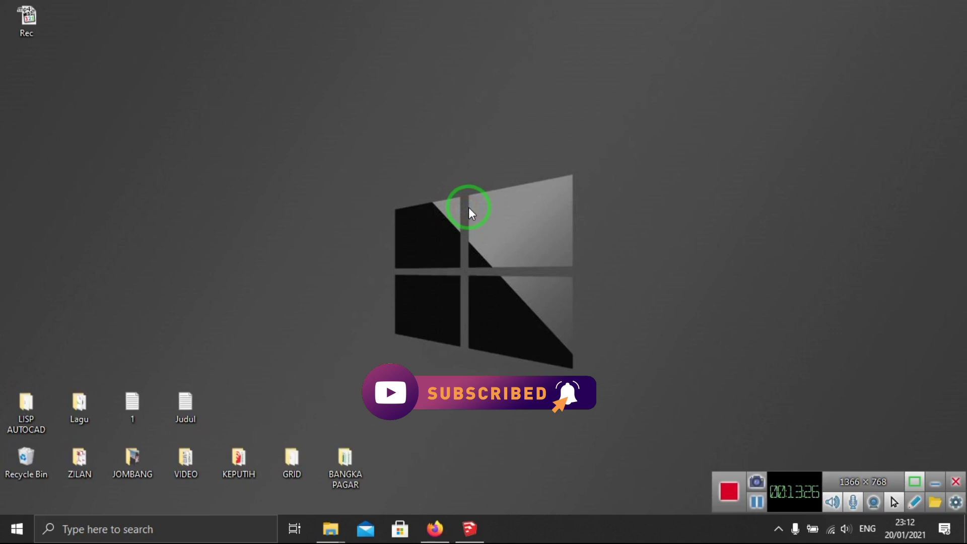